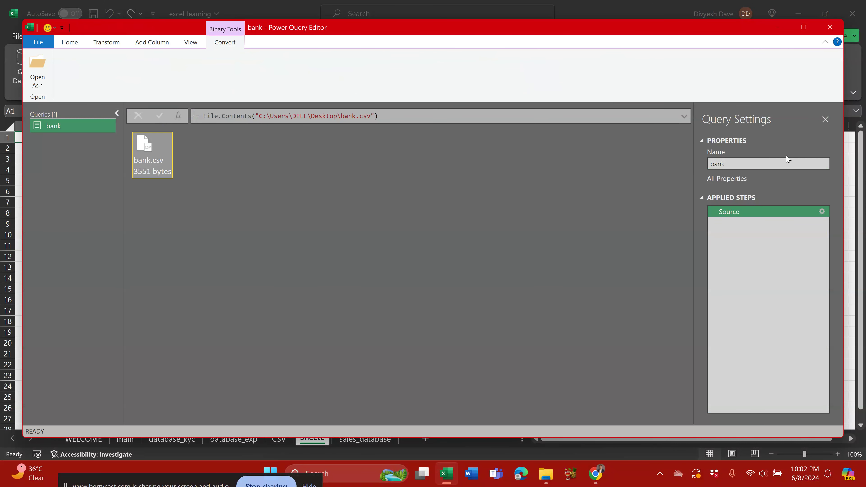
pyautogui.doubleClick(72, 125)
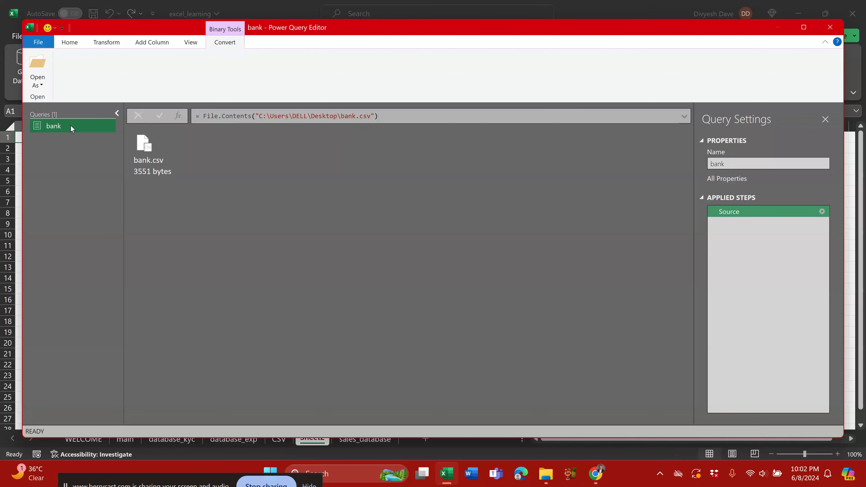
pyautogui.click(221, 129)
pyautogui.click(192, 42)
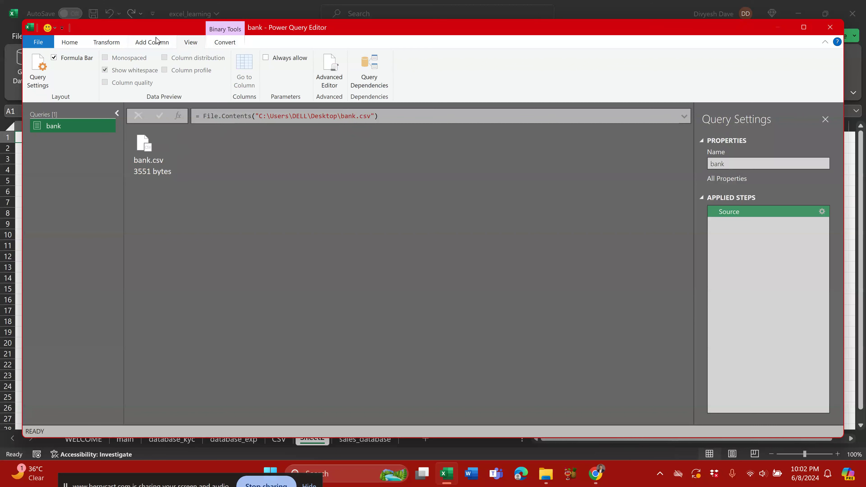
pyautogui.click(109, 43)
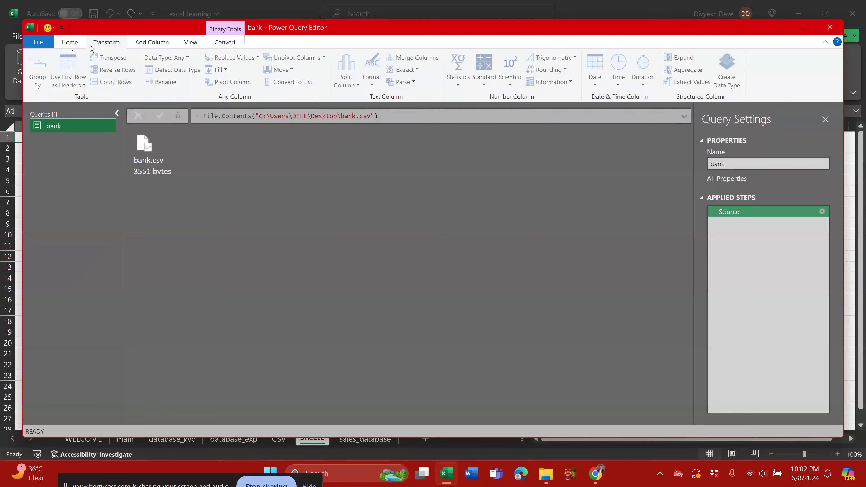
# Try to close the query editor and load the bank query into a worksheet.
pyautogui.click(73, 43)
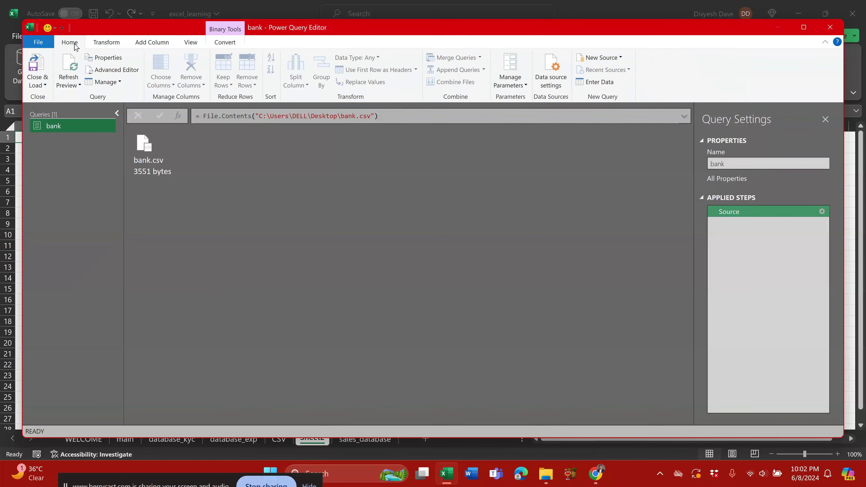
pyautogui.click(105, 84)
pyautogui.click(43, 84)
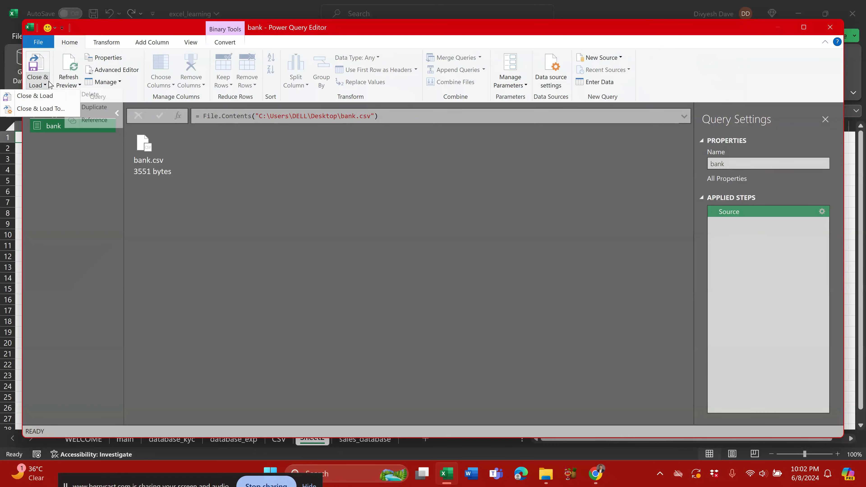
pyautogui.click(49, 96)
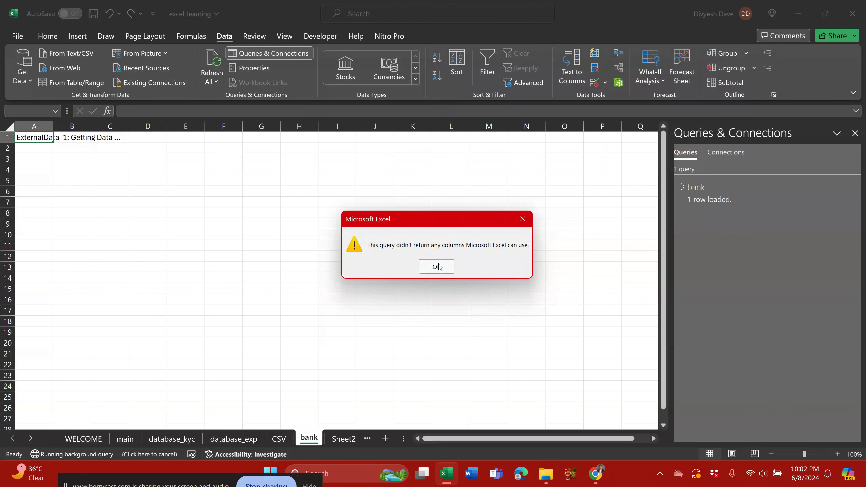
pyautogui.click(437, 267)
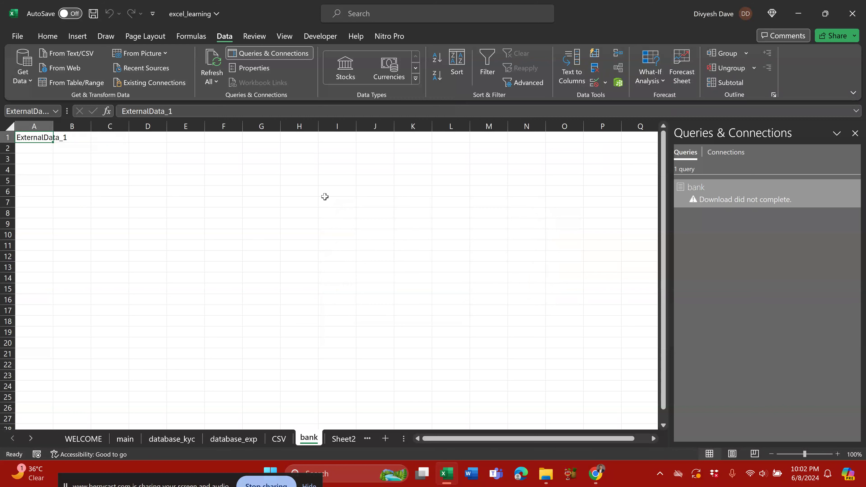
# Close the list of queries and delete the external data placeholder from cell A1 of the bank sheet.
pyautogui.moveTo(754, 202)
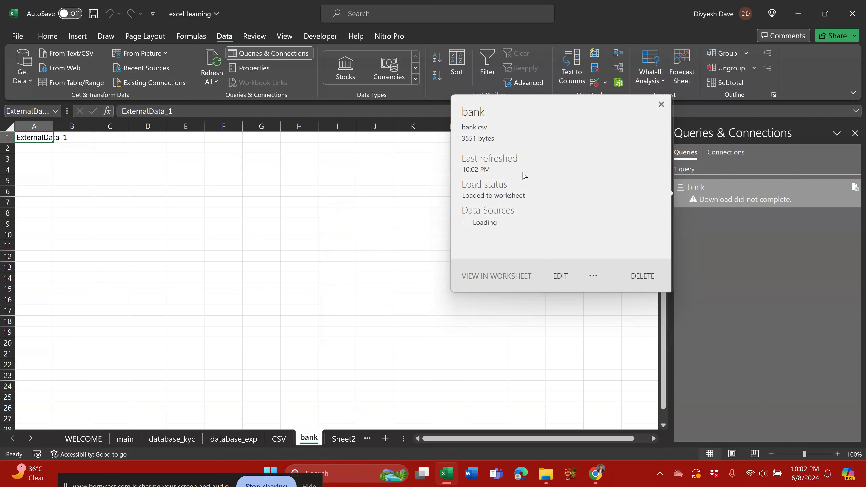
pyautogui.click(662, 105)
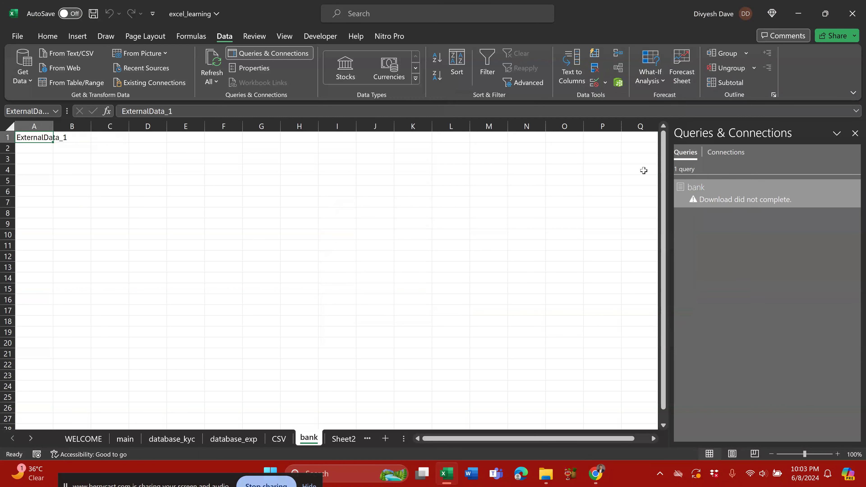
pyautogui.click(855, 133)
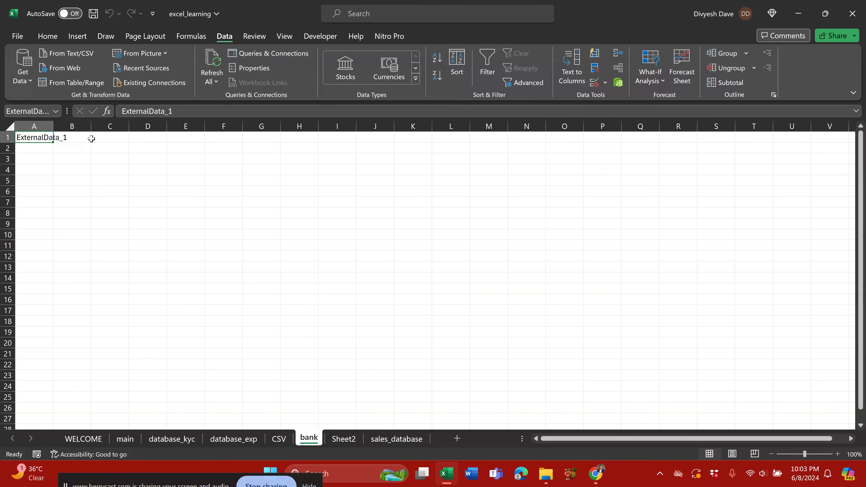
pyautogui.press('Delete')
pyautogui.click(411, 274)
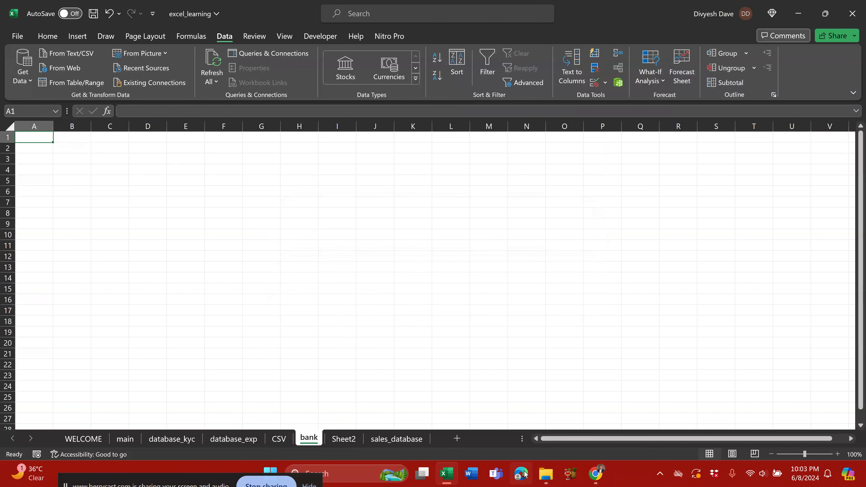
# Switch to File Explorer and open the bank CSV file from the Desktop in Excel.
pyautogui.moveTo(546, 473)
pyautogui.click(555, 421)
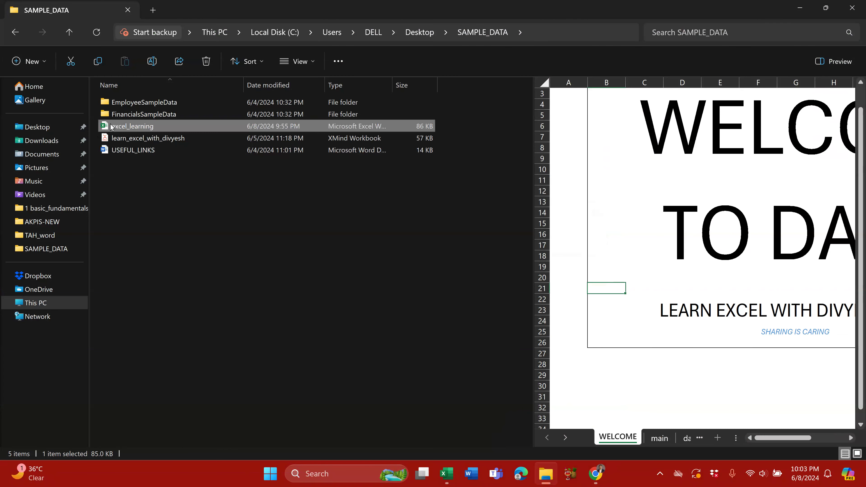
pyautogui.click(37, 127)
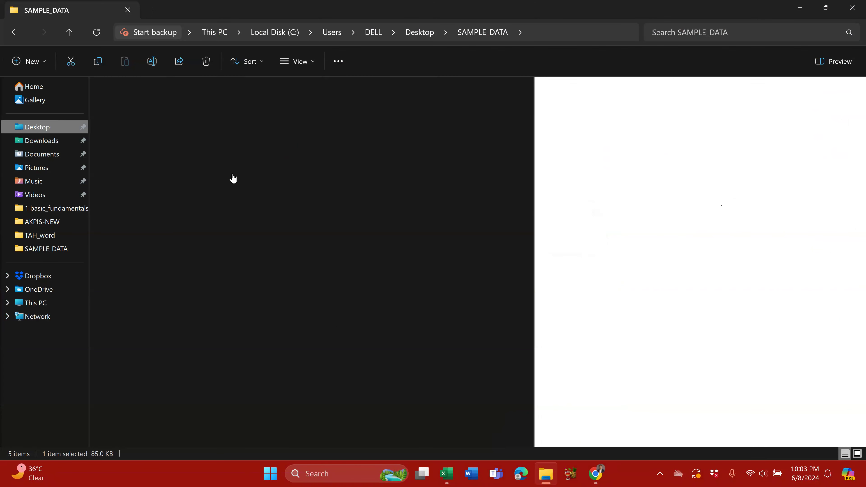
pyautogui.click(296, 117)
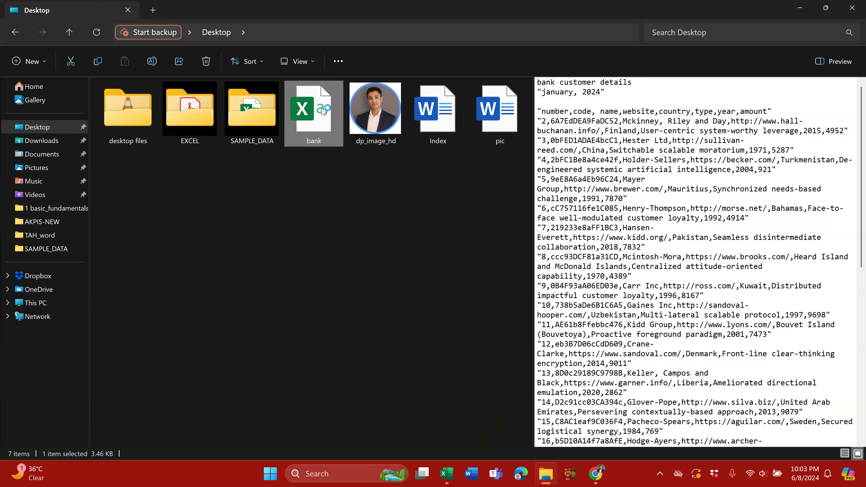
pyautogui.hotkey('alt', 'Tab')
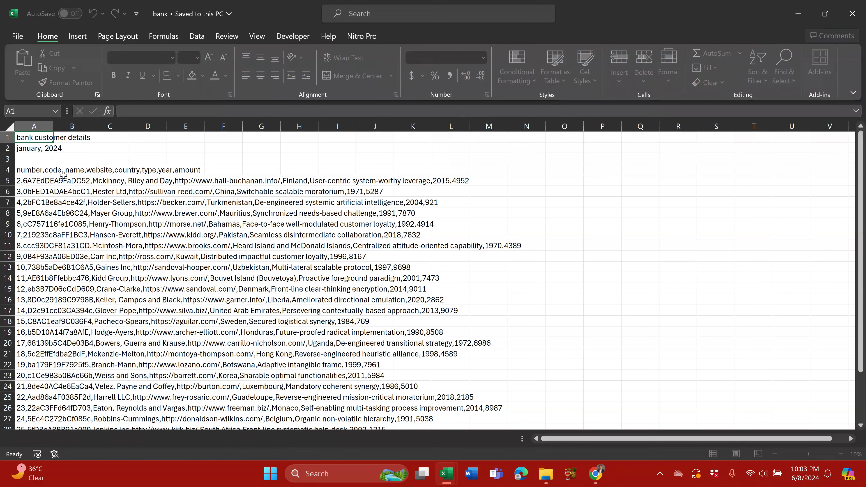
# Copy A1:K33 from the bank file into the CSV sheet of the excel_learning workbook, starting at A1.
pyautogui.moveTo(31, 138); pyautogui.dragTo(402, 385)
pyautogui.hotkey('ctrl', 'c')
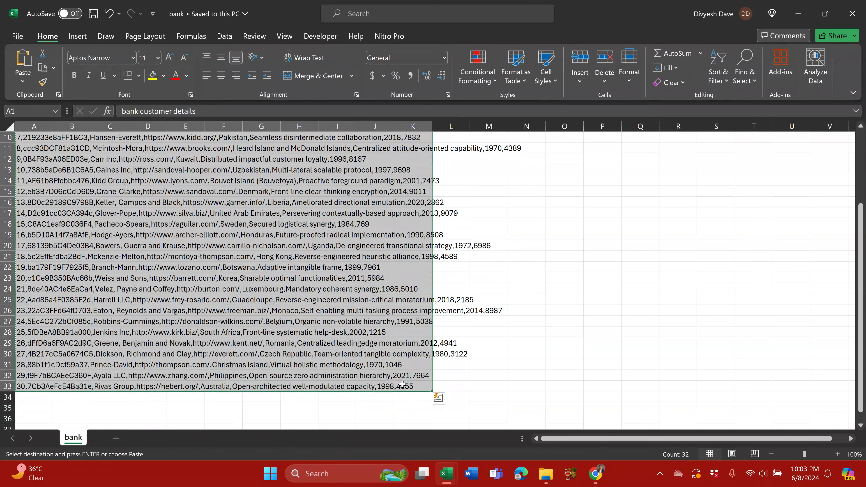
pyautogui.hotkey('alt', 'Tab')
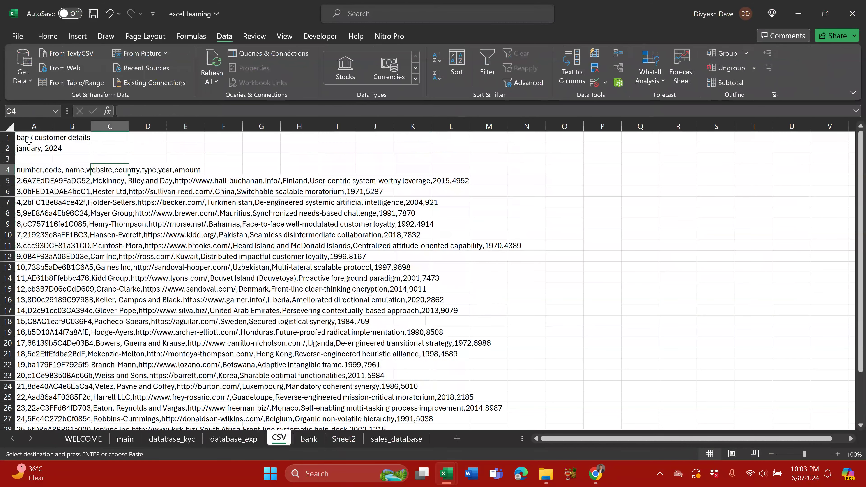
pyautogui.click(29, 140)
pyautogui.hotkey('ctrl', 'v')
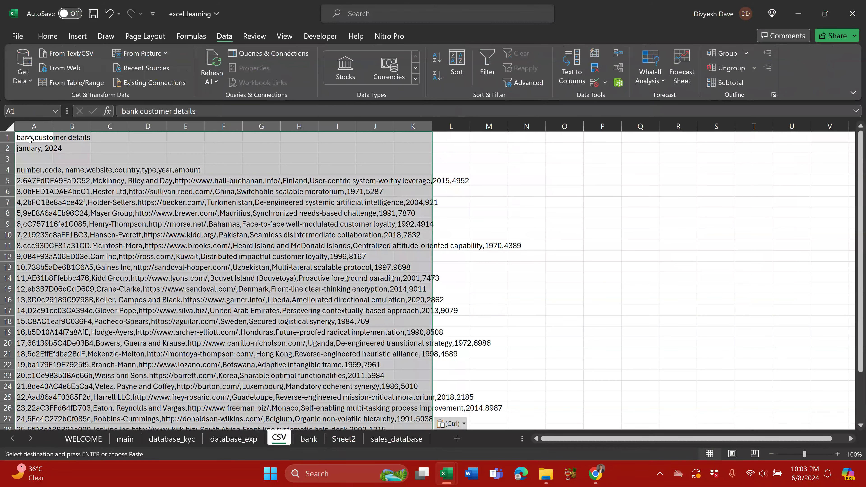
# Start Text to Columns on the comma-separated rows A4:A33 of the CSV sheet.
pyautogui.scroll(-3, 157, 197)
pyautogui.scroll(3, 199, 278)
pyautogui.scroll(-1, 171, 189)
pyautogui.scroll(-4, 185, 189)
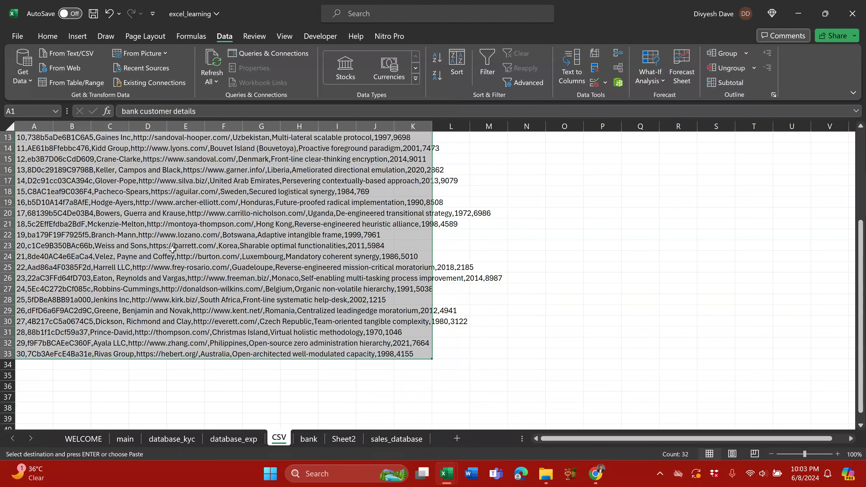
pyautogui.scroll(5, 57, 226)
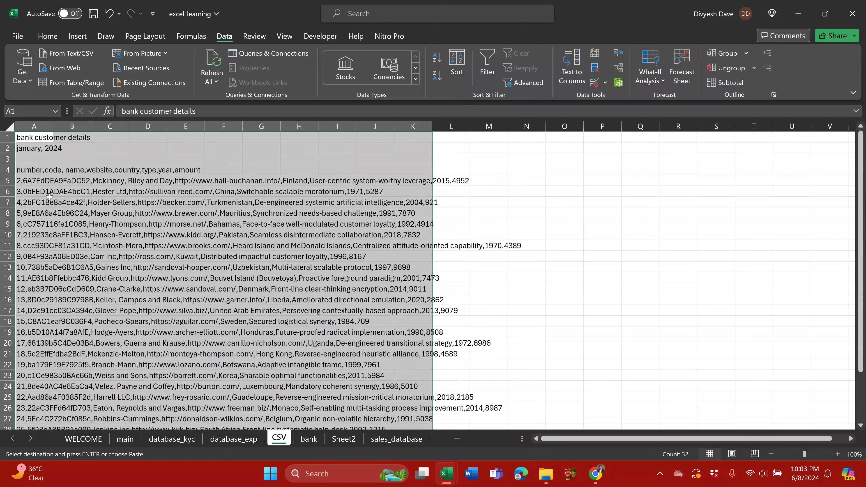
pyautogui.click(29, 167)
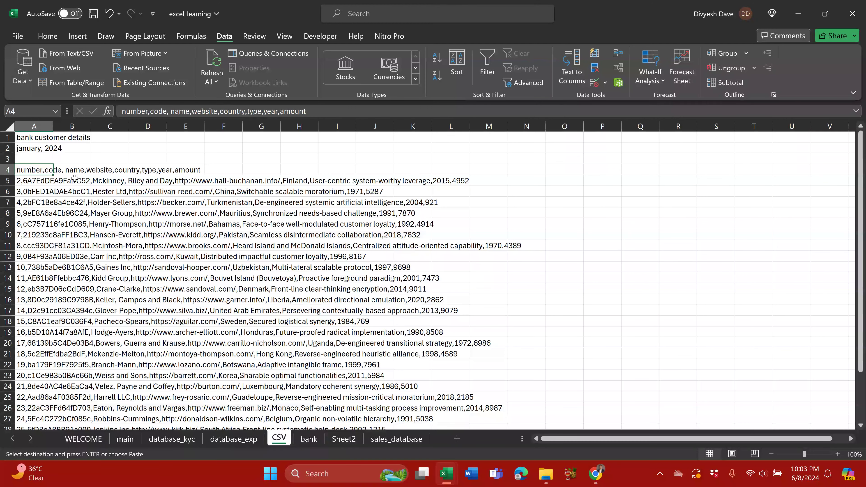
pyautogui.hotkey('ctrl', 'v')
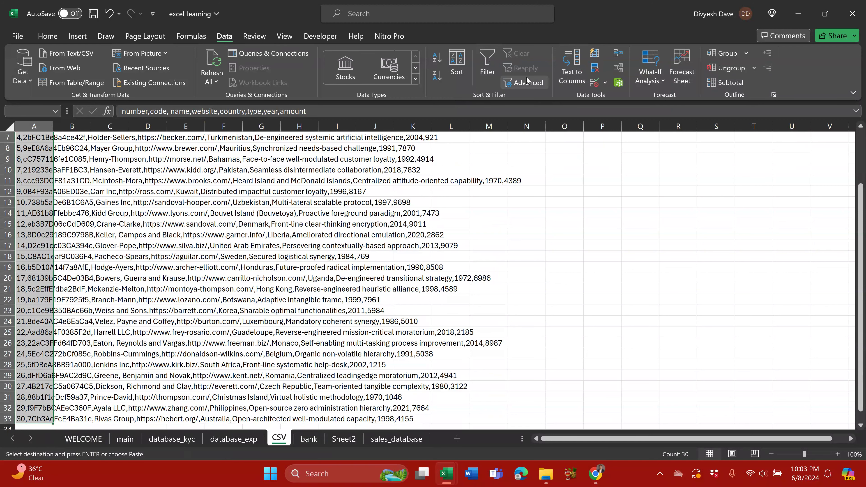
pyautogui.click(575, 73)
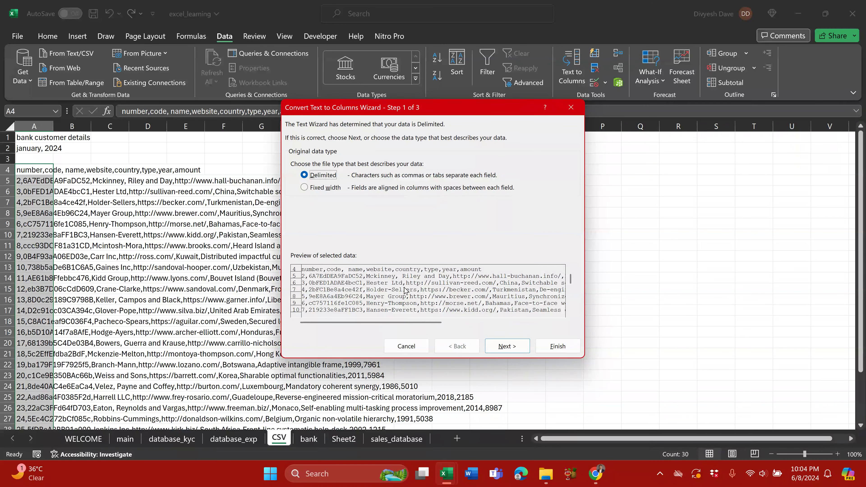
# Try a fixed-width split with five manual column breaks across the data preview, and return to the file type choice.
pyautogui.click(327, 192)
pyautogui.click(506, 348)
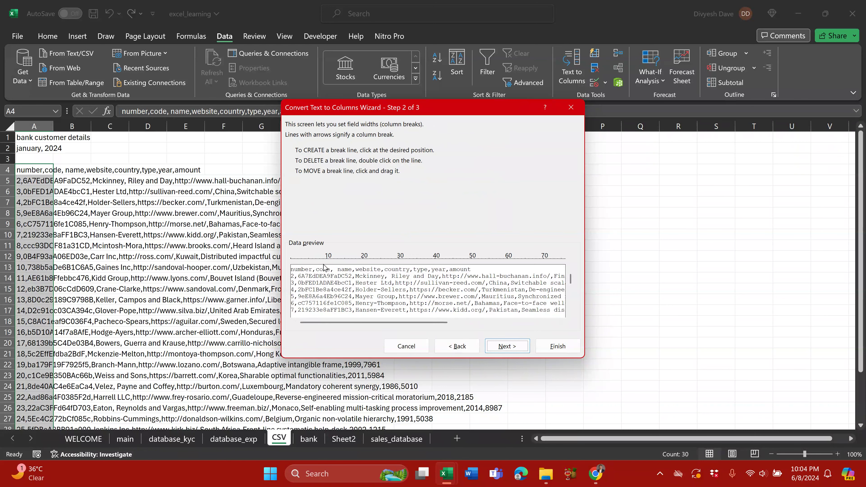
pyautogui.click(298, 276)
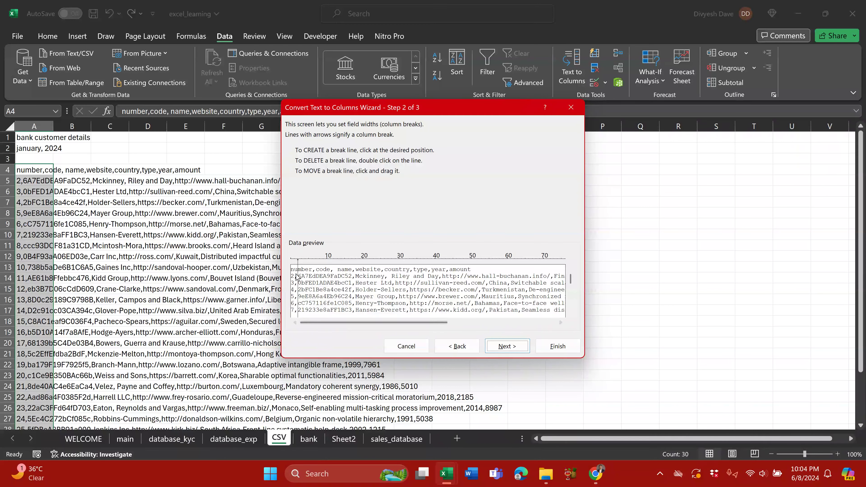
pyautogui.click(355, 278)
pyautogui.click(413, 278)
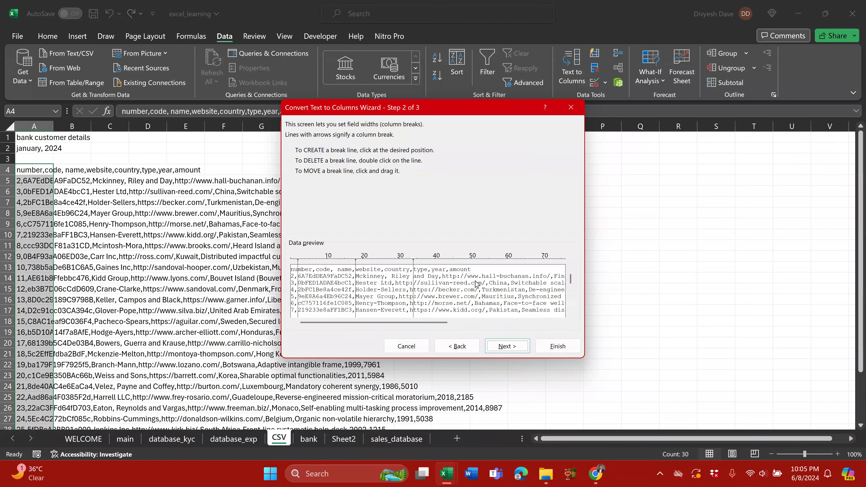
pyautogui.click(479, 283)
pyautogui.click(522, 283)
pyautogui.click(462, 347)
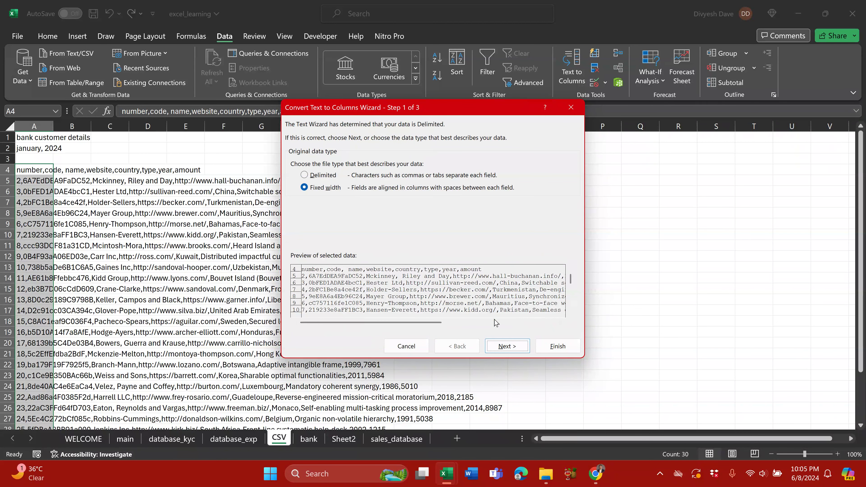
# Choose a delimited split with Comma as the only delimiter, keeping the double quote as text qualifier.
pyautogui.click(324, 177)
pyautogui.click(502, 347)
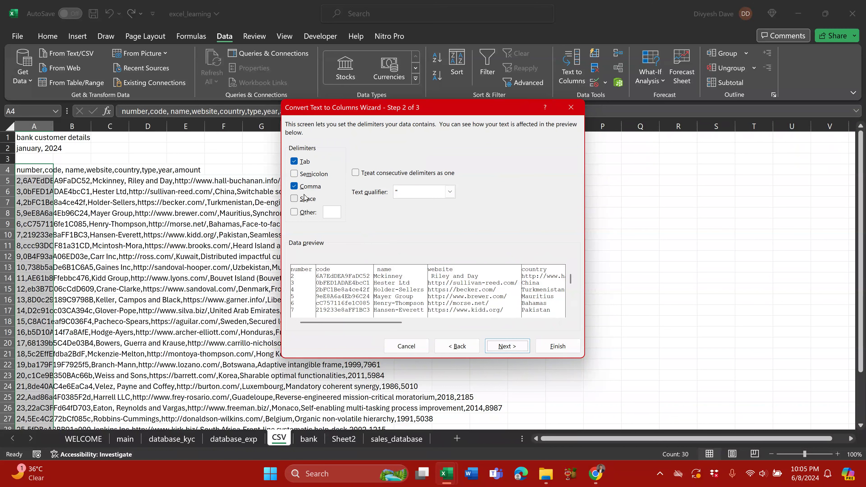
pyautogui.click(298, 163)
pyautogui.click(402, 191)
pyautogui.click(369, 190)
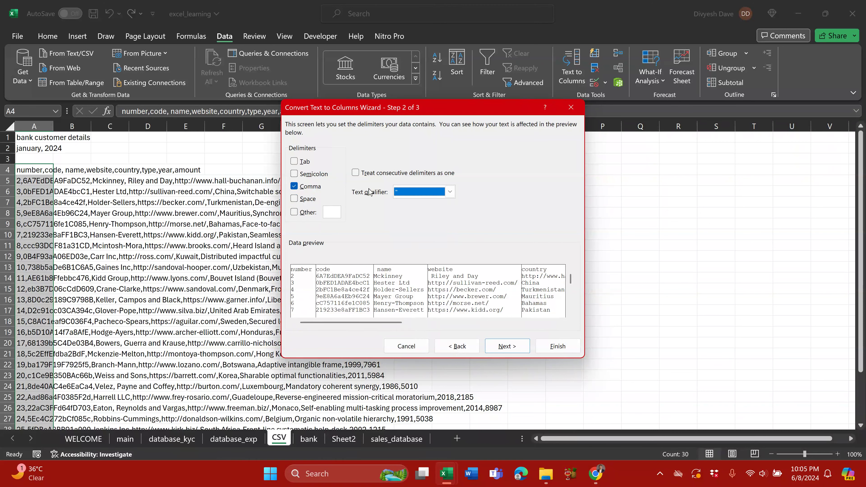
pyautogui.press('Tab')
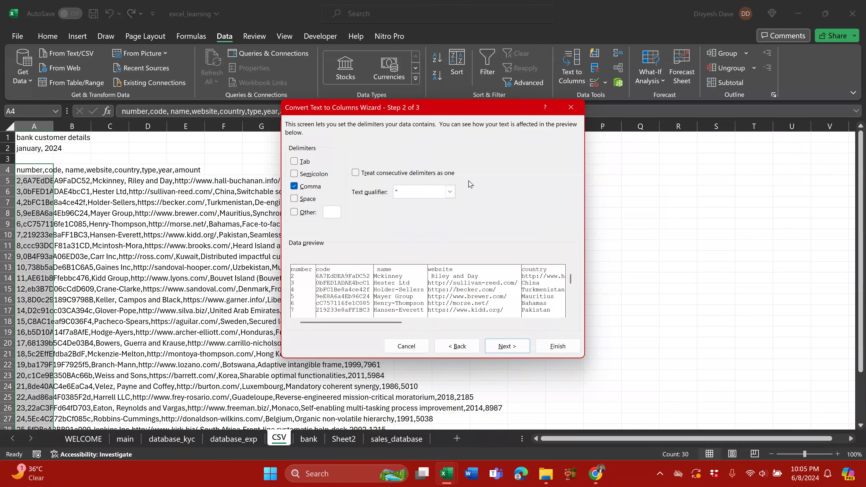
pyautogui.write('=')
pyautogui.click(305, 214)
pyautogui.press('BackSpace')
pyautogui.click(299, 213)
# Check the remaining preview columns and finish the split with General format and destination $A$4.
pyautogui.moveTo(387, 327); pyautogui.dragTo(497, 325)
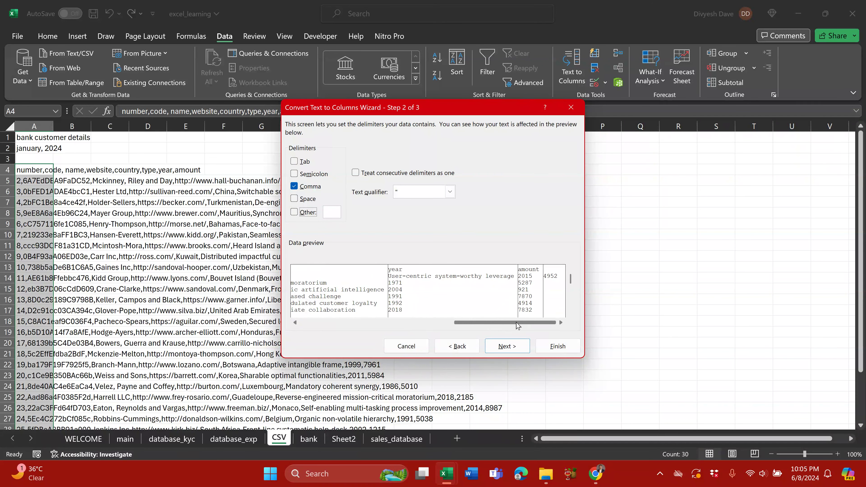
pyautogui.click(508, 346)
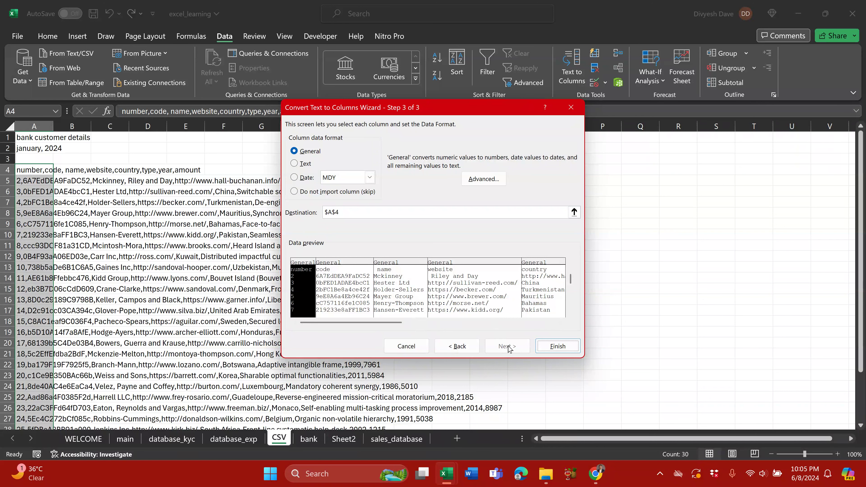
pyautogui.click(559, 348)
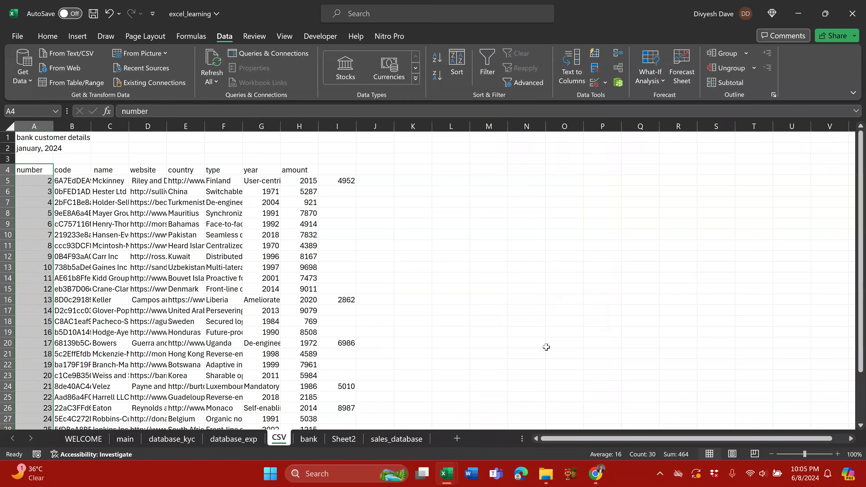
pyautogui.click(50, 169)
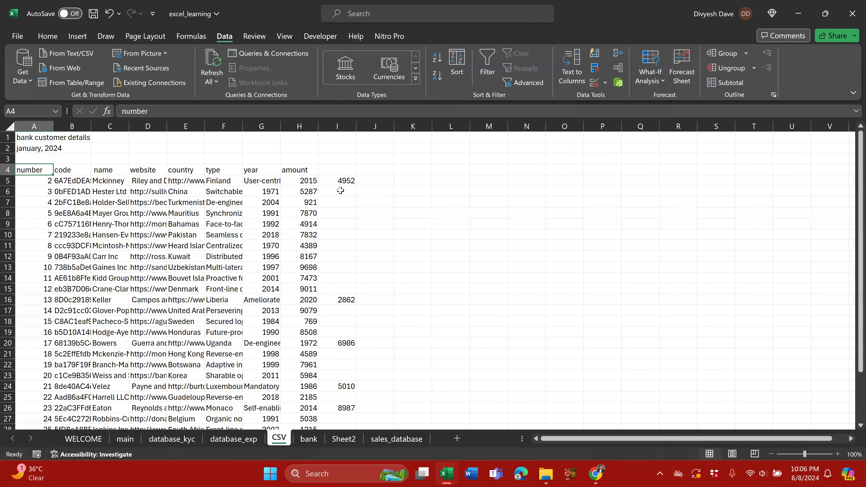
pyautogui.hotkey('ctrl', 'shift', 'Down')
pyautogui.hotkey('shift', 'Right')
pyautogui.hotkey('shift', 'Right')
pyautogui.hotkey('shift', 'Right')
pyautogui.hotkey('shift', 'Right')
pyautogui.hotkey('shift', 'Right')
pyautogui.hotkey('shift', 'Right')
pyautogui.hotkey('shift', 'Right')
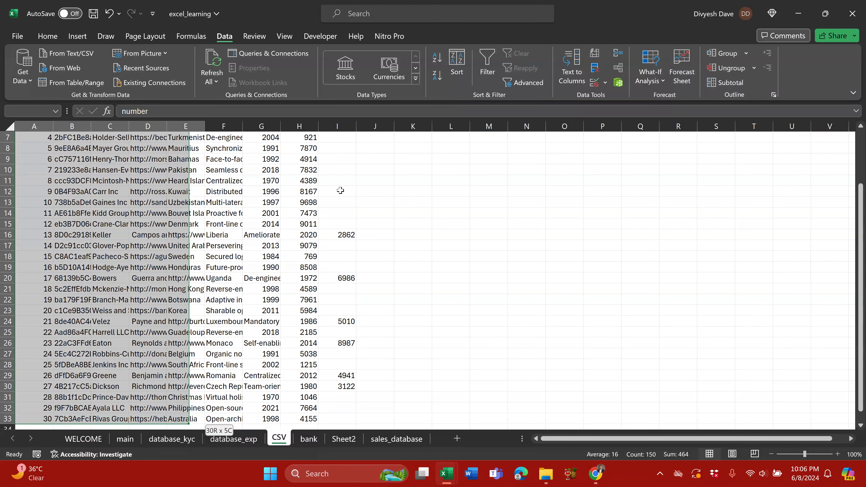
pyautogui.hotkey('ctrl', 'Home')
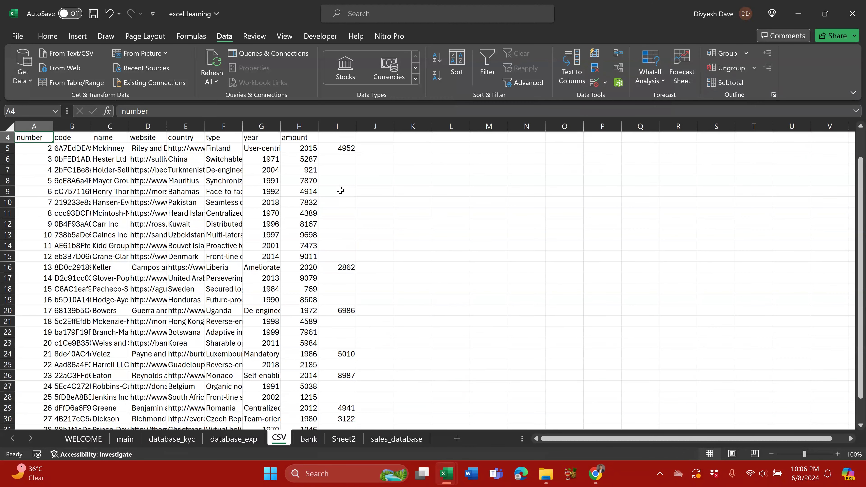
pyautogui.press('Up')
pyautogui.press('Up')
pyautogui.press('Up')
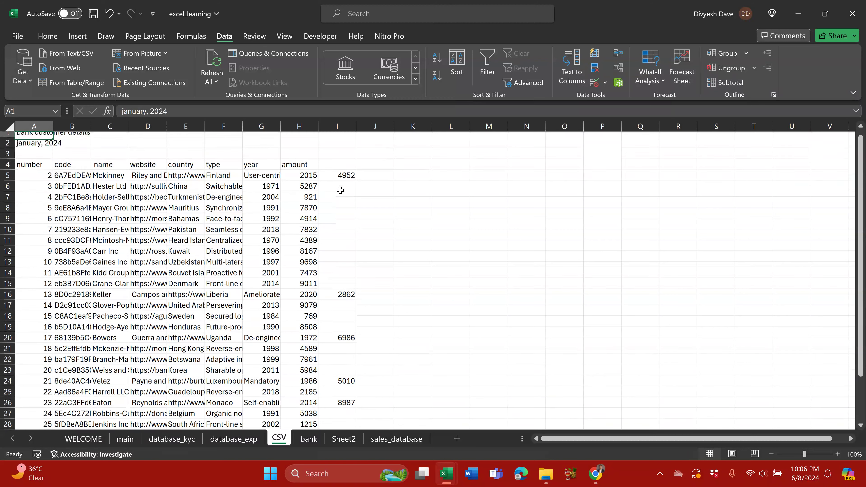
pyautogui.press('Down')
pyautogui.press('Down')
pyautogui.press('Down')
pyautogui.press('Down')
pyautogui.press('Up')
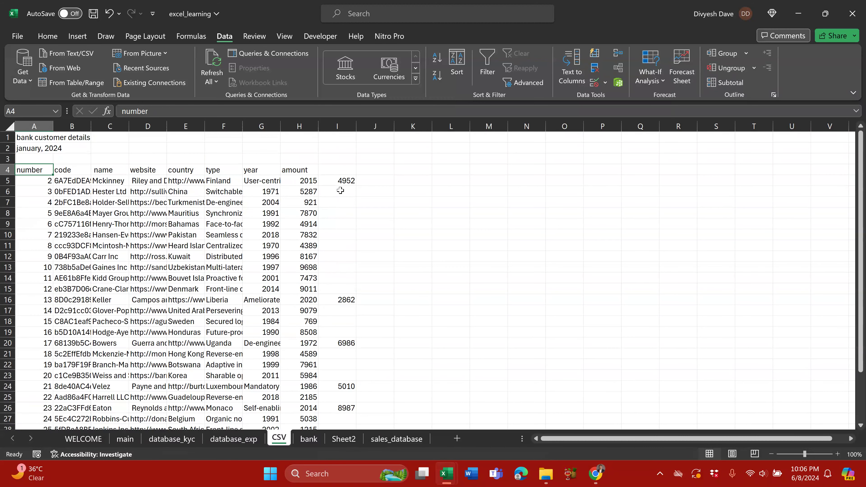
# AutoFit the column widths of the split data in A4:I33.
pyautogui.hotkey('ctrl', 'a')
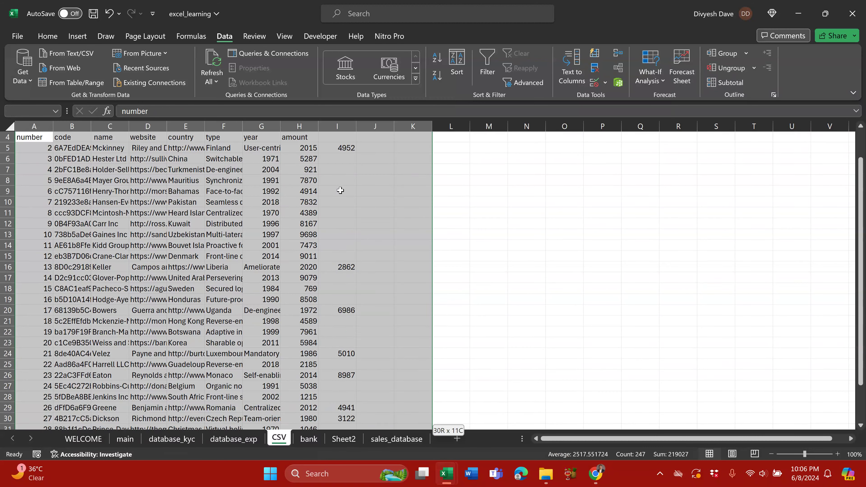
pyautogui.scroll(-1, 340, 190)
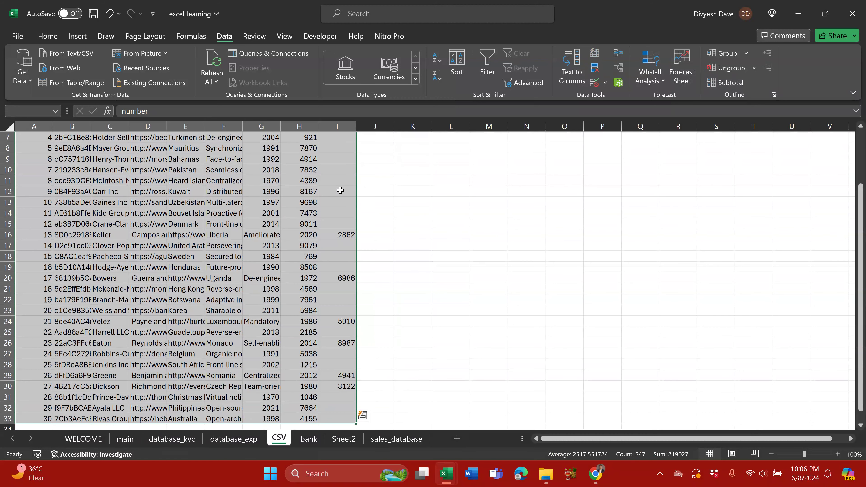
pyautogui.hotkey('alt', 'h')
pyautogui.press('o')
pyautogui.press('i')
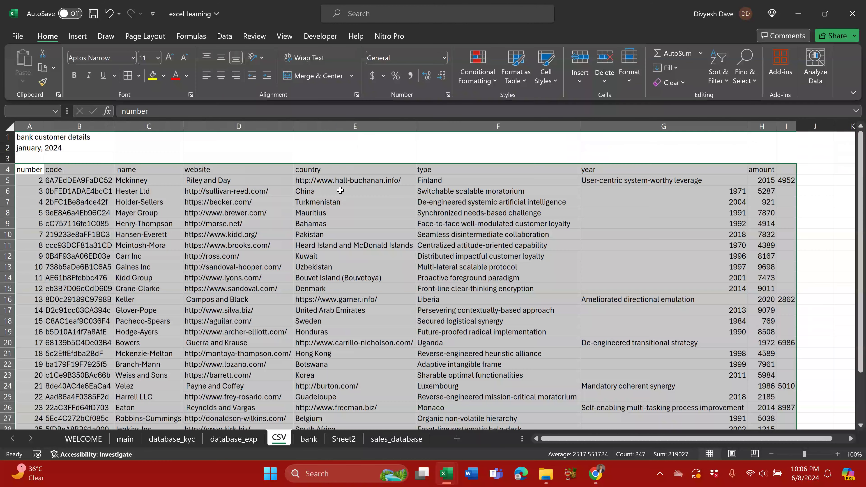
# Apply all borders to the data range A4:I33.
pyautogui.hotkey('alt', 'h')
pyautogui.press('o')
pyautogui.press('a')
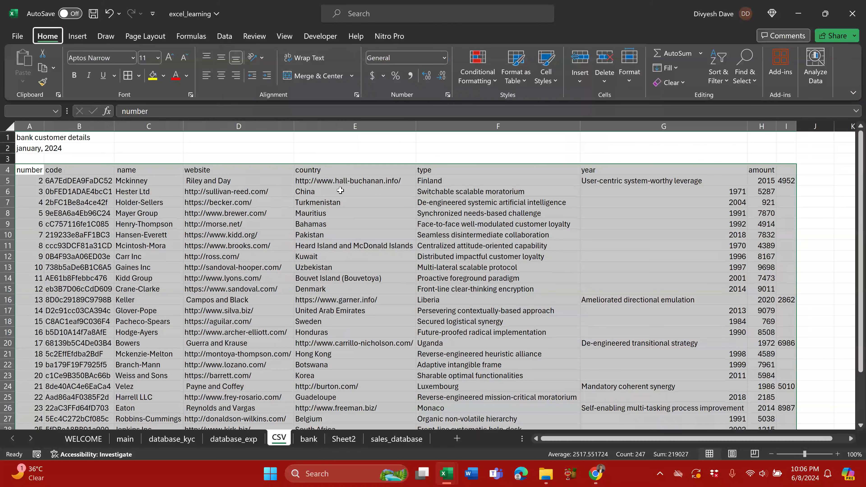
pyautogui.press('Escape')
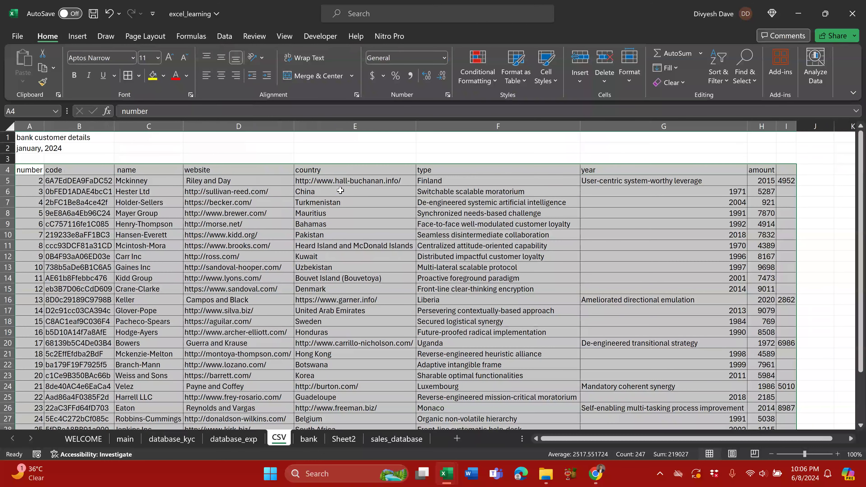
pyautogui.press('Down')
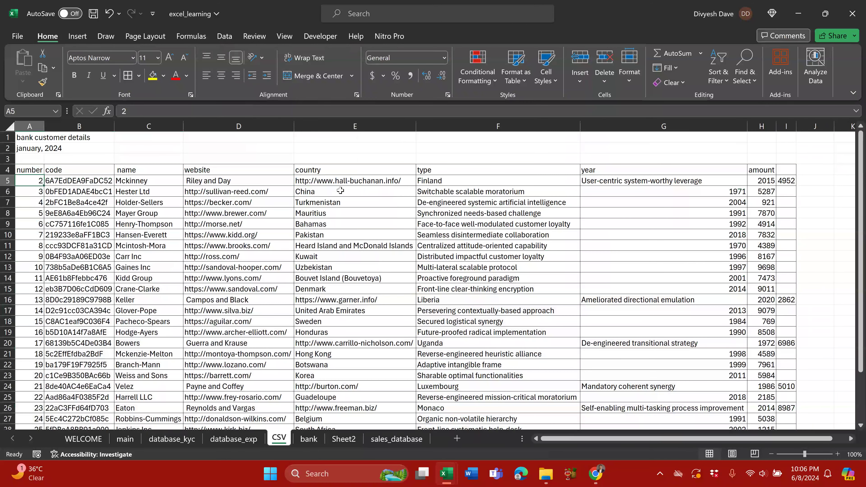
# Insert a blank row above the table's header row.
pyautogui.press('Up')
pyautogui.hotkey('shift', 'space')
pyautogui.hotkey('ctrl', 'shift', '+')
pyautogui.press('Down')
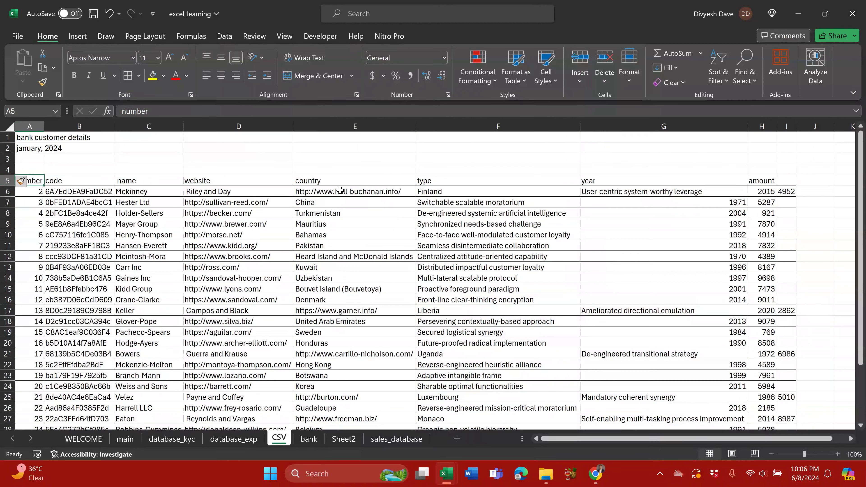
pyautogui.press('Up')
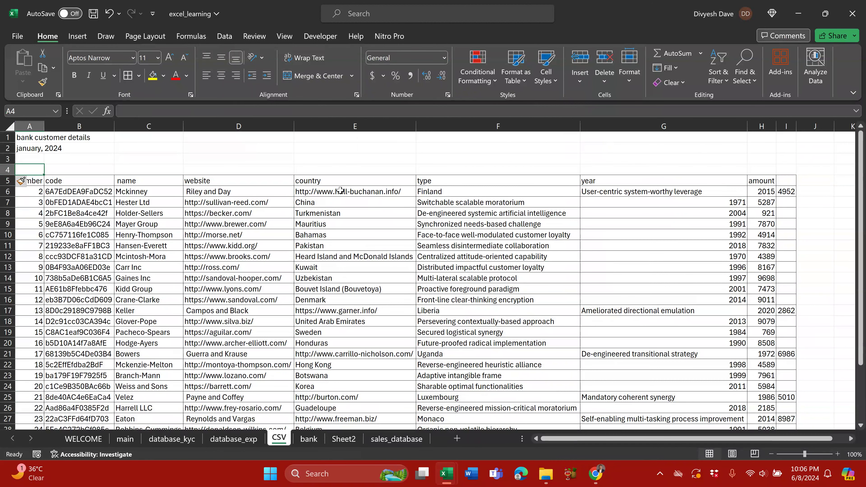
# Enter the formula =UPPER(A5) in A4 to convert the first header to capitals.
pyautogui.write('=upper')
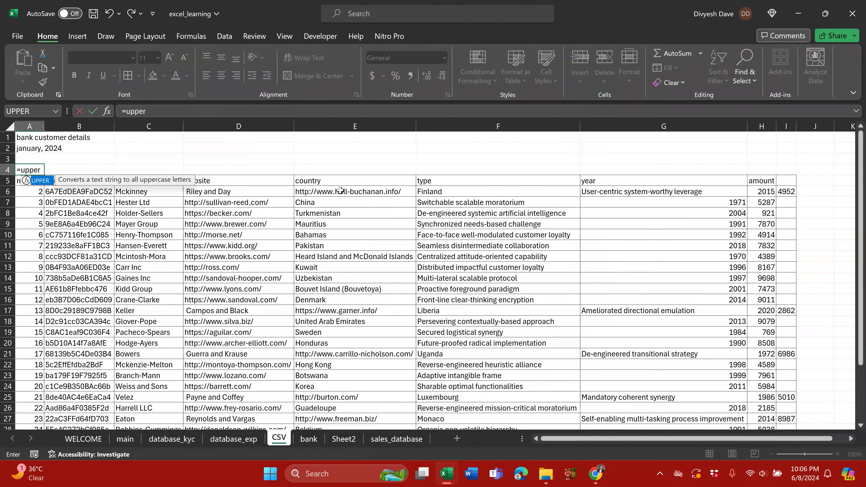
pyautogui.press('Tab')
pyautogui.press('Down')
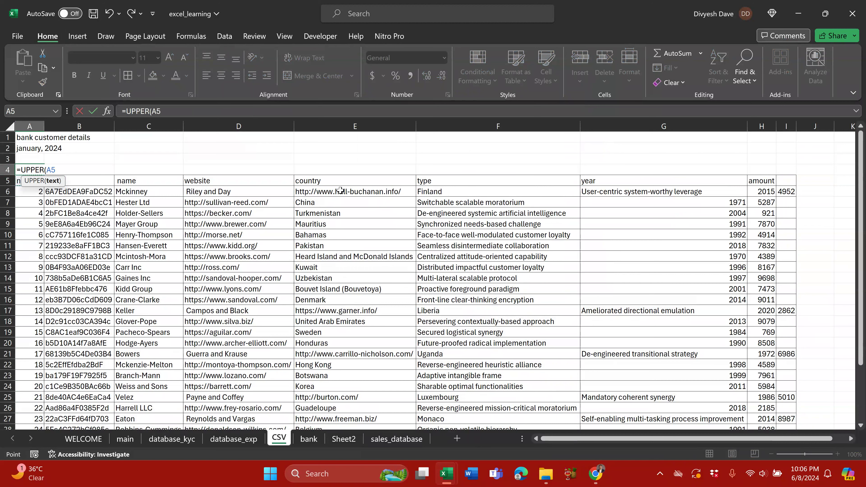
pyautogui.hotkey('ctrl', 'Return')
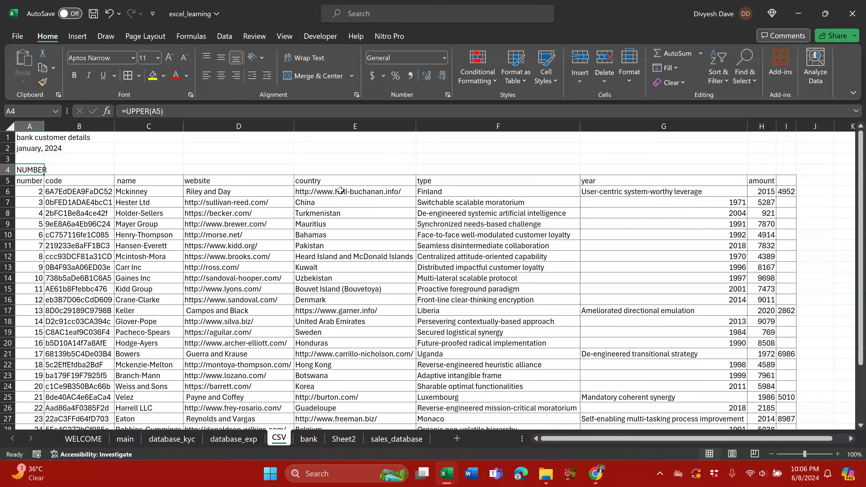
# Copy the UPPER formula from A4 across row 4 above all the table headers.
pyautogui.hotkey('ctrl', 'c')
pyautogui.hotkey('shift', 'Right')
pyautogui.hotkey('shift', 'Right')
pyautogui.hotkey('shift', 'Right')
pyautogui.hotkey('shift', 'Right')
pyautogui.hotkey('shift', 'Right')
pyautogui.hotkey('shift', 'Right')
pyautogui.hotkey('shift', 'Right')
pyautogui.hotkey('shift', 'Right')
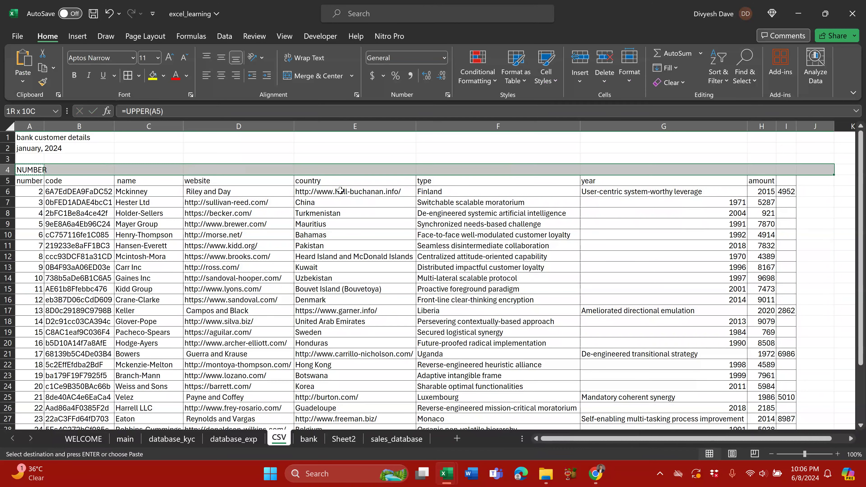
pyautogui.press('Return')
# Paste the uppercase headers from row 4 as values over the lowercase headers in row 5, and delete the formula row.
pyautogui.press('Left')
pyautogui.hotkey('shift', 'Right')
pyautogui.hotkey('shift', 'Right')
pyautogui.hotkey('shift', 'Right')
pyautogui.hotkey('shift', 'Right')
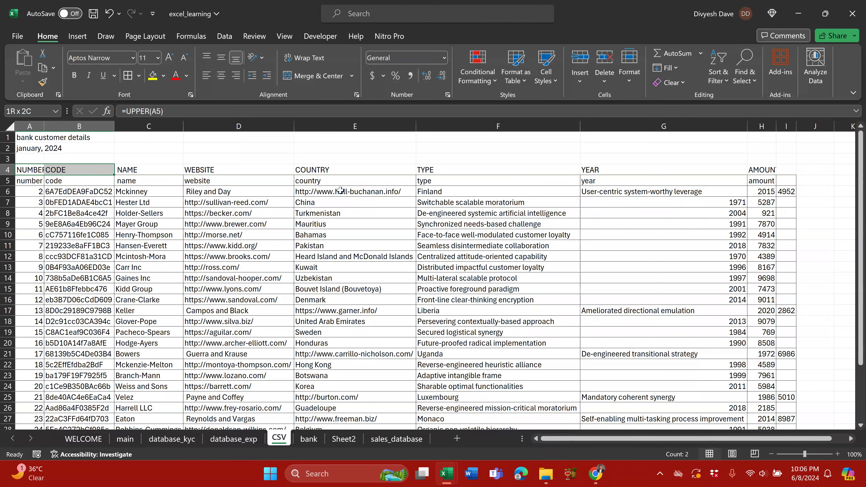
pyautogui.hotkey('shift', 'Right')
pyautogui.hotkey('shift', 'Right')
pyautogui.hotkey('shift', 'Right')
pyautogui.hotkey('shift', 'Right')
pyautogui.hotkey('shift', 'Right')
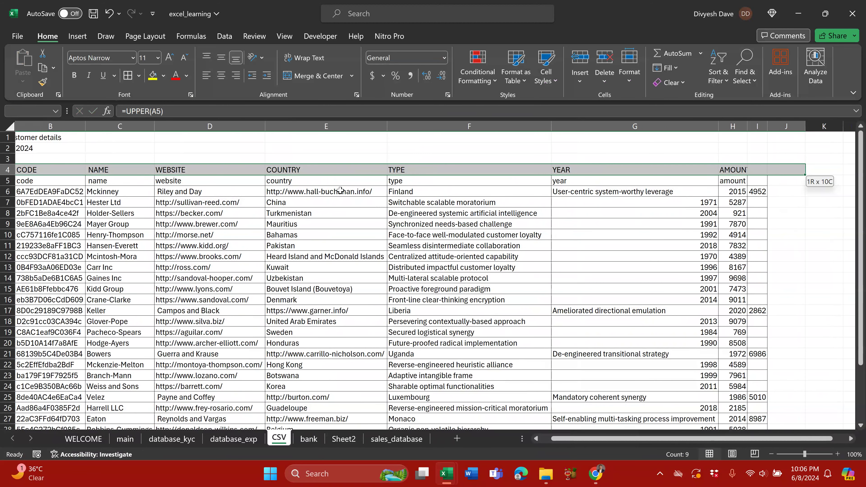
pyautogui.hotkey('ctrl', 'c')
pyautogui.press('Down')
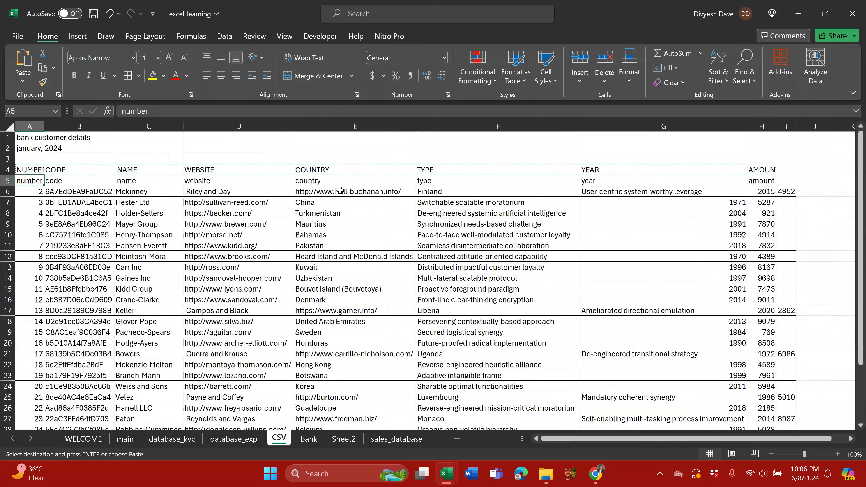
pyautogui.hotkey('ctrl', 'alt', 'v')
pyautogui.press('v')
pyautogui.press('Return')
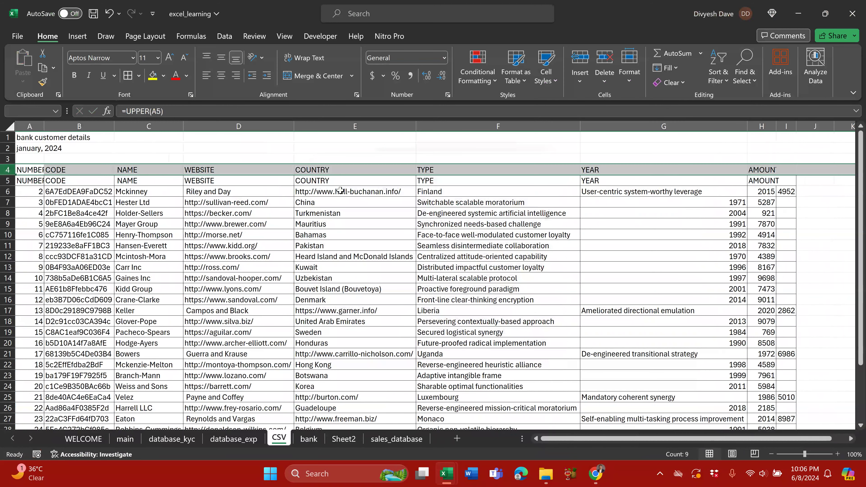
pyautogui.hotkey('ctrl', '-')
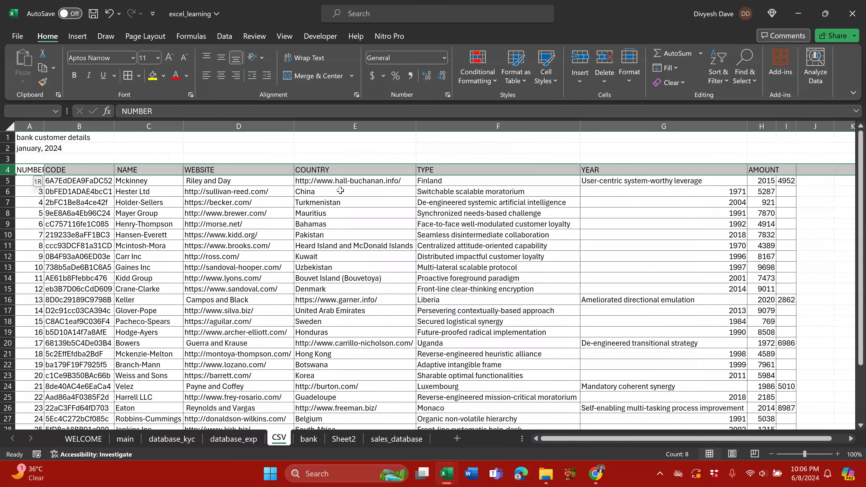
# Make the header row bold and AutoFit the column widths to the bold headers.
pyautogui.hotkey('ctrl', 'b')
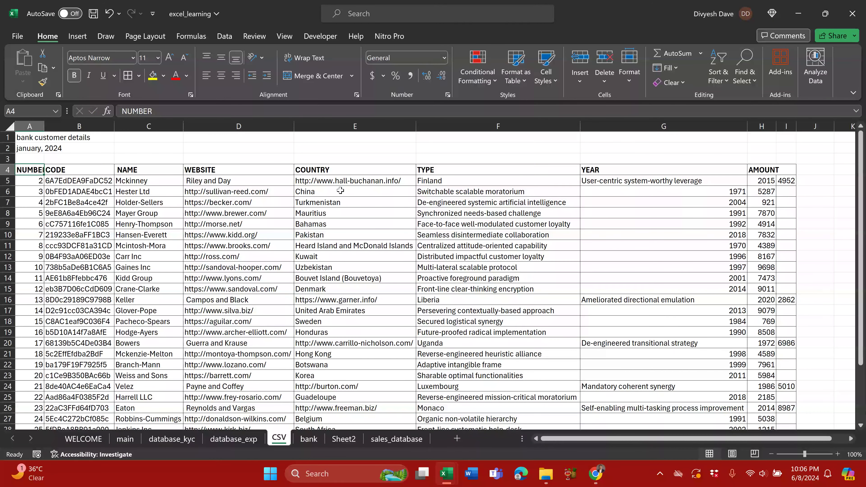
pyautogui.hotkey('alt', 'h')
pyautogui.press('o')
pyautogui.press('i')
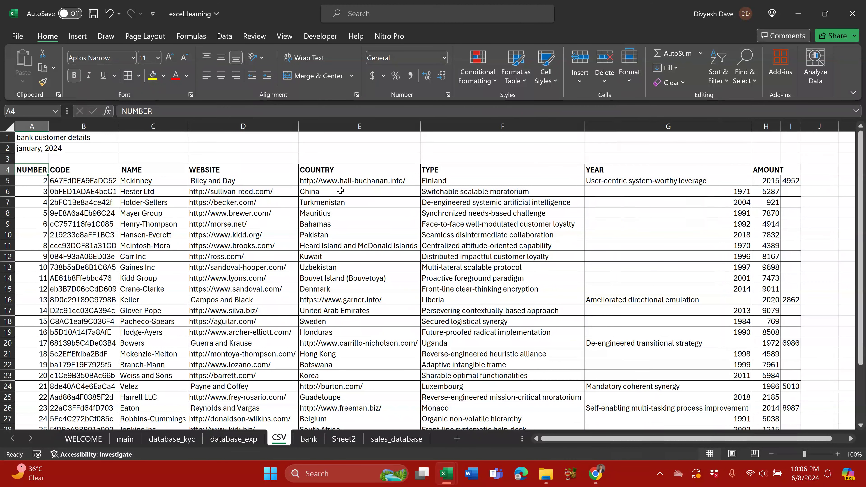
# Center the NUMBER column from its header down to row 33.
pyautogui.hotkey('ctrl', 'shift', 'Down')
pyautogui.hotkey('alt', 'h')
pyautogui.press('a')
pyautogui.press('c')
pyautogui.press('Down')
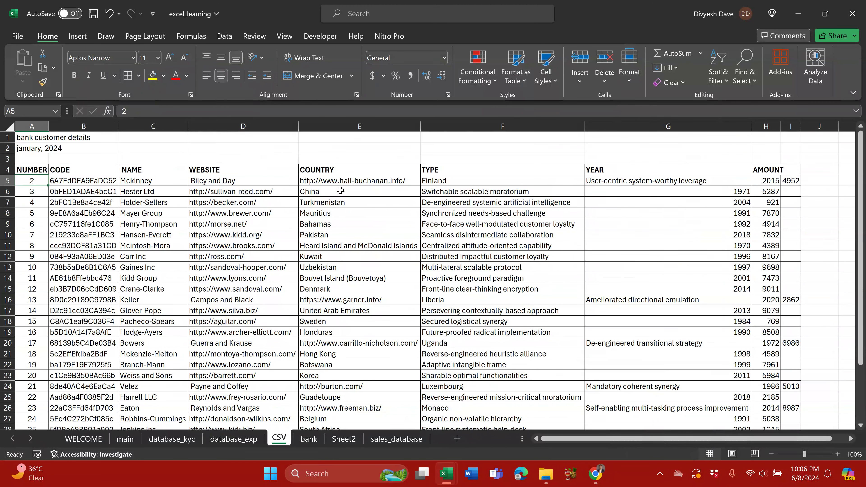
# Freeze the panes at A5 so the title and header rows 1 to 4 stay in view.
pyautogui.hotkey('alt', 'w')
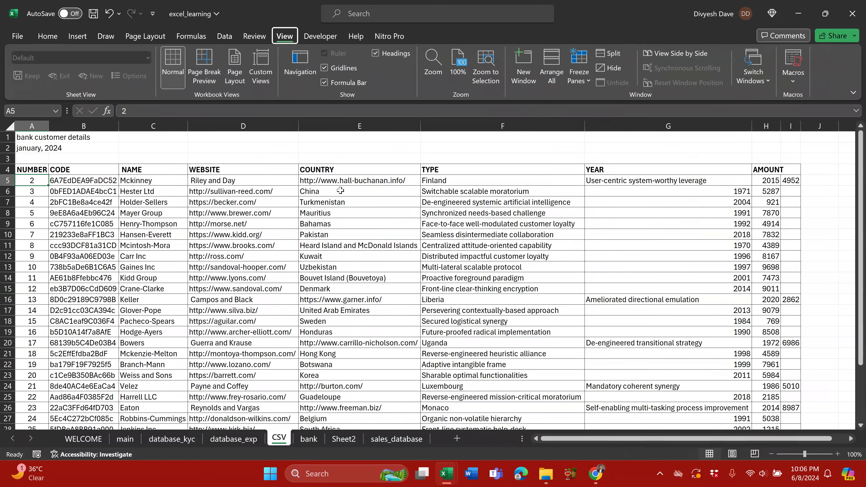
pyautogui.press('f')
pyautogui.press('f')
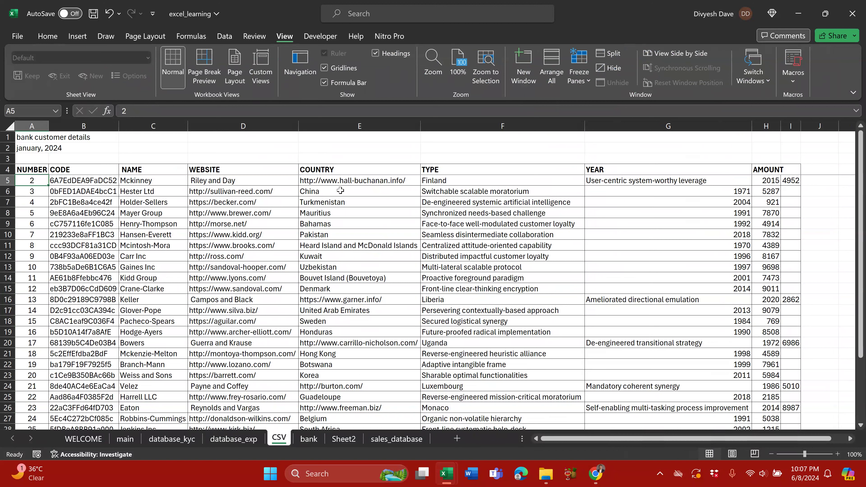
# Examine the NAME and WEBSITE entries below the headers for names split across both columns.
pyautogui.press('Right')
pyautogui.press('Right')
pyautogui.press('Down')
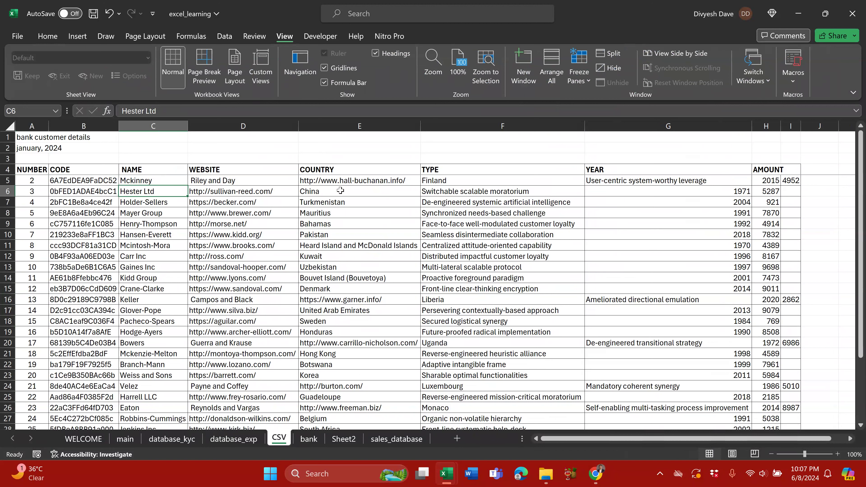
pyautogui.press('Up')
pyautogui.press('Up')
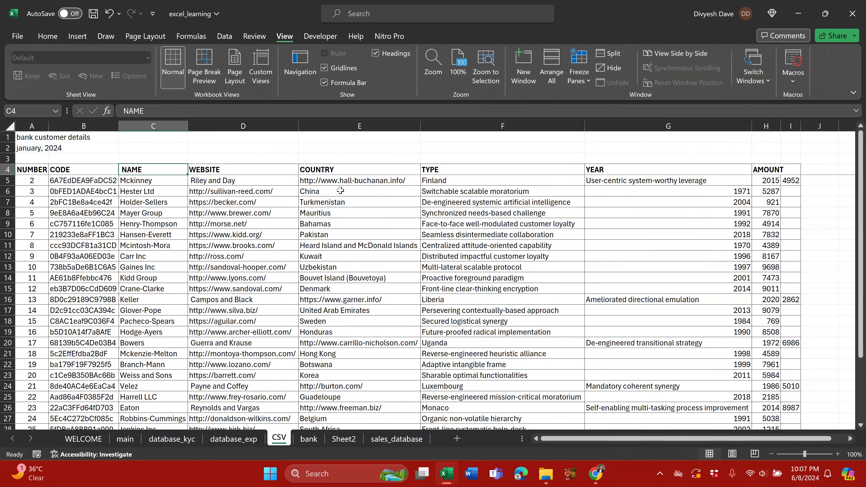
pyautogui.press('Down')
pyautogui.press('Down')
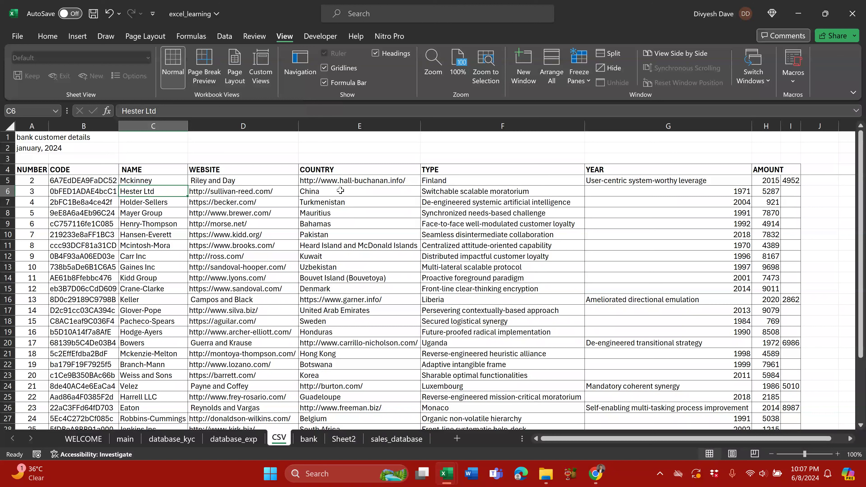
pyautogui.press('Up')
pyautogui.hotkey('shift', 'Right')
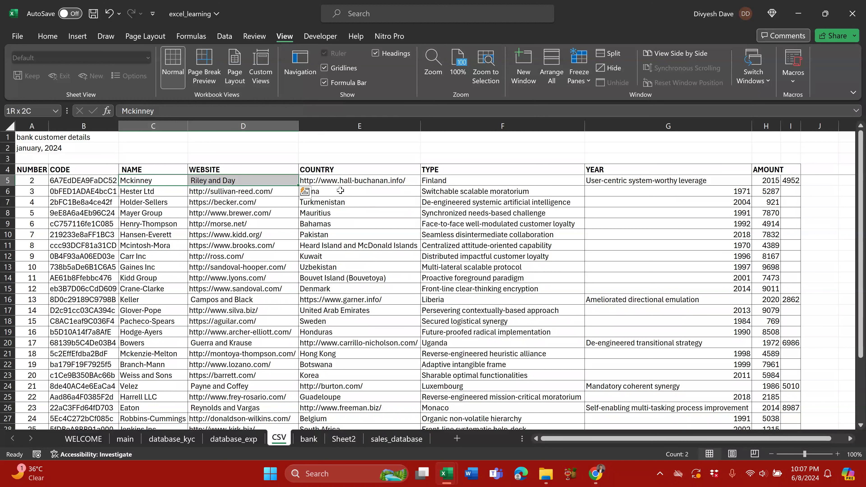
pyautogui.press('Up')
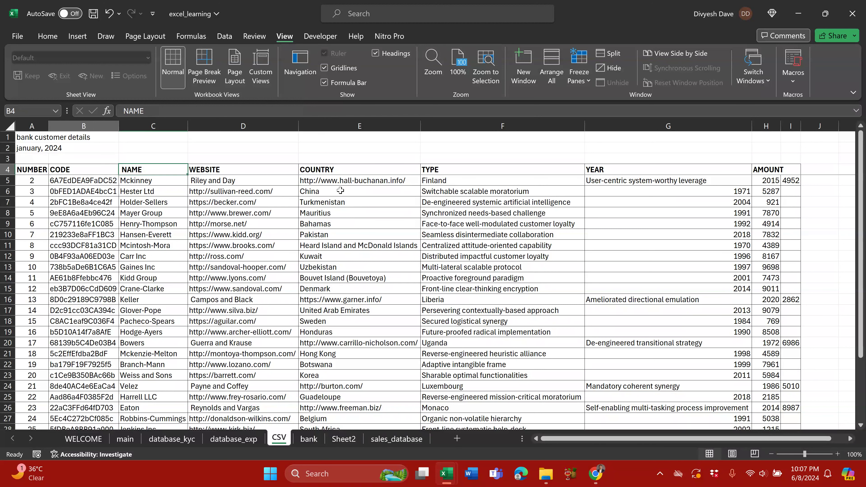
pyautogui.press('Left')
pyautogui.press('Left')
pyautogui.hotkey('ctrl', 'shift', 'Down')
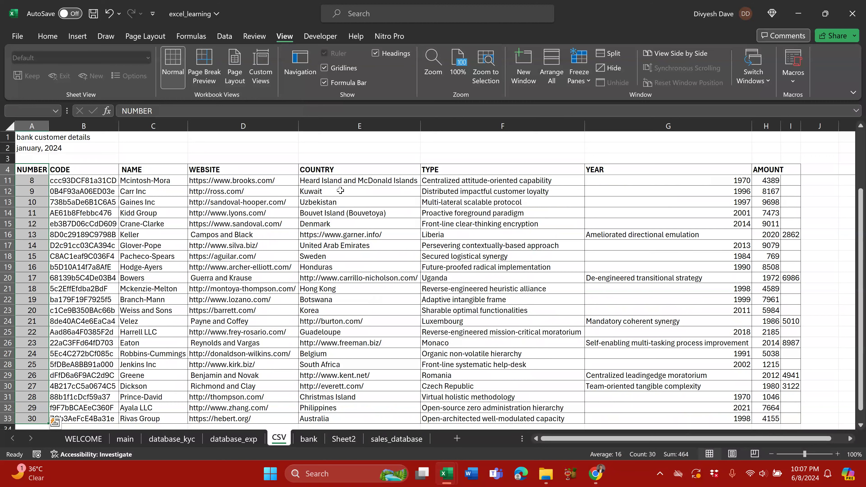
# Move the stray part of the name from D5 to the end of the name in C5, leaving D5 empty.
pyautogui.hotkey('ctrl', 'Home')
pyautogui.press('Down')
pyautogui.press('Up')
pyautogui.press('Right')
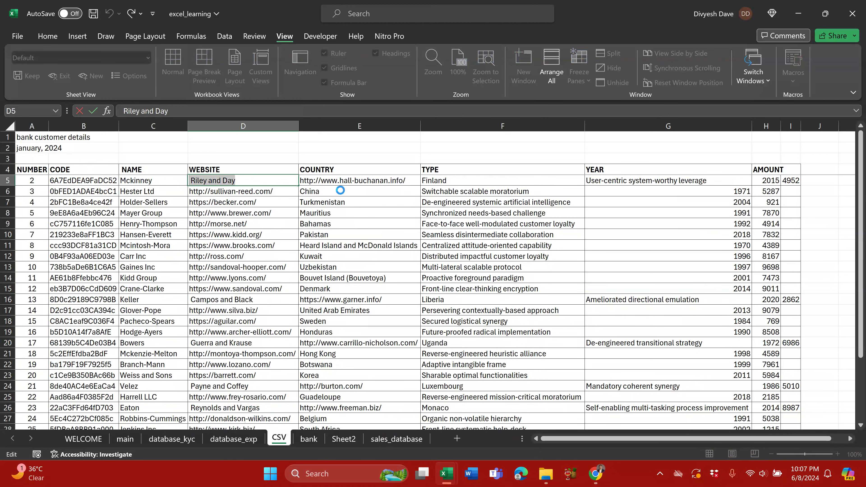
pyautogui.press('Delete')
pyautogui.press('Left')
pyautogui.press('F2')
pyautogui.hotkey('ctrl', 'v')
pyautogui.press('Return')
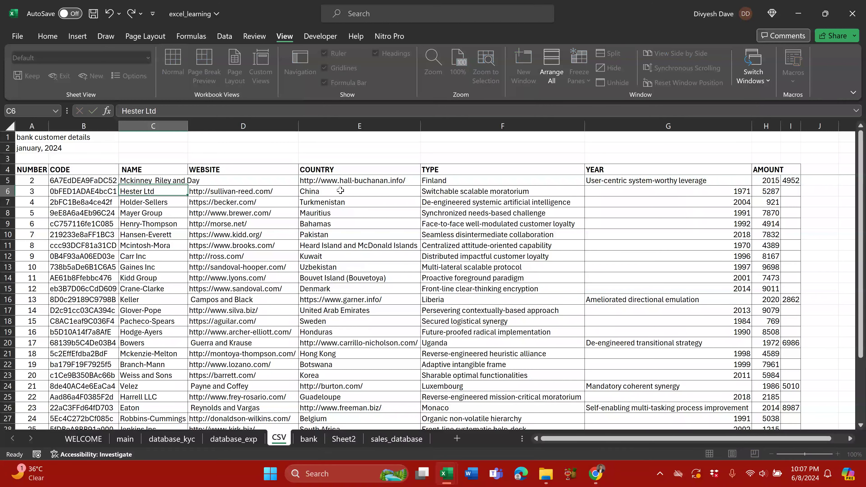
# Move row 5's values in E5:I5 one column back so the web address starts in D5 under WEBSITE.
pyautogui.press('Up')
pyautogui.press('Right')
pyautogui.hotkey('shift', 'Right')
pyautogui.hotkey('shift', 'Right')
pyautogui.hotkey('shift', 'Right')
pyautogui.hotkey('shift', 'Right')
pyautogui.hotkey('shift', 'Right')
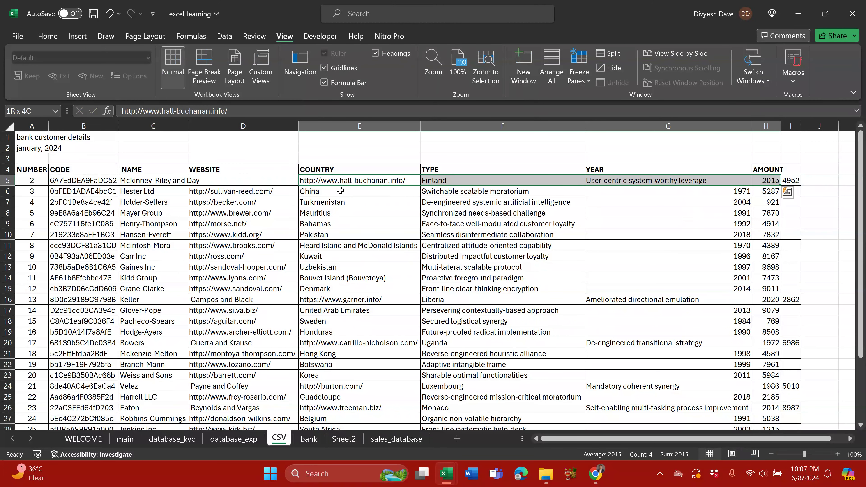
pyautogui.hotkey('ctrl', 'x')
pyautogui.hotkey('ctrl', 'v')
# Examine the WEBSITE column down to the end of the table for cells still holding part of a name.
pyautogui.press('Down')
pyautogui.press('Down')
pyautogui.press('Down')
pyautogui.press('Down')
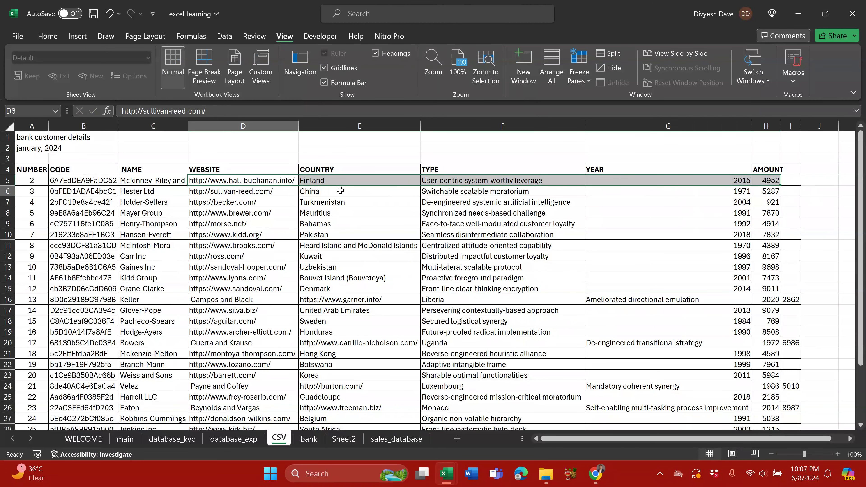
pyautogui.press('Down')
pyautogui.press('Down')
pyautogui.press('Down')
pyautogui.press('Down')
pyautogui.press('Down')
pyautogui.press('Down')
pyautogui.press('Down')
pyautogui.press('Down')
pyautogui.press('Down')
pyautogui.press('Down')
pyautogui.press('Down')
pyautogui.press('Down')
pyautogui.press('Down')
pyautogui.press('Down')
pyautogui.press('Down')
pyautogui.press('Down')
pyautogui.press('Down')
pyautogui.press('Down')
pyautogui.press('Down')
pyautogui.press('Down')
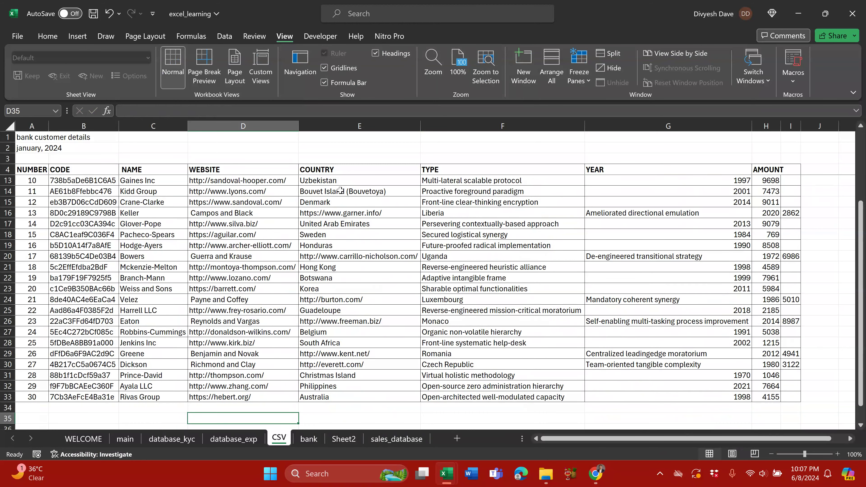
pyautogui.press('Up')
pyautogui.press('Up')
pyautogui.press('Up')
pyautogui.press('Up')
pyautogui.press('Up')
pyautogui.press('Up')
pyautogui.press('Up')
pyautogui.press('Up')
pyautogui.press('Up')
pyautogui.press('Up')
pyautogui.press('Up')
pyautogui.press('Up')
pyautogui.press('Up')
pyautogui.press('Up')
pyautogui.press('Up')
pyautogui.press('Up')
pyautogui.press('Up')
pyautogui.press('Up')
pyautogui.press('Up')
pyautogui.press('Up')
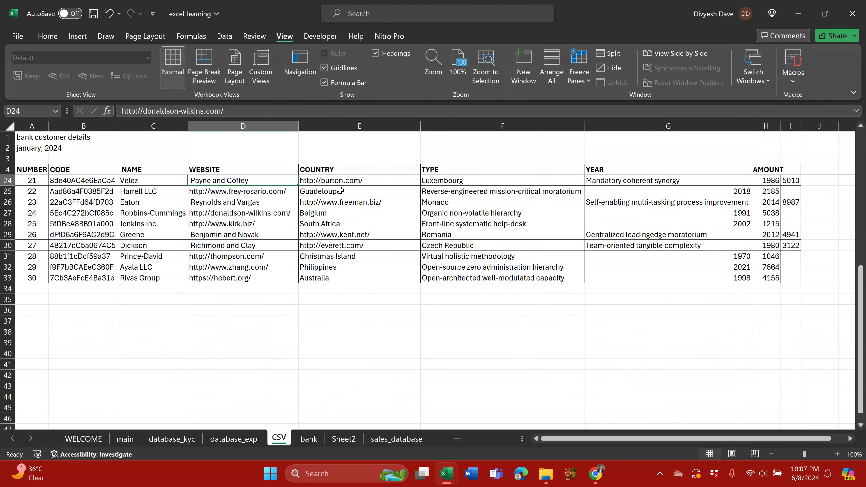
pyautogui.press('Down')
pyautogui.press('Down')
pyautogui.press('Down')
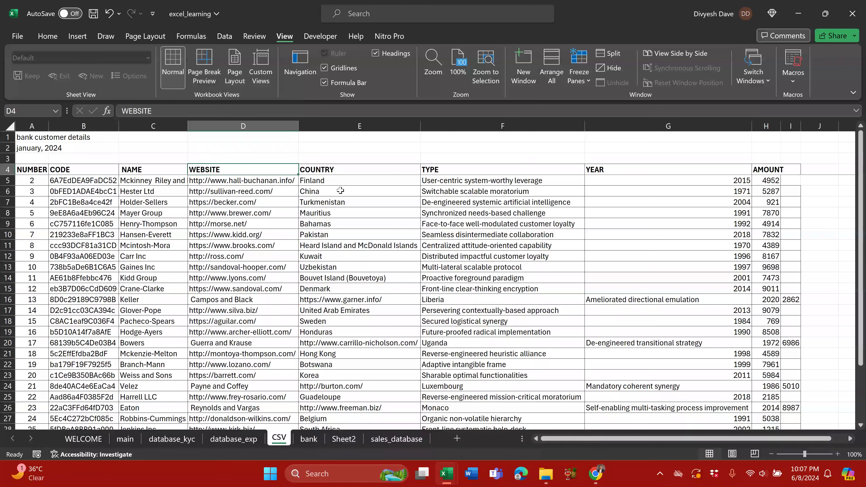
pyautogui.press('Down')
pyautogui.press('Down')
pyautogui.press('Down')
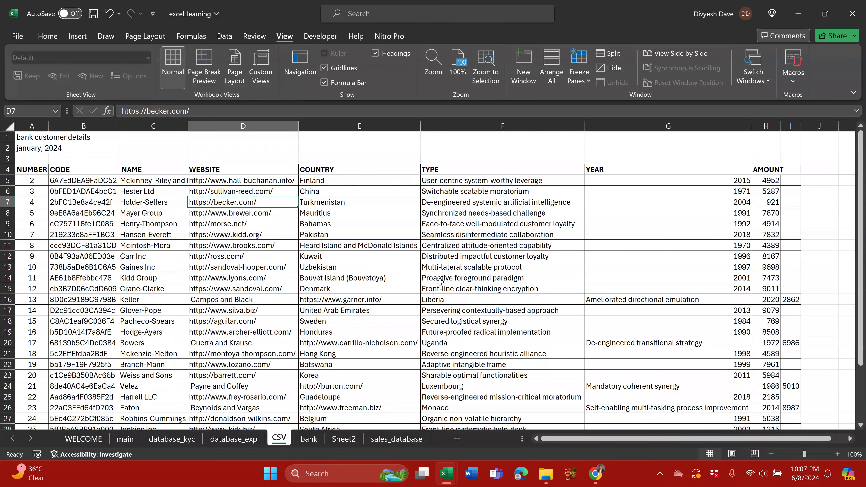
# Insert an empty helper column C directly before the NAME column.
pyautogui.doubleClick(224, 299)
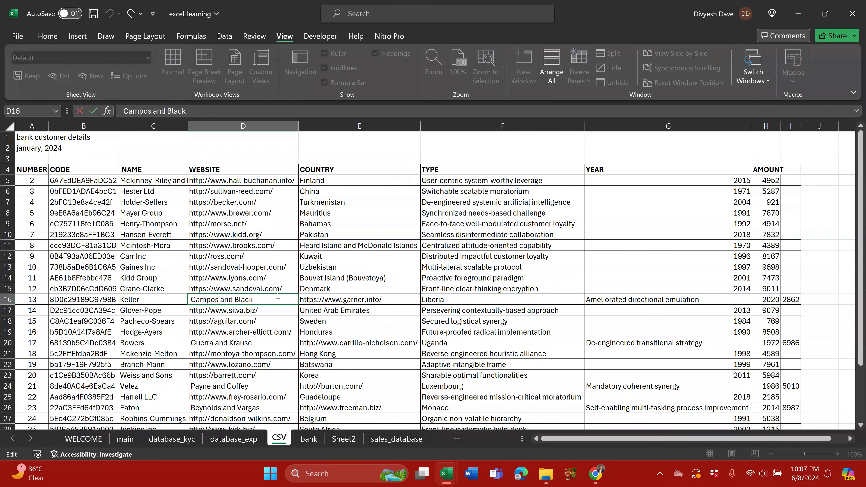
pyautogui.press('Escape')
pyautogui.press('Left')
pyautogui.hotkey('ctrl', 'space')
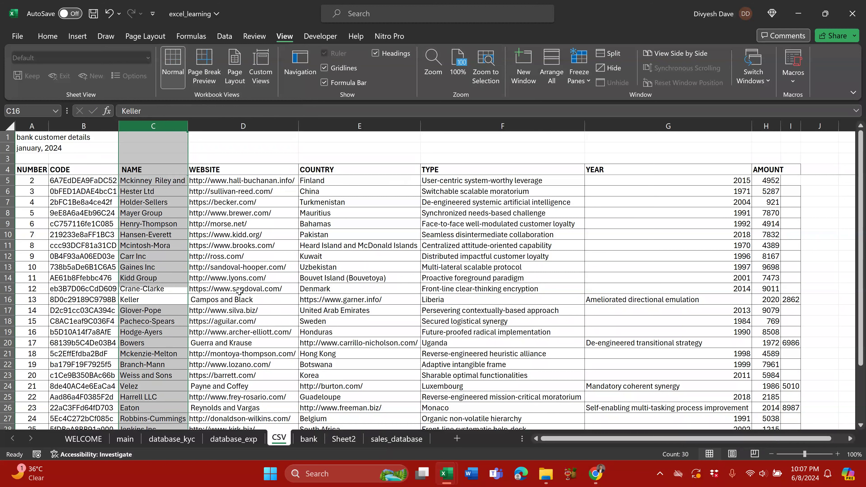
pyautogui.hotkey('ctrl', 'shift', '+')
# Enter the formula =D16&E16 in C16 to join the two parts of the name.
pyautogui.press('Down')
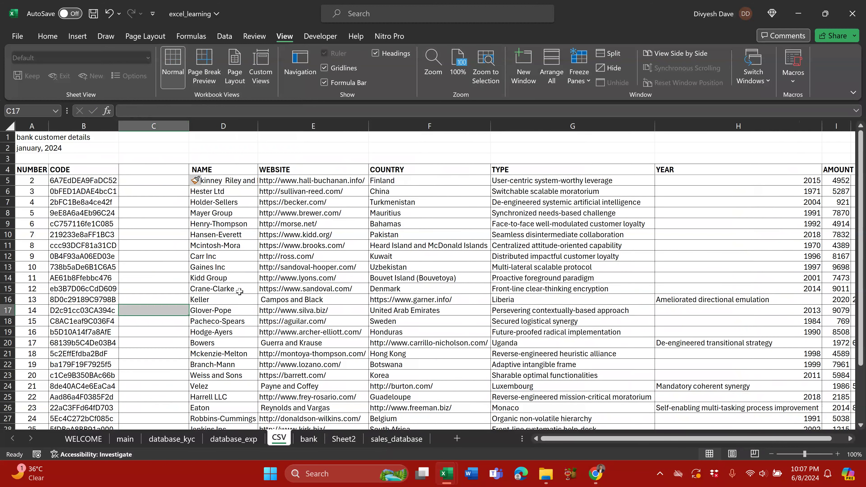
pyautogui.press('Up')
pyautogui.write('=')
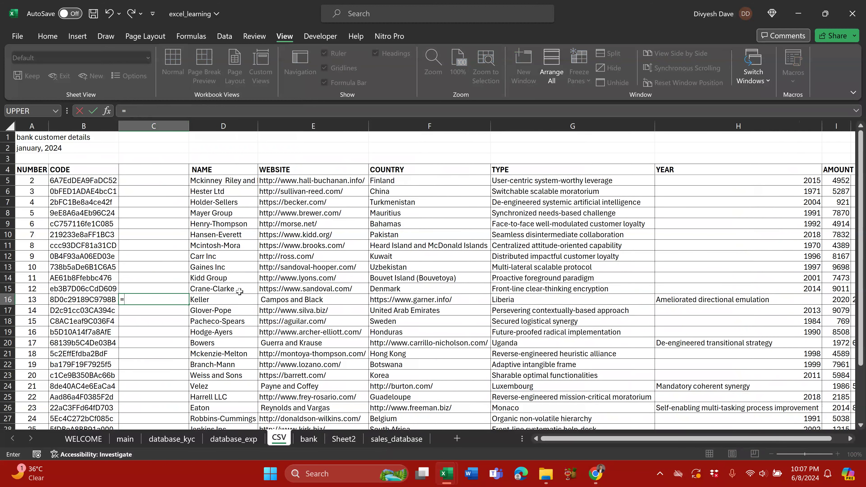
pyautogui.press('Right')
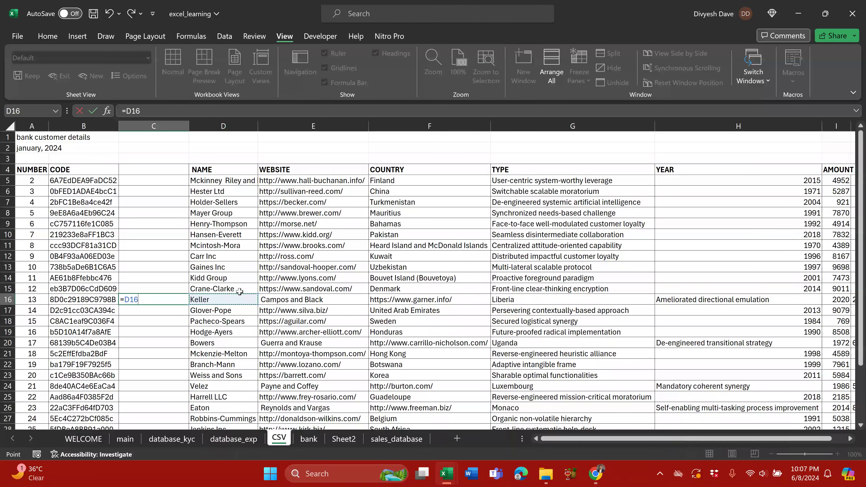
pyautogui.write('&')
pyautogui.press('Right')
pyautogui.press('Right')
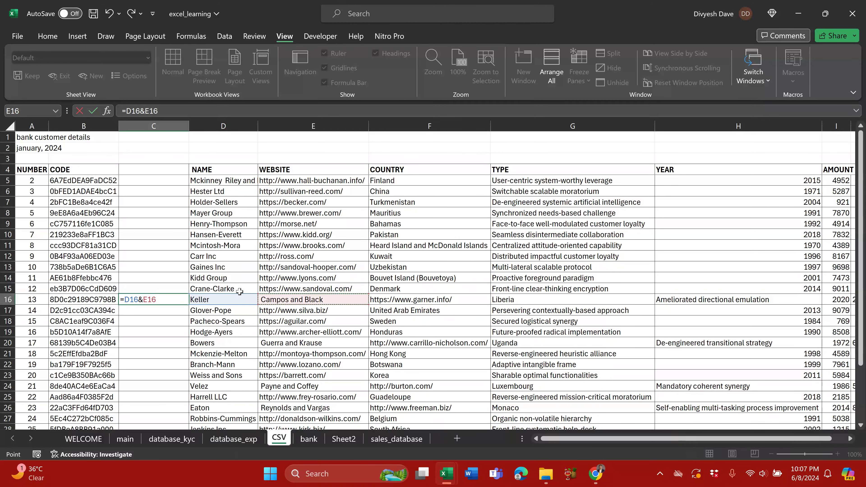
pyautogui.press('Return')
# Copy the joined name in C16 and paste it into D16 as values only.
pyautogui.press('Up')
pyautogui.hotkey('ctrl', 'c')
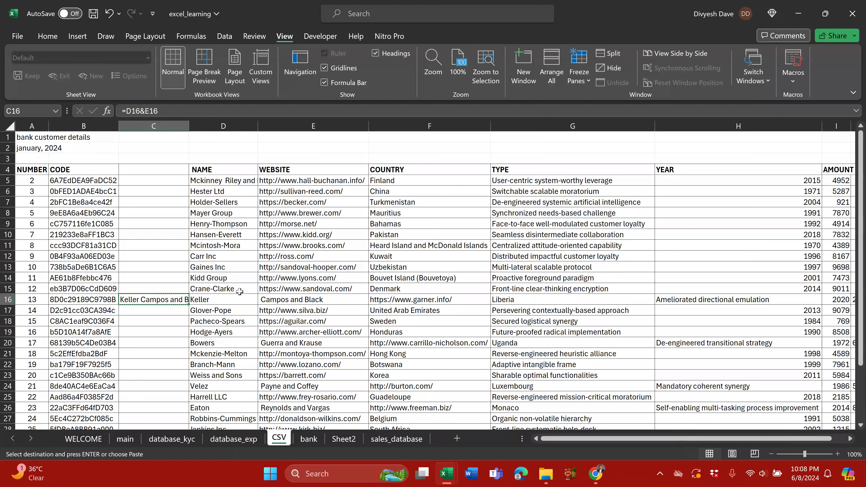
pyautogui.click(241, 296)
pyautogui.hotkey('ctrl', 'alt', 'v')
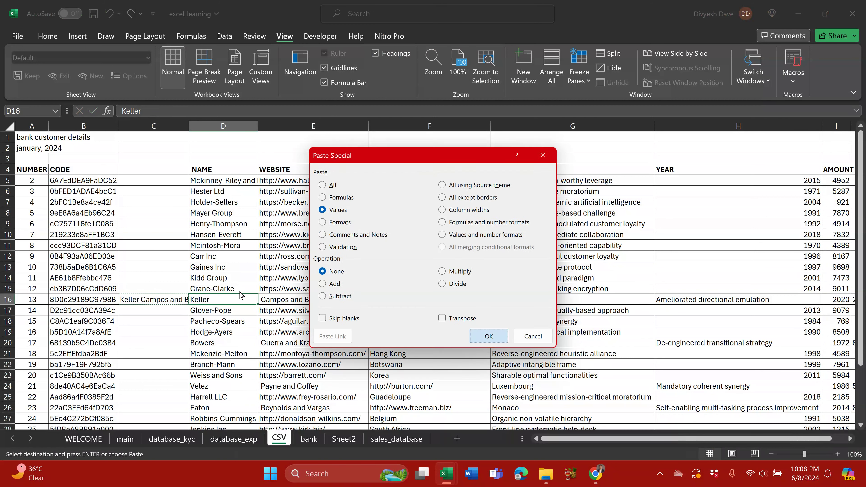
pyautogui.press('Return')
# Move row 16's values in F16:J16 one column back so they start in E16, replacing the stray name part.
pyautogui.press('Right')
pyautogui.hotkey('shift', 'Right')
pyautogui.hotkey('shift', 'Right')
pyautogui.hotkey('shift', 'Right')
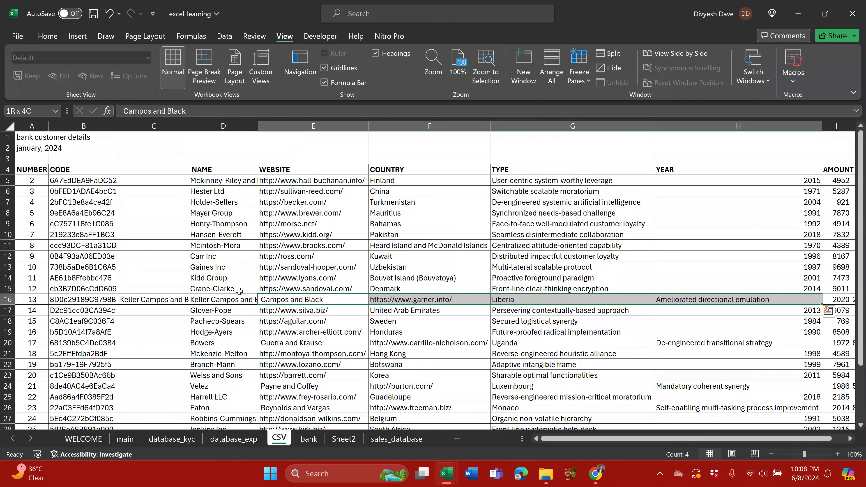
pyautogui.press('Right')
pyautogui.hotkey('shift', 'Right')
pyautogui.hotkey('shift', 'Right')
pyautogui.hotkey('shift', 'Right')
pyautogui.hotkey('shift', 'Right')
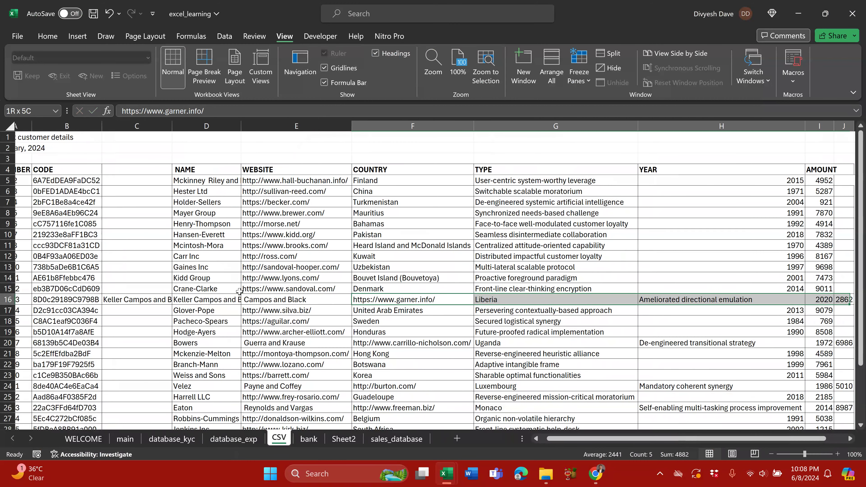
pyautogui.hotkey('ctrl', 'x')
pyautogui.press('Left')
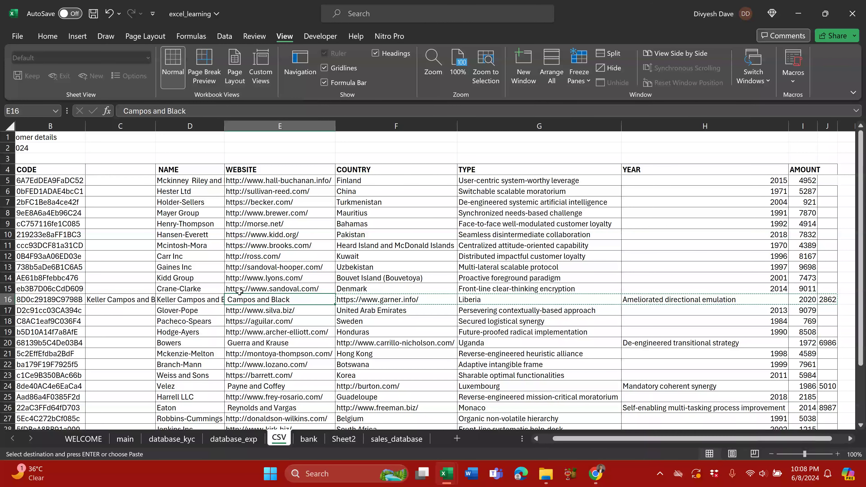
pyautogui.press('Return')
# Clear the joining formula from C16 and delete the empty helper column C.
pyautogui.press('Left')
pyautogui.press('Left')
pyautogui.press('Delete')
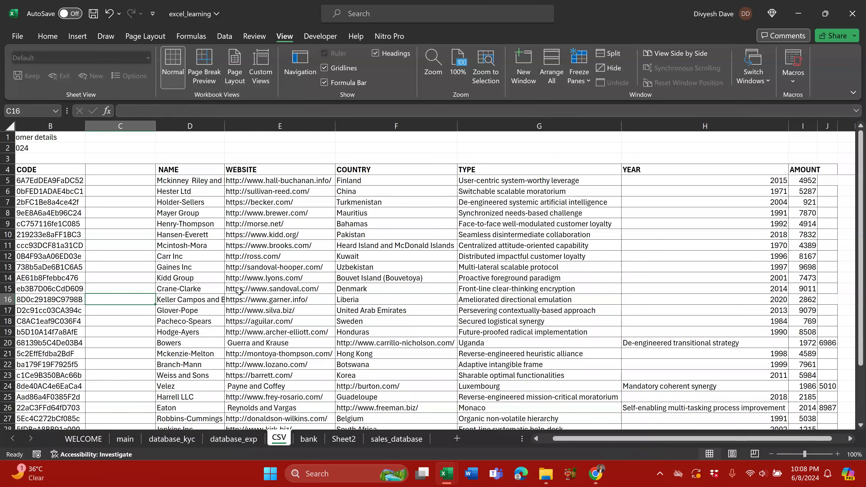
pyautogui.hotkey('ctrl', 'space')
pyautogui.write('-')
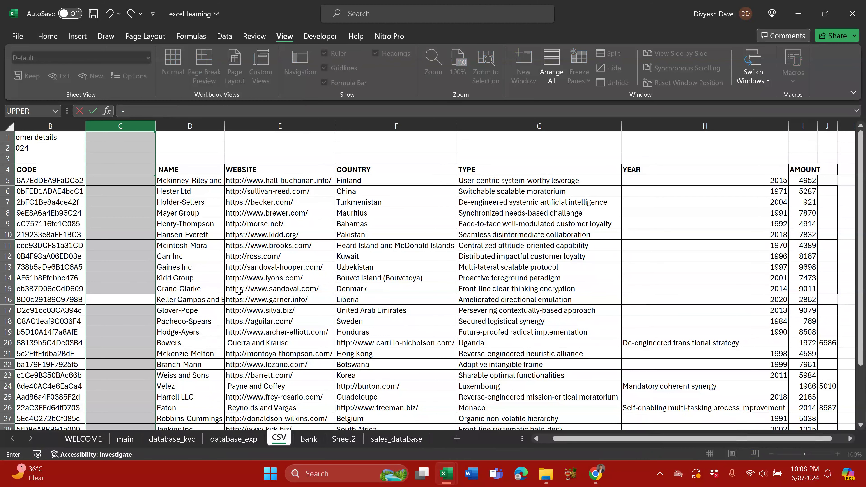
pyautogui.press('Escape')
pyautogui.hotkey('ctrl', '-')
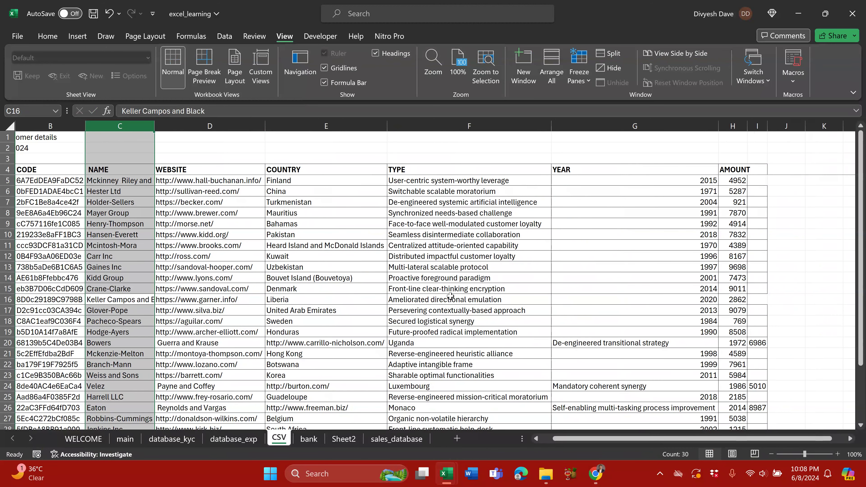
# Move the stray name part from D20 to the end of the name in C20, leaving D20 empty.
pyautogui.scroll(-1, 451, 296)
pyautogui.click(229, 309)
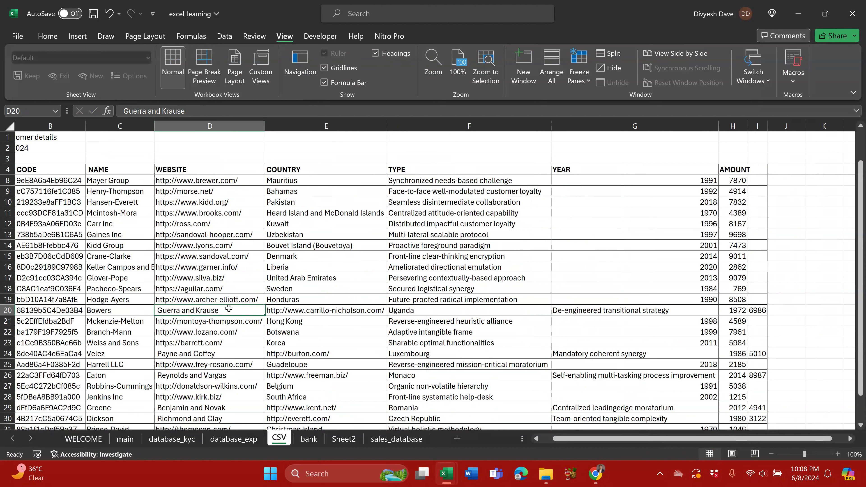
pyautogui.doubleClick(239, 308)
pyautogui.hotkey('ctrl', 'x')
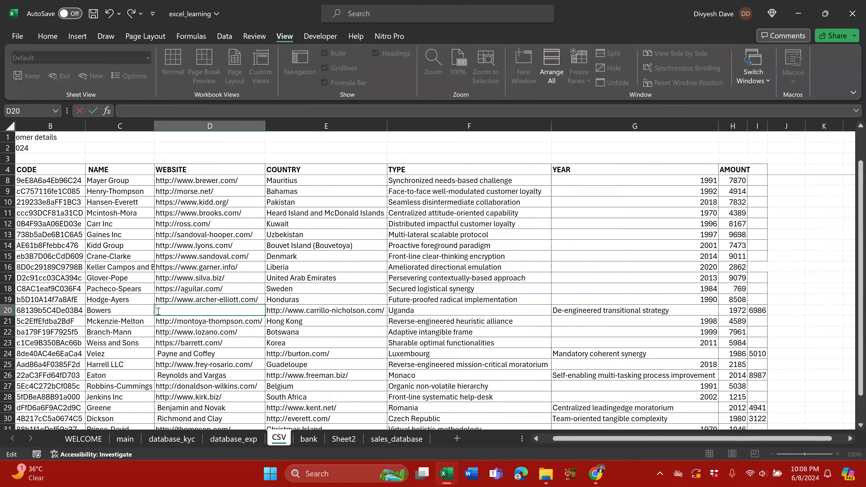
pyautogui.click(149, 310)
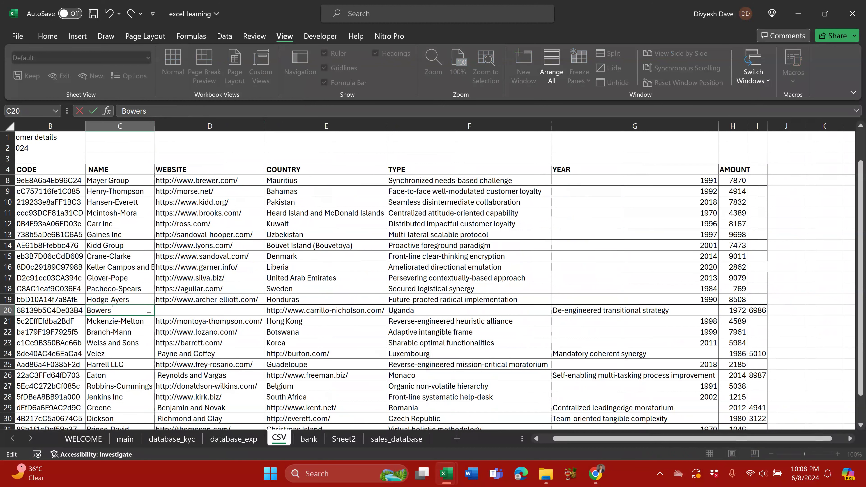
pyautogui.hotkey('ctrl', 'v')
pyautogui.press('Tab')
# Move row 20's values in E20:I20 one column back to start in D20, and save the workbook.
pyautogui.moveTo(273, 311); pyautogui.dragTo(756, 309)
pyautogui.hotkey('ctrl', 'x')
pyautogui.press('Left')
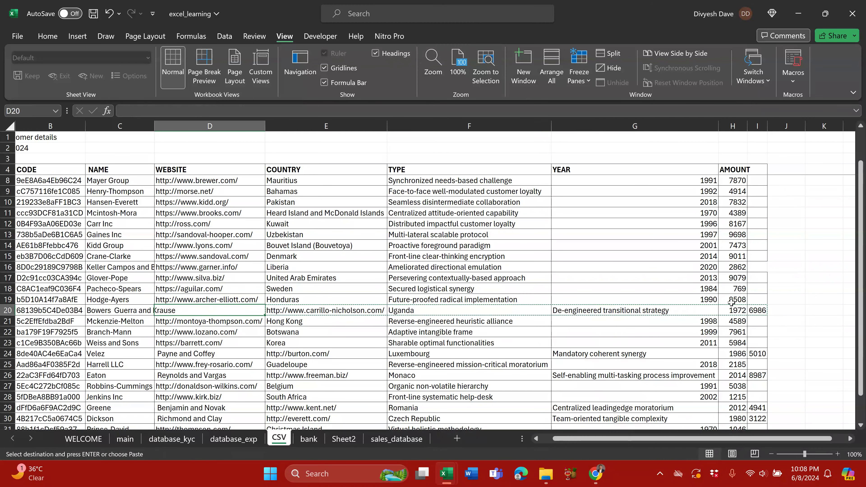
pyautogui.hotkey('ctrl', 'v')
pyautogui.hotkey('ctrl', 's')
# Move the stray name part from D24 to the end of the name in C24, leaving D24 empty.
pyautogui.scroll(-1, 703, 307)
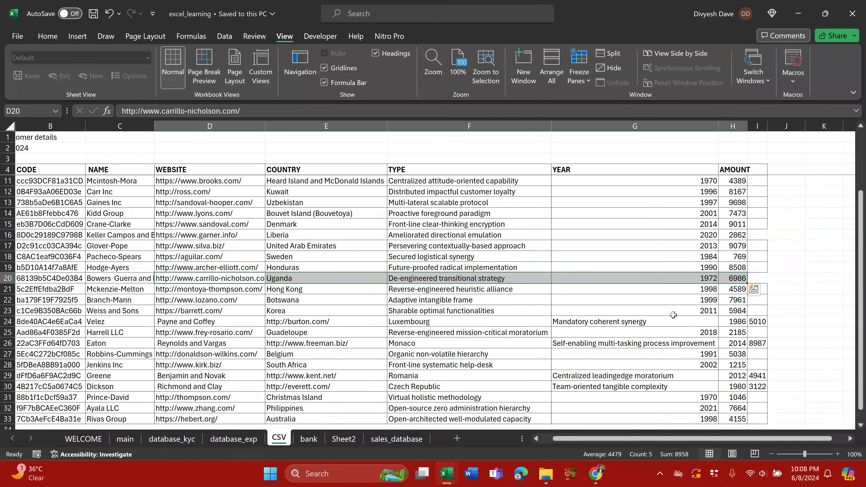
pyautogui.click(679, 321)
pyautogui.press('Left')
pyautogui.press('Left')
pyautogui.press('Left')
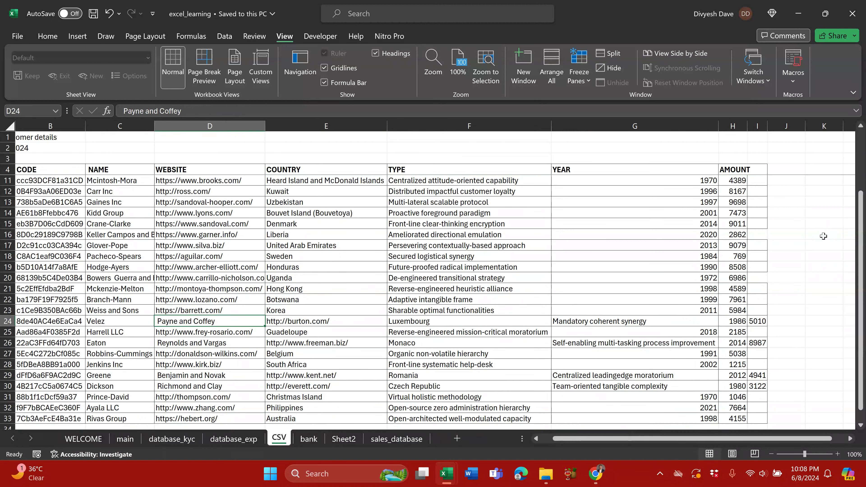
pyautogui.press('F2')
pyautogui.hotkey('shift', 'Home')
pyautogui.hotkey('ctrl', 'x')
pyautogui.press('Return')
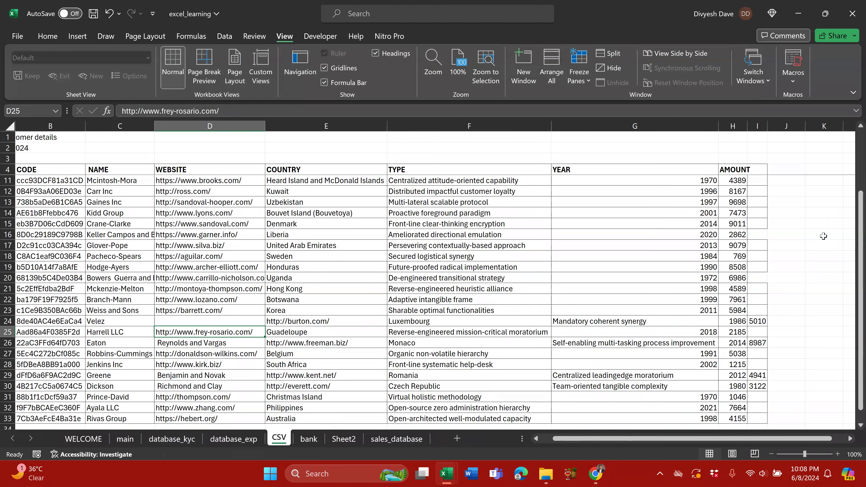
pyautogui.press('Up')
pyautogui.press('Left')
pyautogui.press('F2')
pyautogui.hotkey('ctrl', 'v')
pyautogui.press('Return')
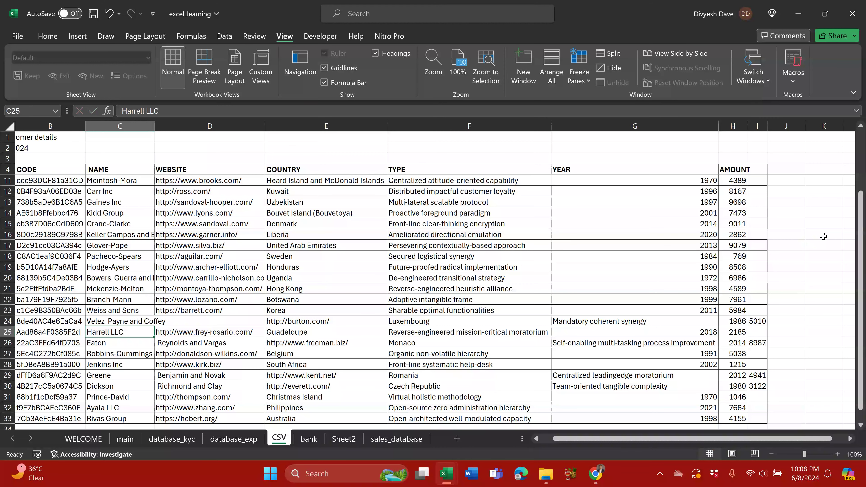
# Move row 24's values in E24:I24 one column back so the web address starts in D24.
pyautogui.press('Up')
pyautogui.press('Right')
pyautogui.press('Right')
pyautogui.press('Right')
pyautogui.press('Left')
pyautogui.hotkey('shift', 'Right')
pyautogui.hotkey('shift', 'Right')
pyautogui.hotkey('shift', 'Right')
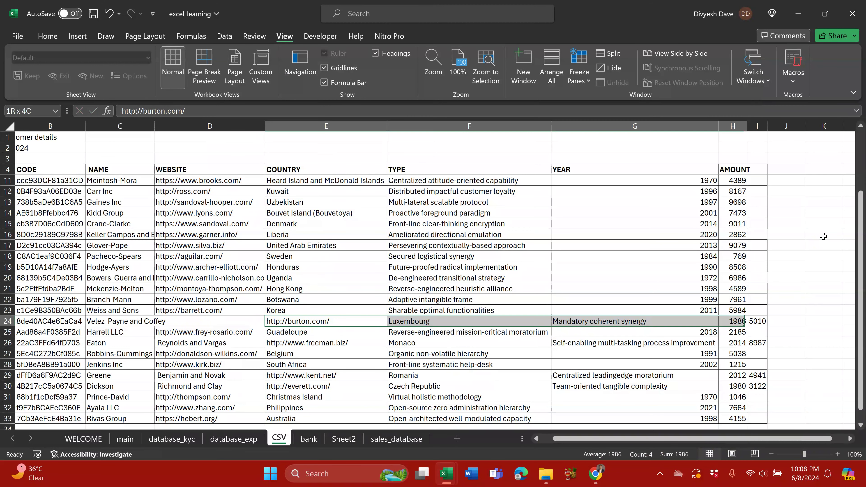
pyautogui.hotkey('shift', 'Right')
pyautogui.hotkey('ctrl', 'x')
pyautogui.press('Left')
pyautogui.hotkey('ctrl', 'v')
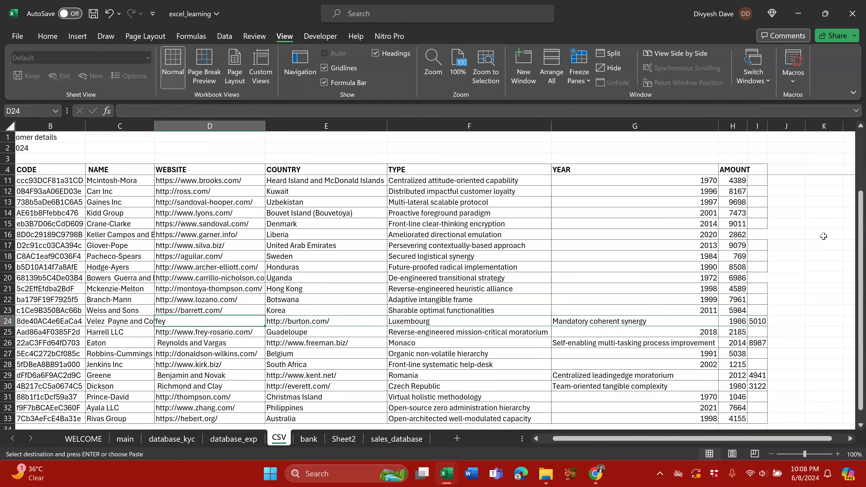
# Move the stray name part from D26 to the end of the name in C26, leaving D26 empty.
pyautogui.press('Down')
pyautogui.press('Down')
pyautogui.press('F2')
pyautogui.hotkey('shift', 'Home')
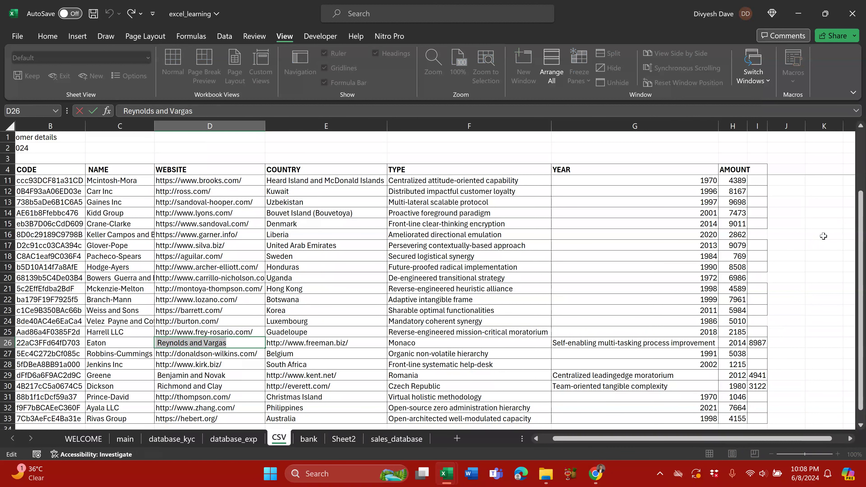
pyautogui.hotkey('ctrl', 'x')
pyautogui.press('Return')
pyautogui.press('Up')
pyautogui.press('Left')
pyautogui.press('F2')
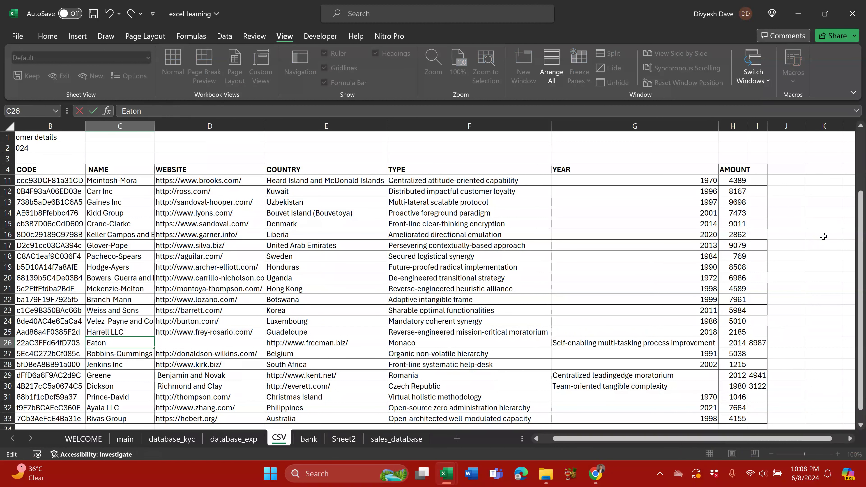
pyautogui.hotkey('ctrl', 'v')
pyautogui.press('Tab')
# Move row 26's values in E26:I26 one column back so the web address starts in D26.
pyautogui.press('Right')
pyautogui.press('Right')
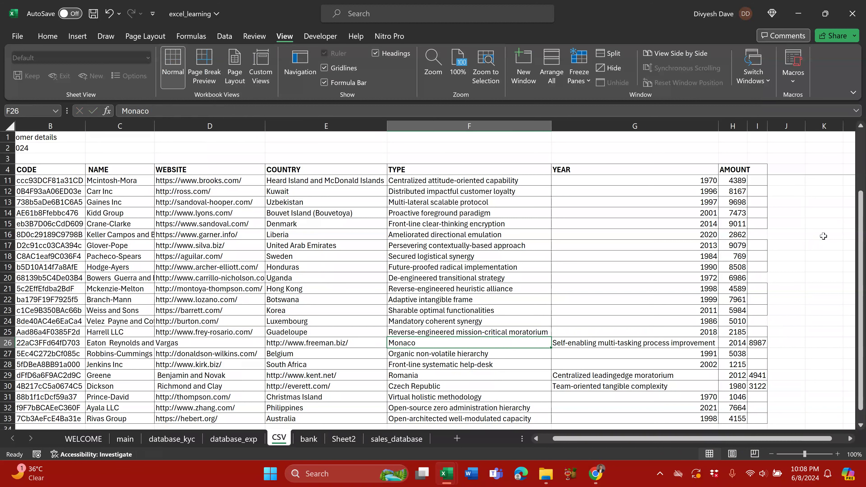
pyautogui.press('Left')
pyautogui.hotkey('shift', 'Right')
pyautogui.hotkey('shift', 'Right')
pyautogui.hotkey('shift', 'Right')
pyautogui.hotkey('ctrl', 'q')
pyautogui.press('Right')
pyautogui.press('Right')
pyautogui.press('Right')
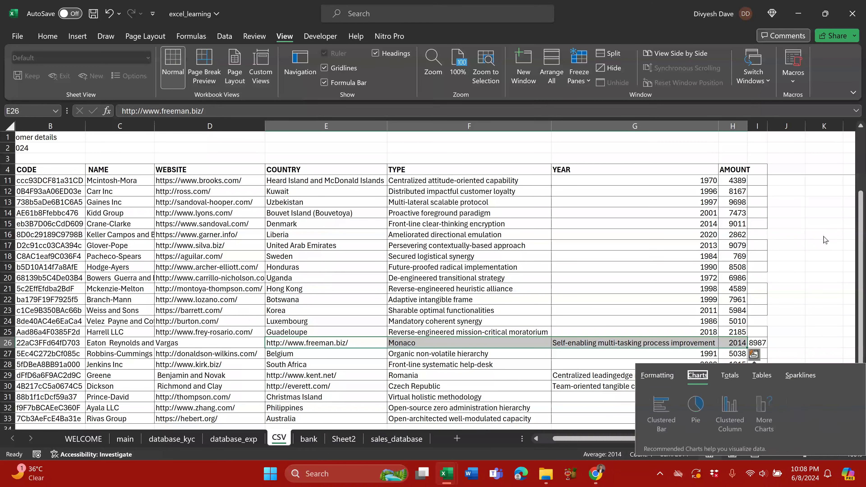
pyautogui.press('Escape')
pyautogui.hotkey('ctrl', 'x')
pyautogui.press('Left')
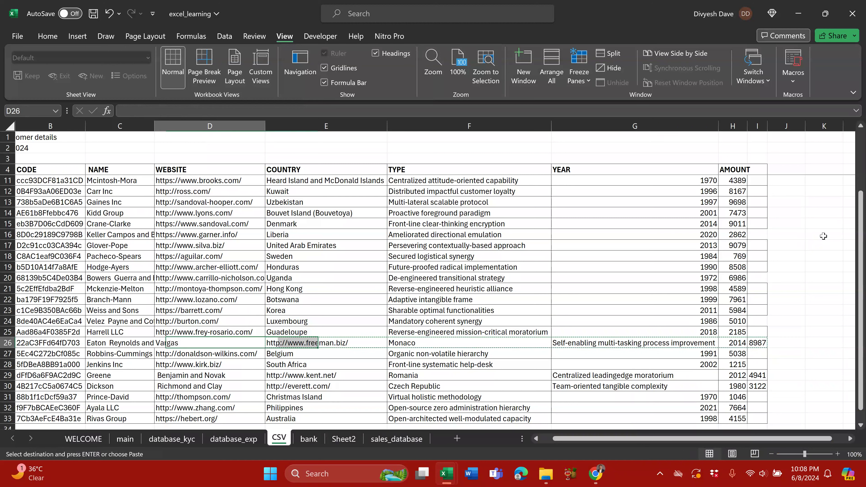
pyautogui.hotkey('ctrl', 'v')
# Move the stray name part from D29 to the end of the name in C29, leaving D29 empty.
pyautogui.press('Down')
pyautogui.press('Down')
pyautogui.press('Down')
pyautogui.press('Down')
pyautogui.press('Up')
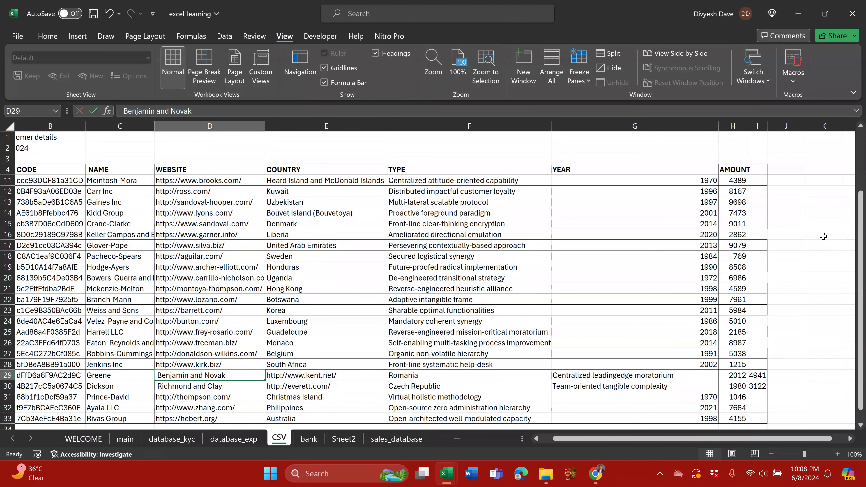
pyautogui.press('F2')
pyautogui.hotkey('shift', 'Home')
pyautogui.hotkey('ctrl', 'x')
pyautogui.hotkey('shift', 'Return')
pyautogui.press('Left')
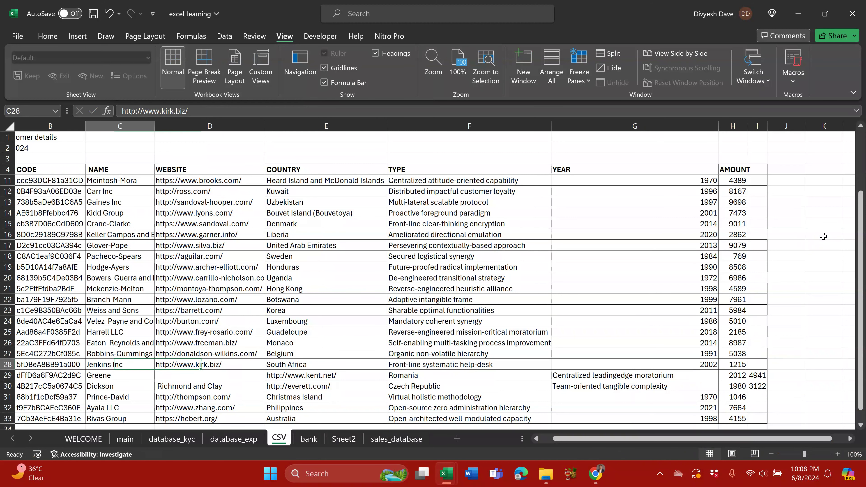
pyautogui.press('Down')
pyautogui.press('F2')
pyautogui.hotkey('ctrl', 'v')
pyautogui.press('Return')
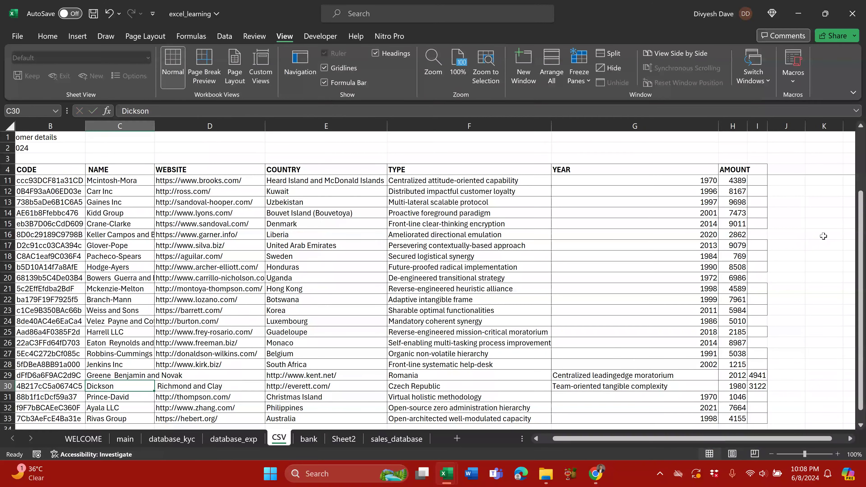
# Move row 29's values in E29:I29 one column back so the web address starts in D29.
pyautogui.press('Up')
pyautogui.press('Right')
pyautogui.press('Right')
pyautogui.hotkey('shift', 'Right')
pyautogui.hotkey('shift', 'Right')
pyautogui.hotkey('shift', 'Right')
pyautogui.hotkey('shift', 'Right')
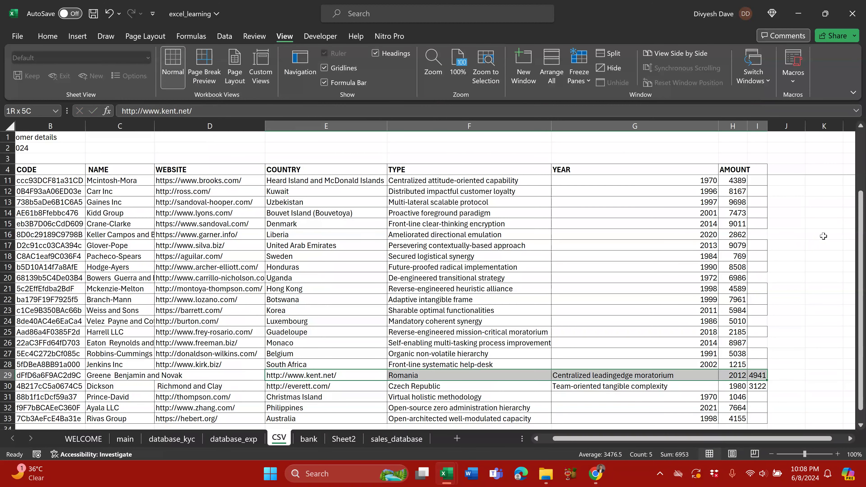
pyautogui.hotkey('ctrl', 'x')
pyautogui.press('Left')
pyautogui.hotkey('ctrl', 'v')
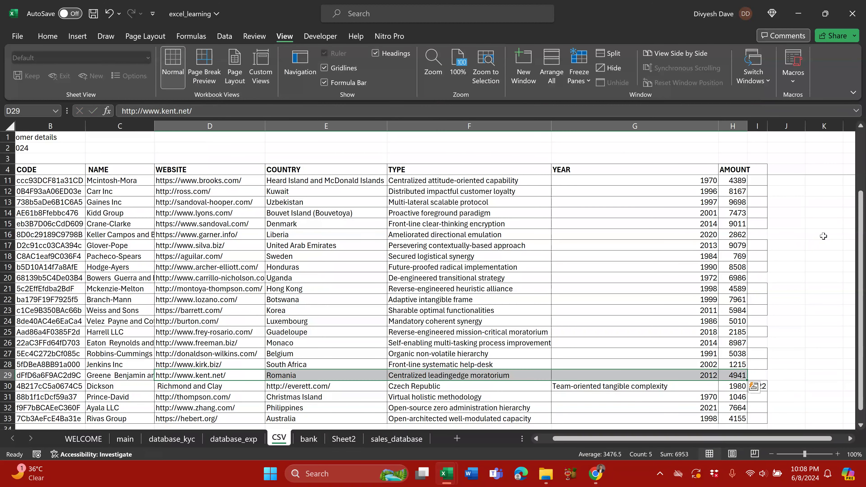
# Move the stray name part from D30 to the end of the name in C30, leaving D30 empty.
pyautogui.press('Down')
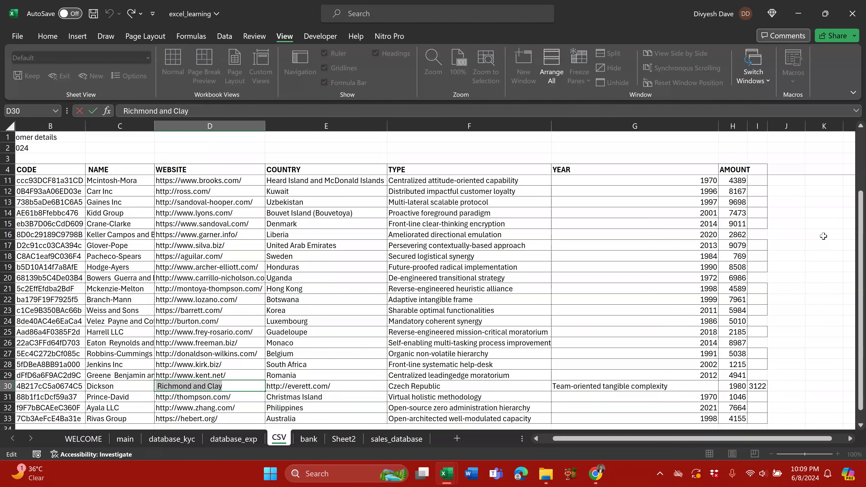
pyautogui.press('Delete')
pyautogui.press('Up')
pyautogui.press('Left')
pyautogui.press('Down')
pyautogui.press('F2')
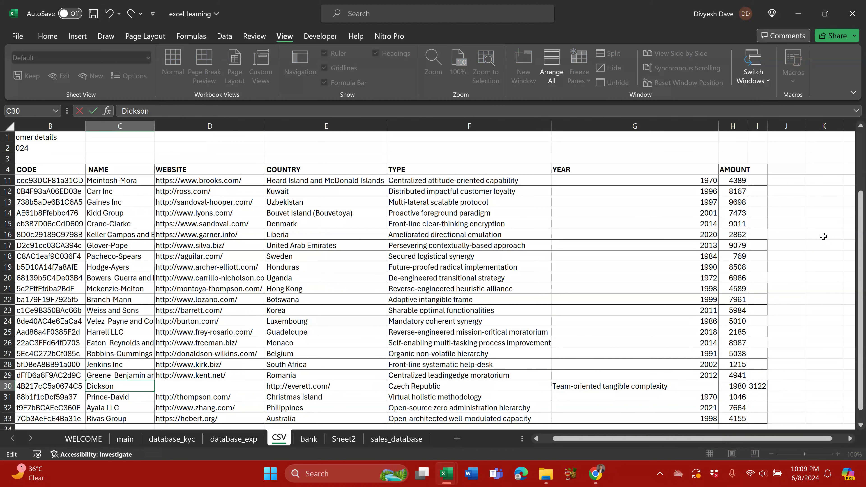
pyautogui.hotkey('ctrl', 'v')
pyautogui.press('Return')
# Move row 30's values in E30:I30 one column back so the web address starts in D30.
pyautogui.press('Right')
pyautogui.hotkey('shift', 'Right')
pyautogui.hotkey('shift', 'Right')
pyautogui.hotkey('shift', 'Right')
pyautogui.hotkey('shift', 'Right')
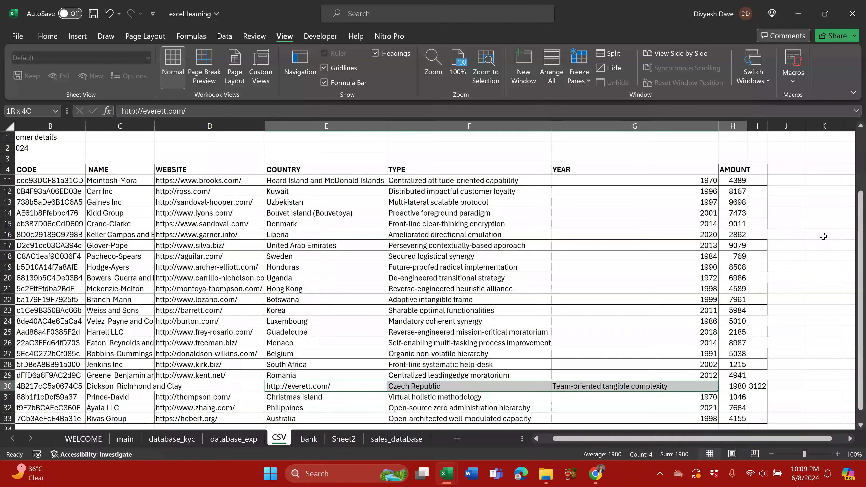
pyautogui.hotkey('ctrl', 'c')
pyautogui.hotkey('ctrl', 'q')
pyautogui.press('Left')
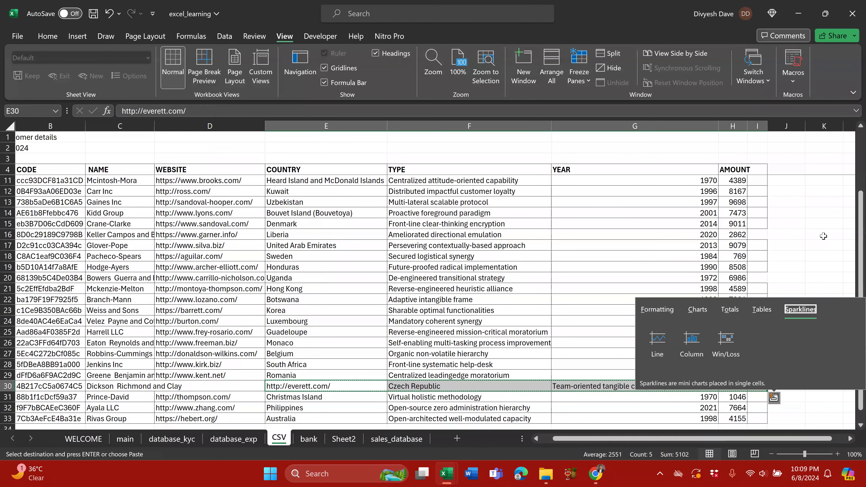
pyautogui.press('Escape')
pyautogui.press('Left')
pyautogui.press('Return')
pyautogui.press('Right')
pyautogui.press('Down')
pyautogui.press('Down')
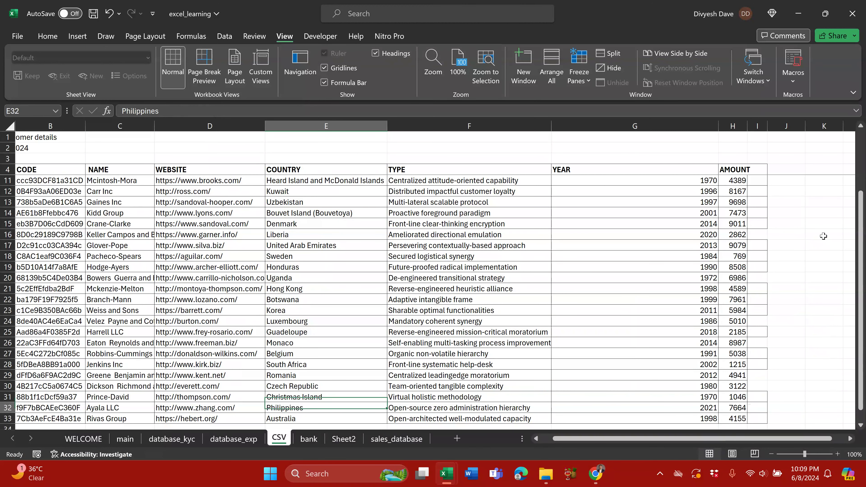
# Fit the width of the YEAR column G to its contents and check the realigned rows.
pyautogui.scroll(-3, 640, 279)
pyautogui.scroll(5, 640, 279)
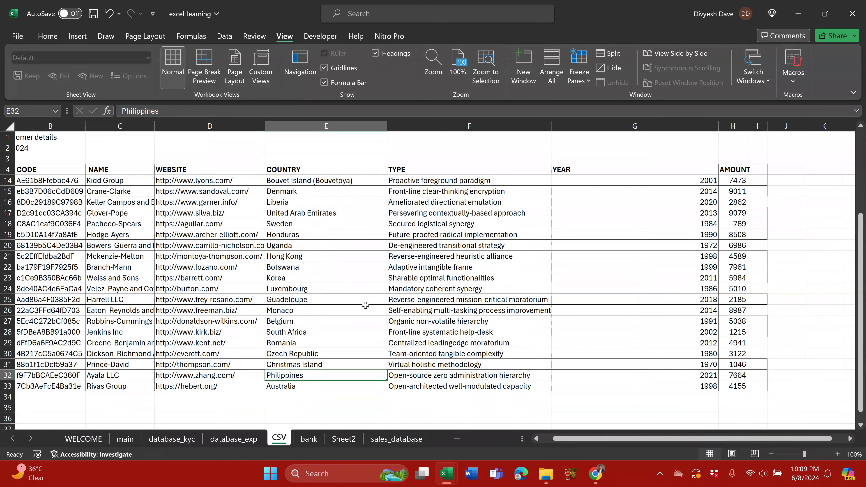
pyautogui.doubleClick(718, 127)
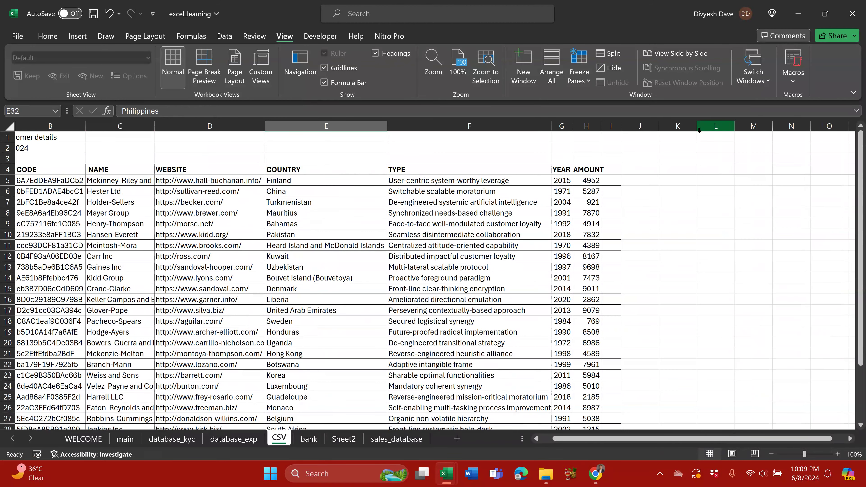
pyautogui.scroll(-4, 266, 209)
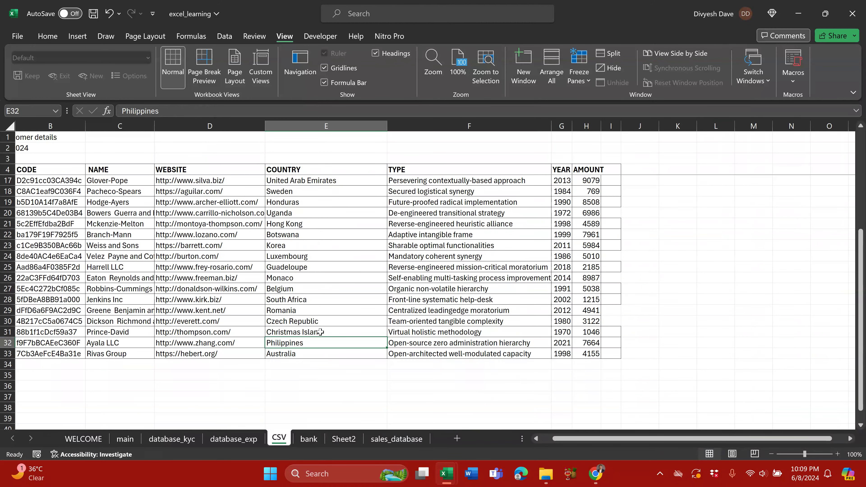
pyautogui.scroll(4, 321, 332)
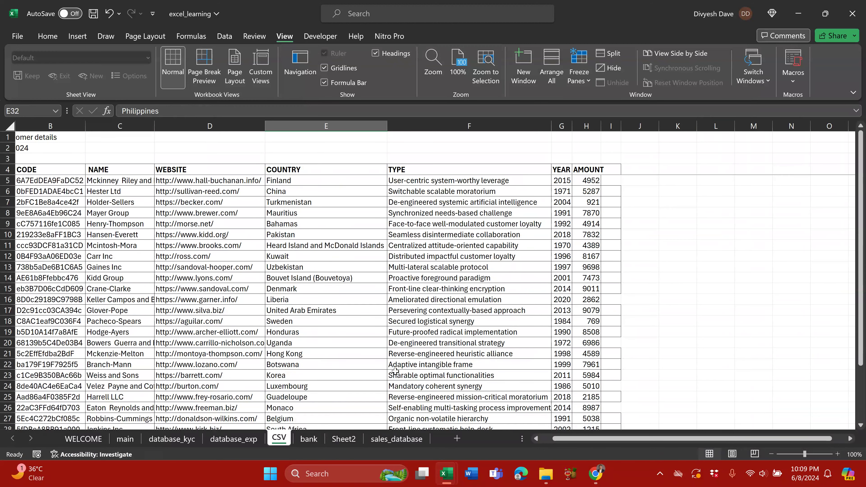
pyautogui.hscroll(-1, 563, 416)
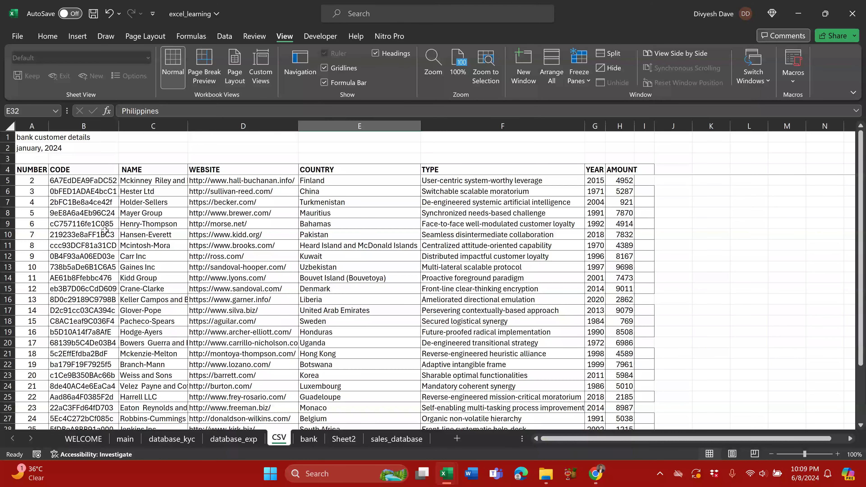
# Apply borders to all cells in A4:H34 of the CSV sheet and save the workbook.
pyautogui.moveTo(37, 170); pyautogui.dragTo(610, 389)
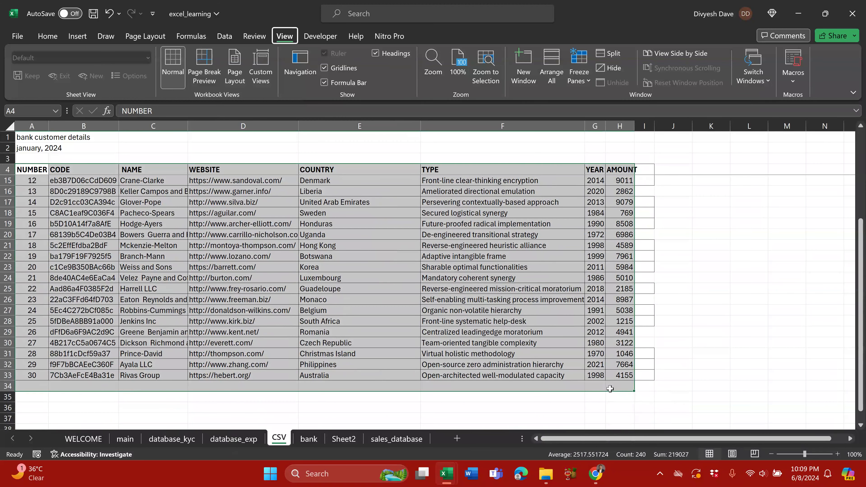
pyautogui.hotkey('alt', 'h')
pyautogui.click(403, 301)
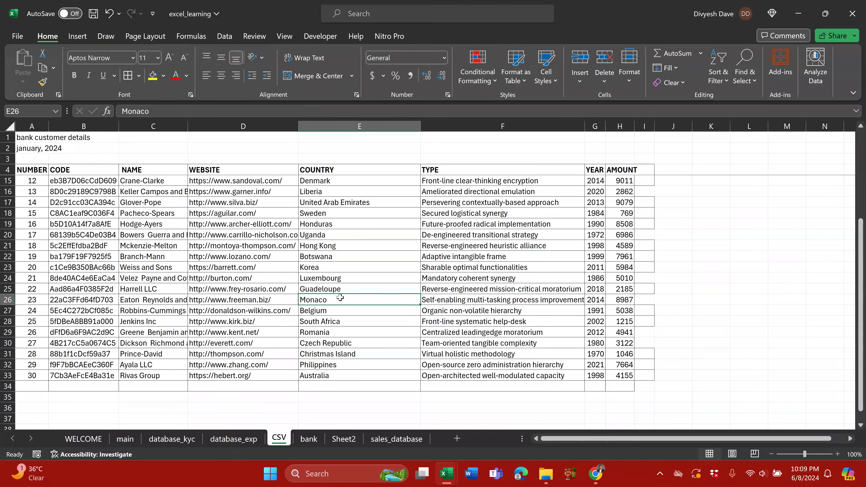
pyautogui.scroll(3, 420, 327)
# Add the note "Go To" in cell B152 of the main sheet.
pyautogui.click(125, 440)
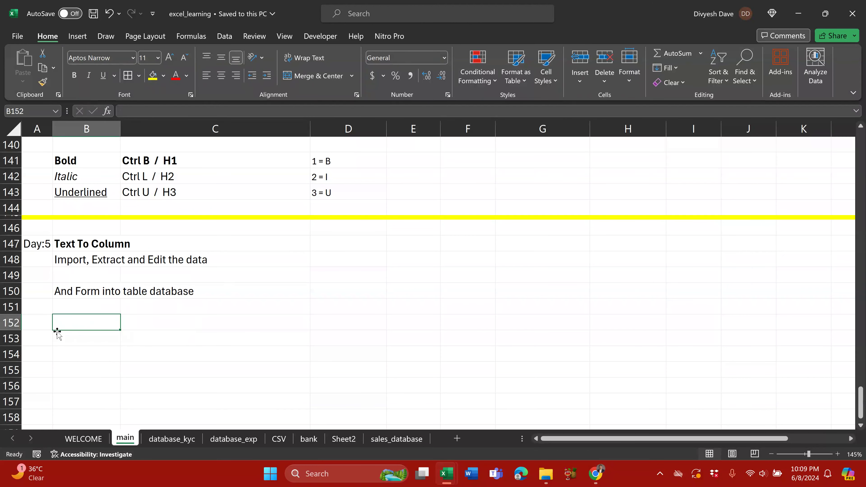
pyautogui.write('Go To')
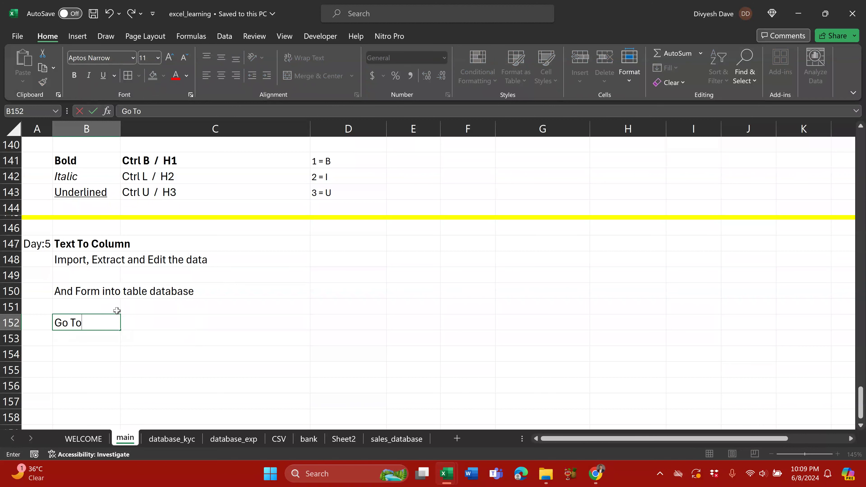
pyautogui.press('Return')
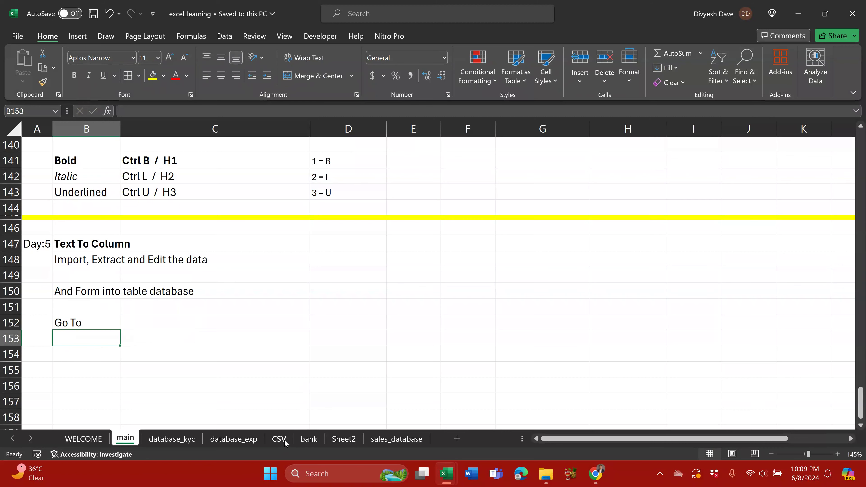
# Look through the bank, Sheet2 and sales_database sheets, and inspect the data ranges of the CSV table.
pyautogui.click(309, 439)
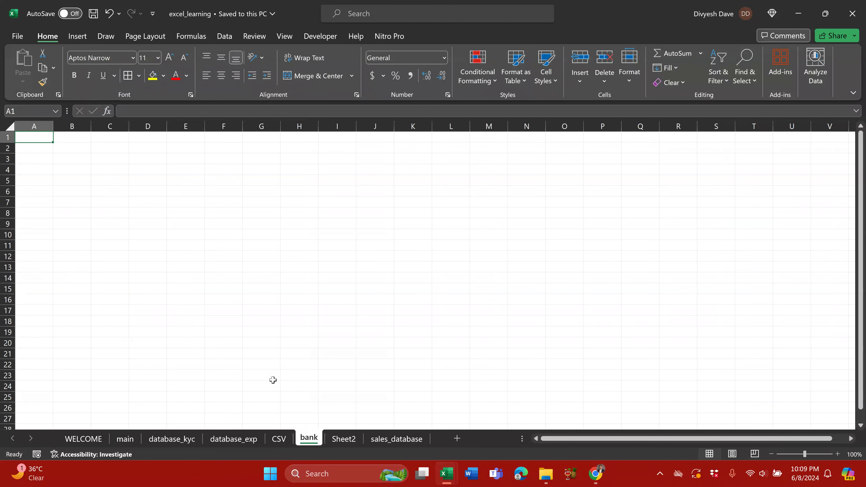
pyautogui.click(343, 441)
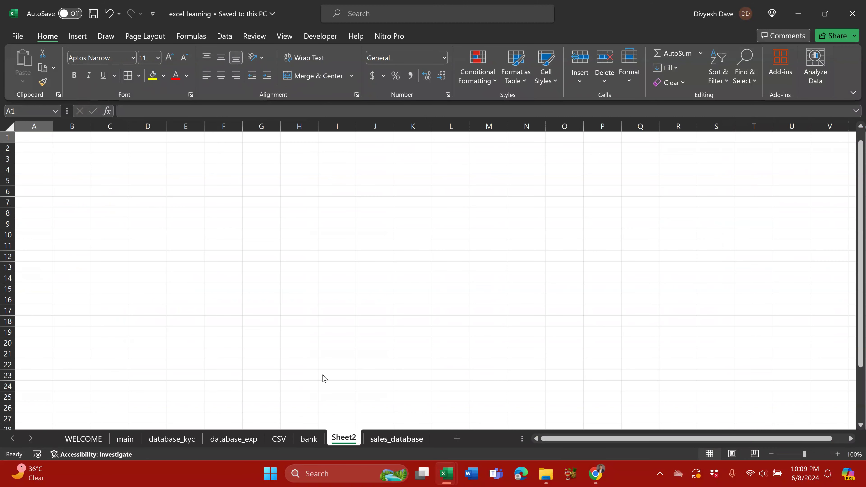
pyautogui.hotkey('ctrl', 'pagedown')
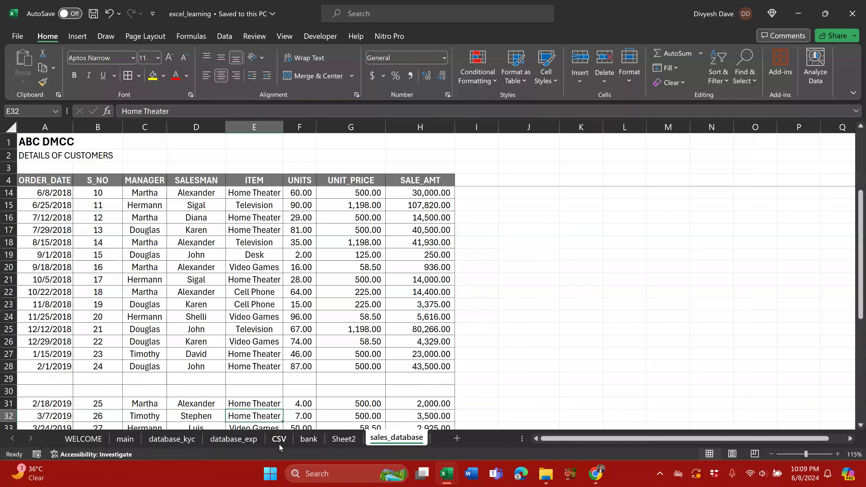
pyautogui.click(279, 439)
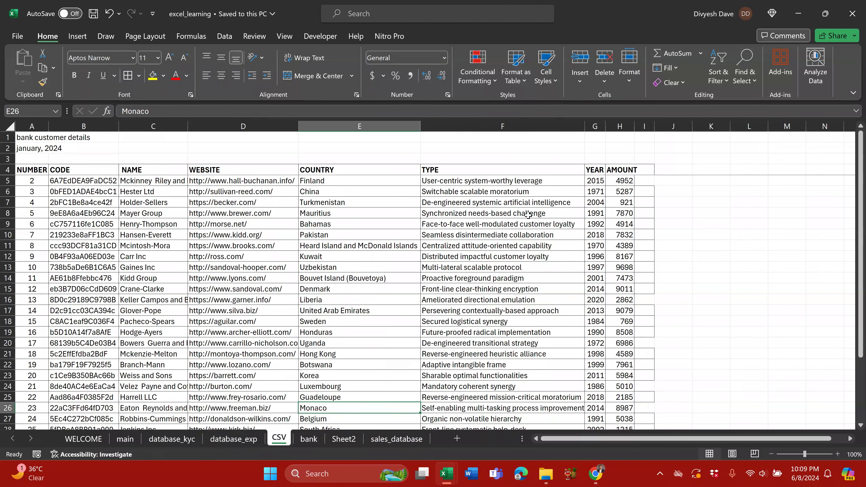
pyautogui.moveTo(116, 193); pyautogui.dragTo(362, 364)
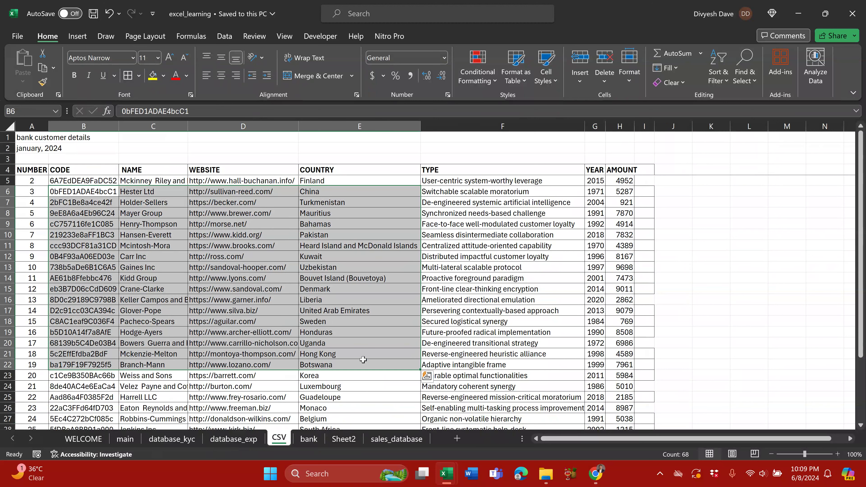
pyautogui.click(596, 184)
pyautogui.hotkey('shift', 'Down')
pyautogui.hotkey('shift', 'Down')
pyautogui.hotkey('shift', 'Down')
pyautogui.hotkey('shift', 'Down')
pyautogui.hotkey('shift', 'Down')
pyautogui.hotkey('shift', 'Down')
pyautogui.hotkey('shift', 'Down')
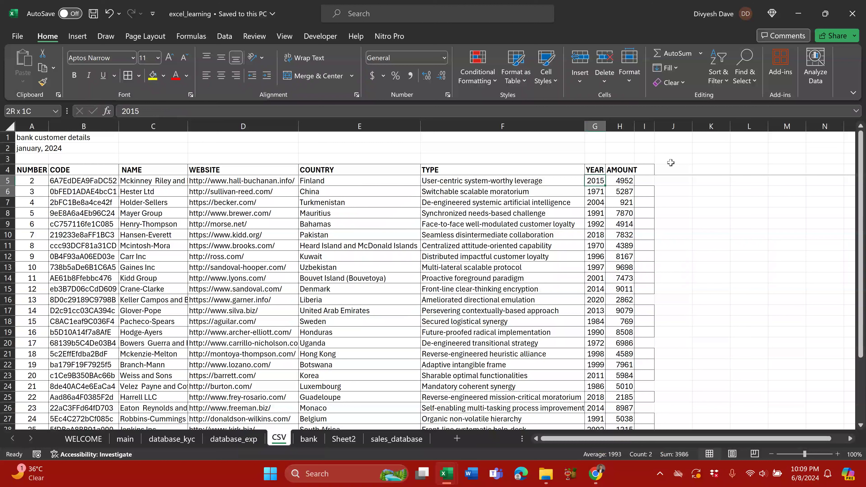
pyautogui.press('Down')
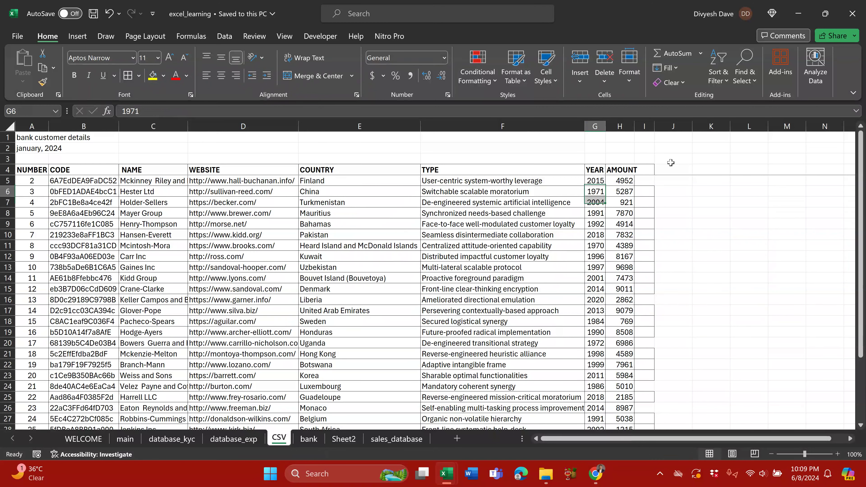
pyautogui.press('Left')
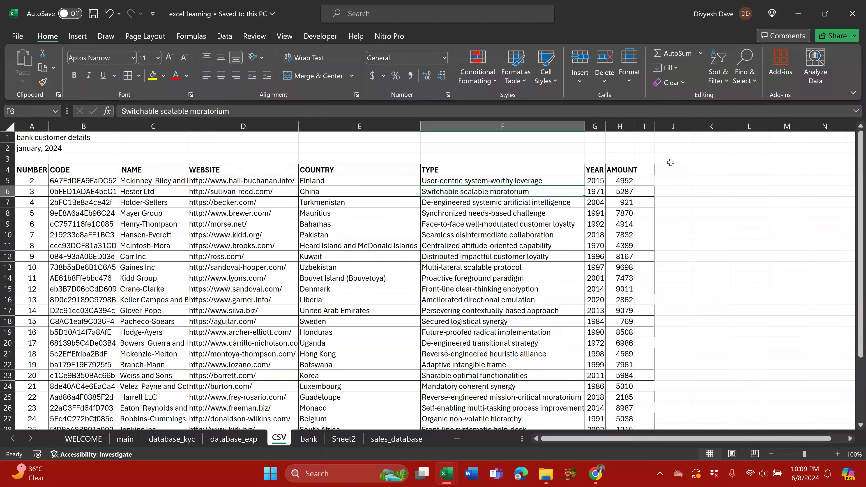
# View the Go To dialog on the CSV sheet, close it, and return to cell B153 of the main sheet.
pyautogui.hotkey('ctrl', 'g')
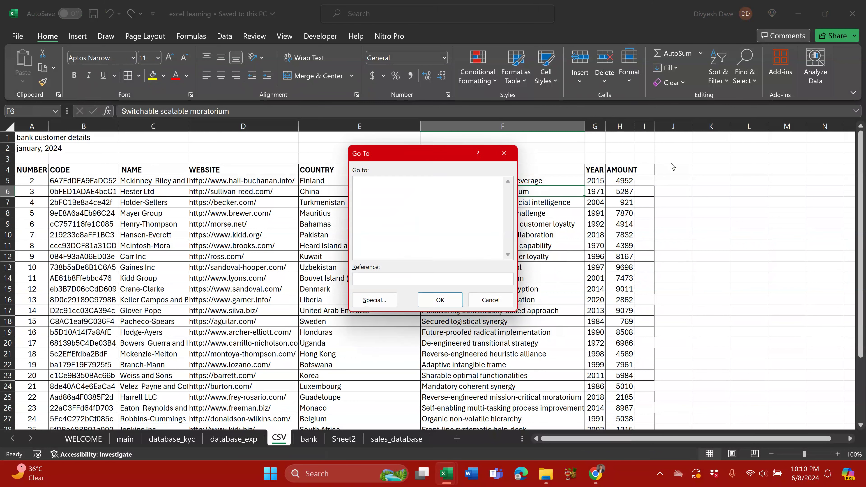
pyautogui.press('Escape')
pyautogui.hotkey('ctrl', 'pageup')
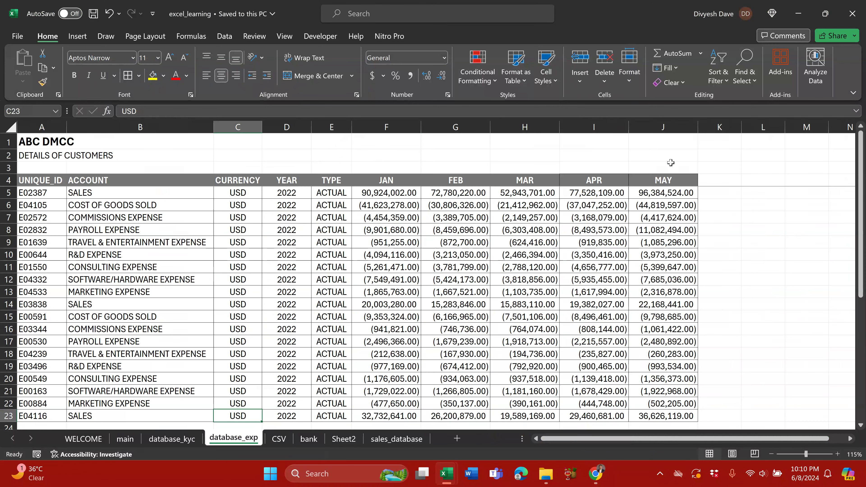
pyautogui.hotkey('ctrl', 'pageup')
pyautogui.hotkey('ctrl', 'pageup')
pyautogui.hotkey('ctrl', 'pageup')
pyautogui.hotkey('ctrl', 'pagedown')
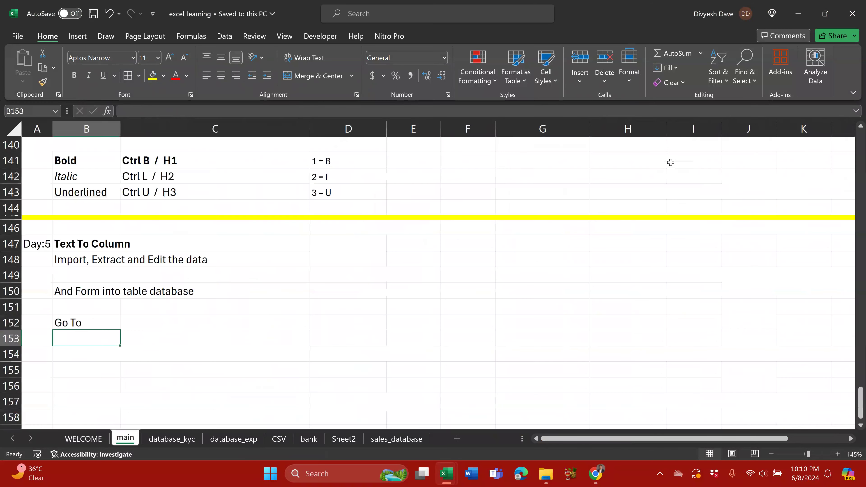
pyautogui.press('Up')
pyautogui.press('Down')
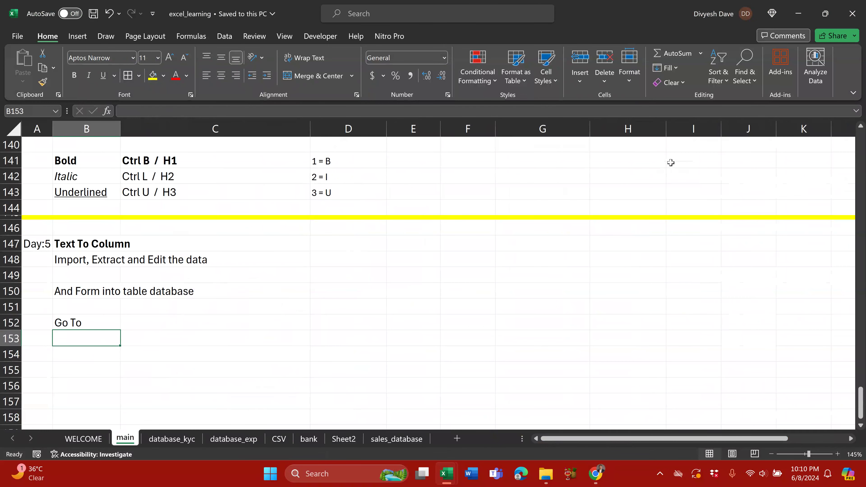
# Add the note "CTRL + G" in cell B153 of the main sheet and open the sales_database sheet.
pyautogui.write('CTRL + G')
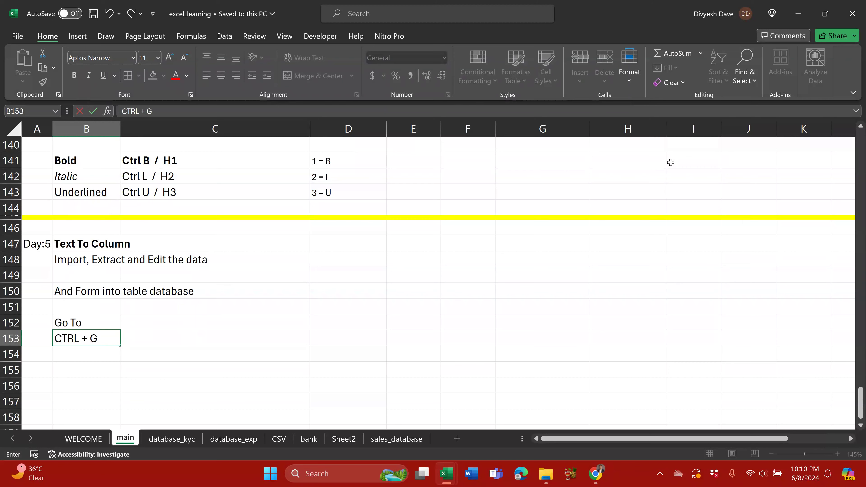
pyautogui.press('Return')
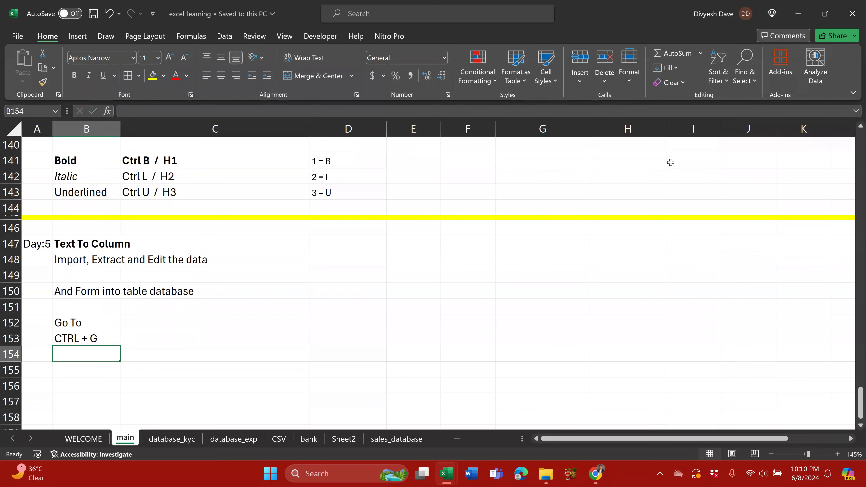
pyautogui.hotkey('ctrl', 'pagedown')
pyautogui.hotkey('ctrl', 'pagedown')
pyautogui.hotkey('ctrl', 'pagedown')
pyautogui.hotkey('ctrl', 'pagedown')
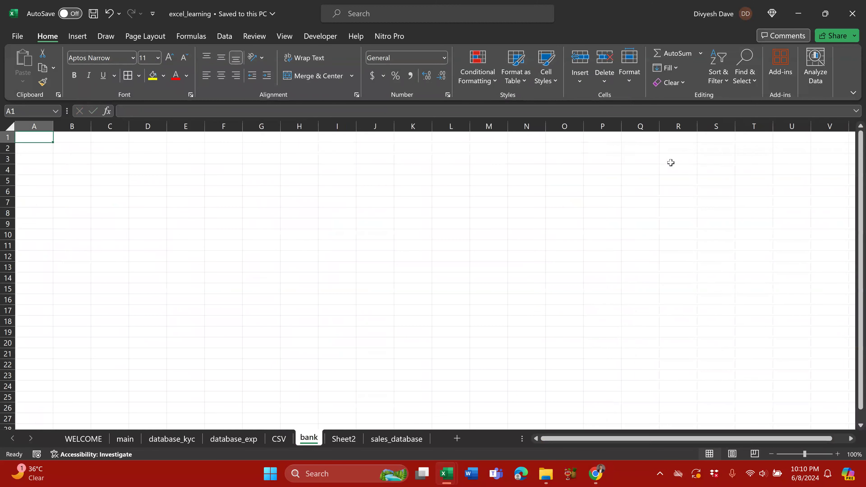
pyautogui.hotkey('ctrl', 'pageup')
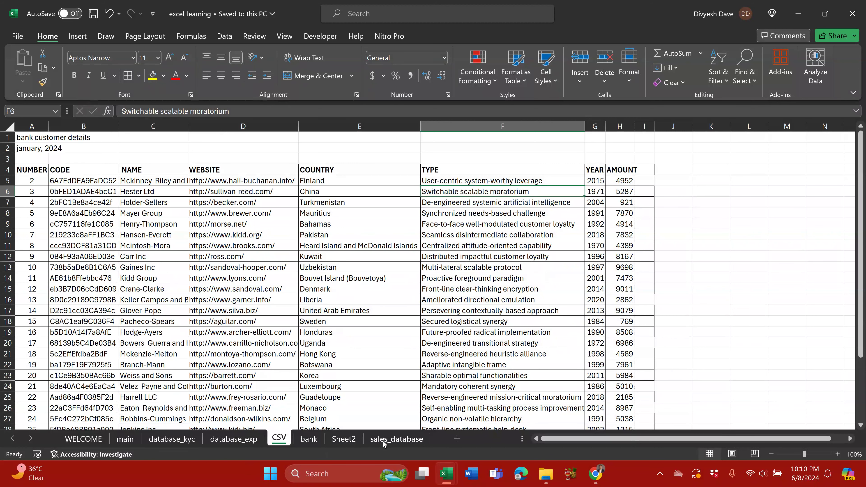
pyautogui.click(396, 439)
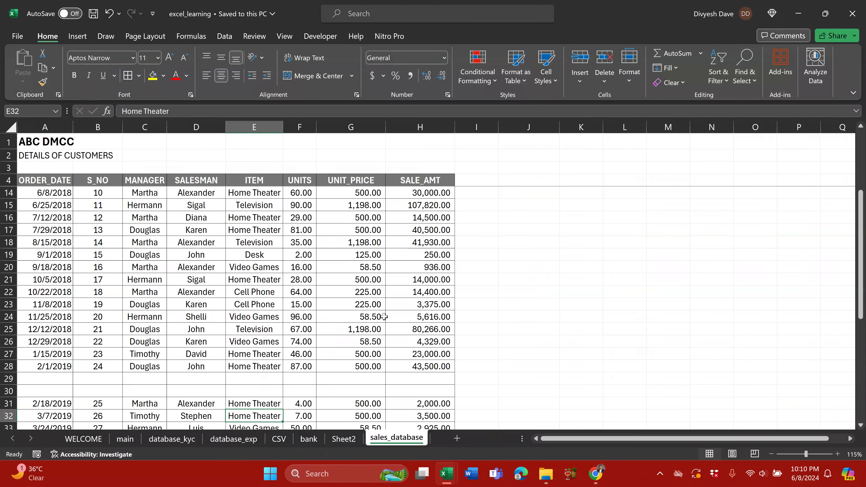
# Highlight separate ranges in the UNIT_PRICE, ITEM, SALE_AMT and S_NO columns, and release the selection at cell D30.
pyautogui.click(357, 193)
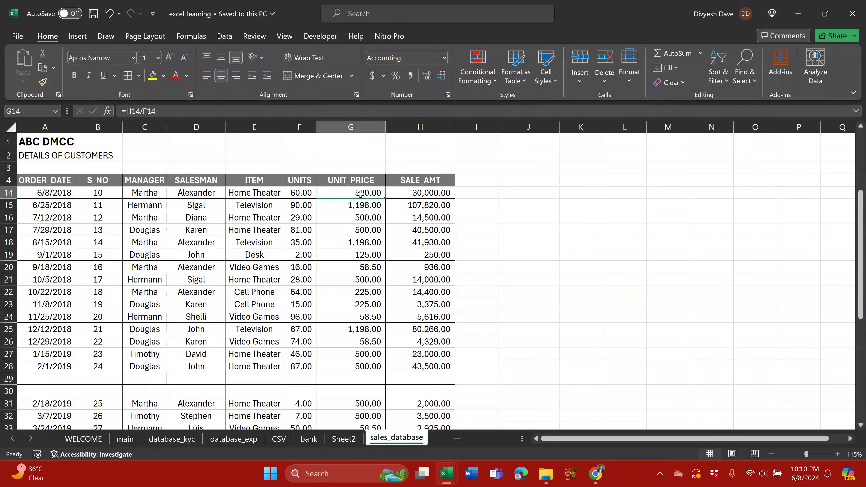
pyautogui.moveTo(360, 193); pyautogui.dragTo(360, 281)
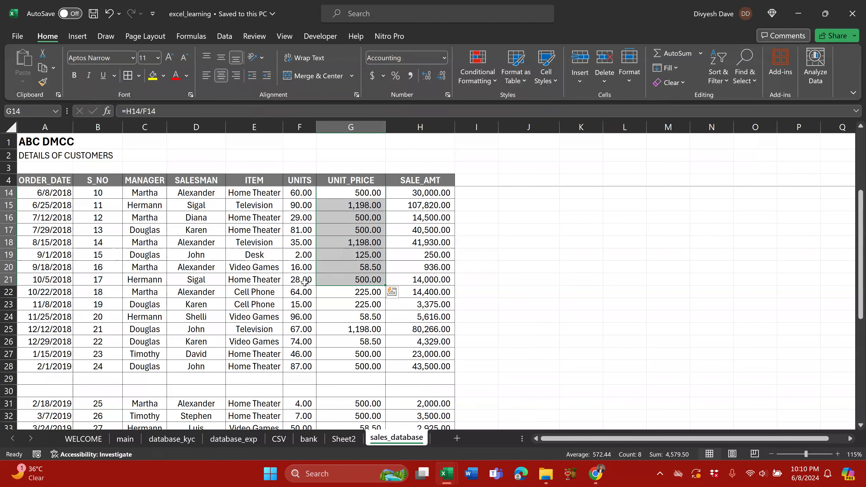
pyautogui.scroll(-2, 305, 283)
pyautogui.moveTo(260, 244); pyautogui.dragTo(259, 281)
pyautogui.moveTo(431, 268); pyautogui.dragTo(409, 333)
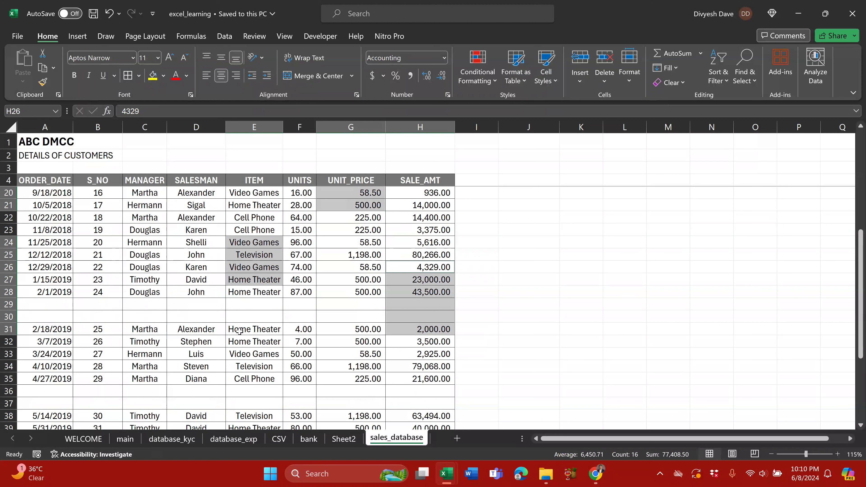
pyautogui.moveTo(113, 232); pyautogui.dragTo(153, 295)
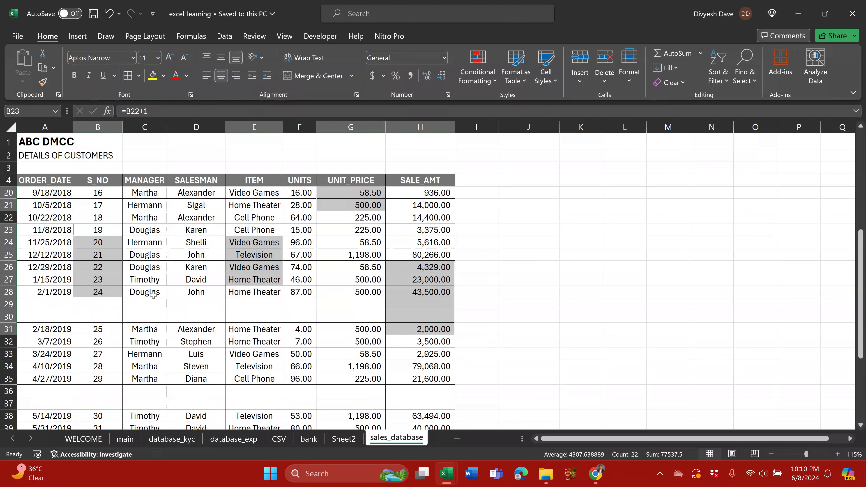
pyautogui.click(193, 315)
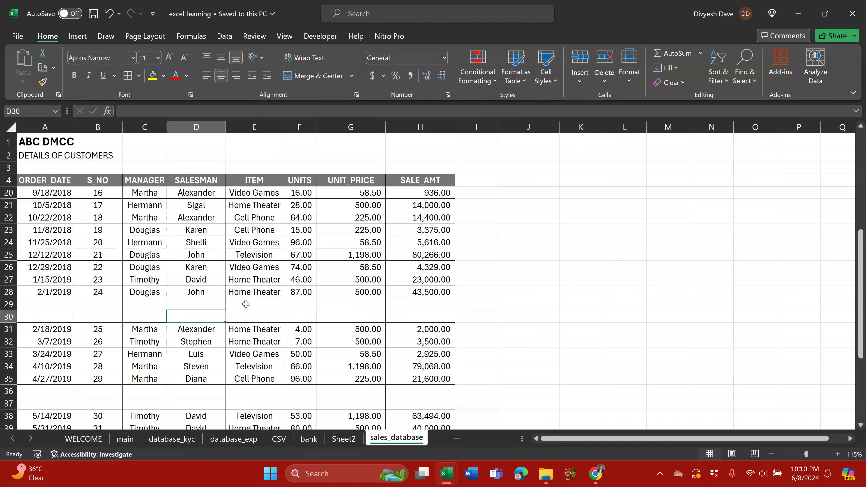
# Search the sales_database sheet for cells containing notes with Go To Special.
pyautogui.hotkey('ctrl', 'g')
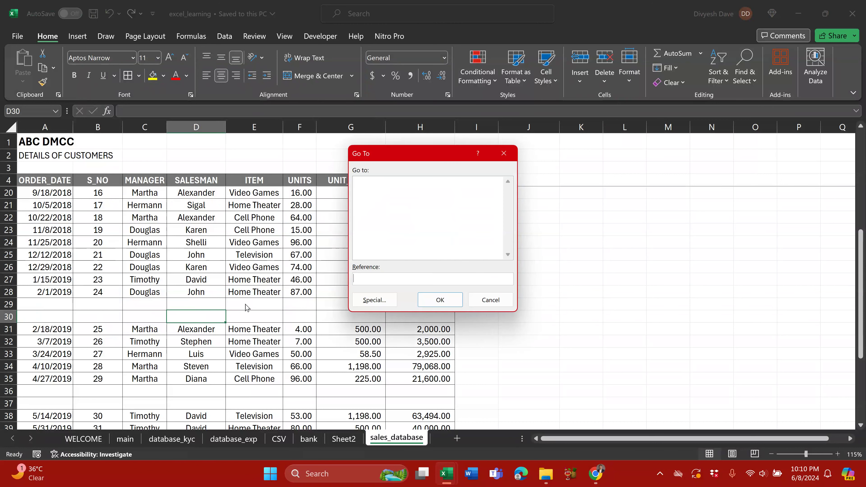
pyautogui.click(374, 305)
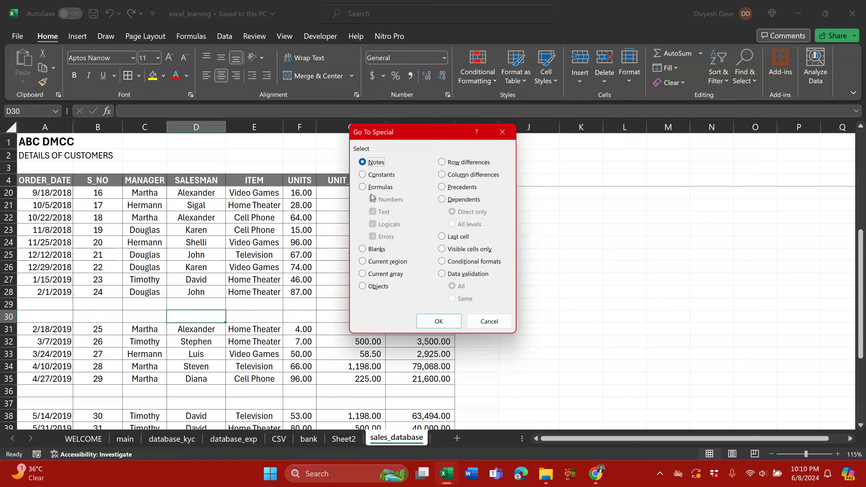
pyautogui.click(439, 322)
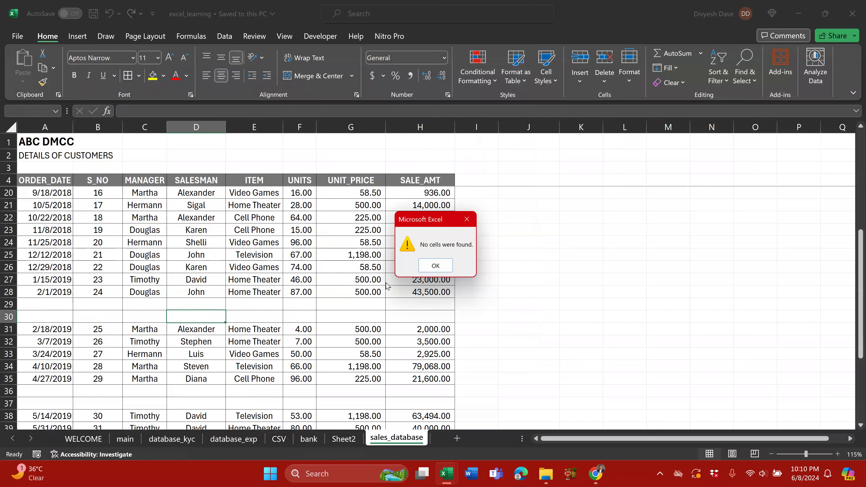
pyautogui.click(437, 267)
# Select all formula cells on the sales_database sheet with Go To Special and fill them with yellow.
pyautogui.hotkey('ctrl', 'g')
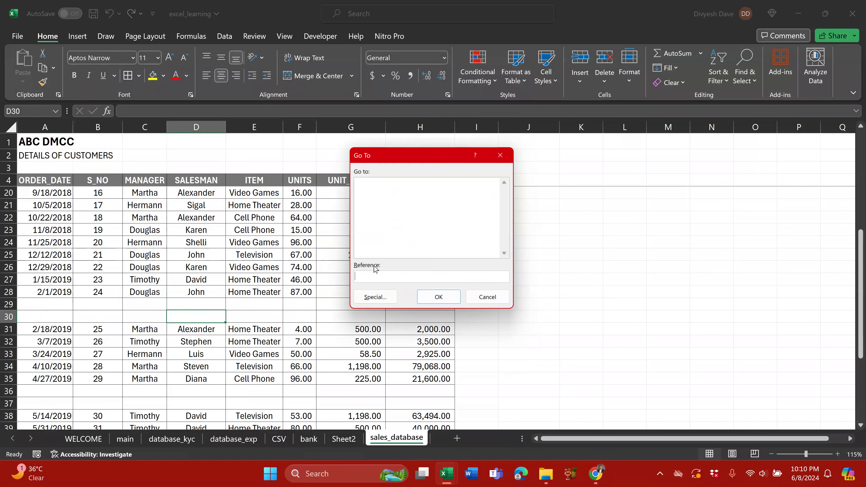
pyautogui.press('Escape')
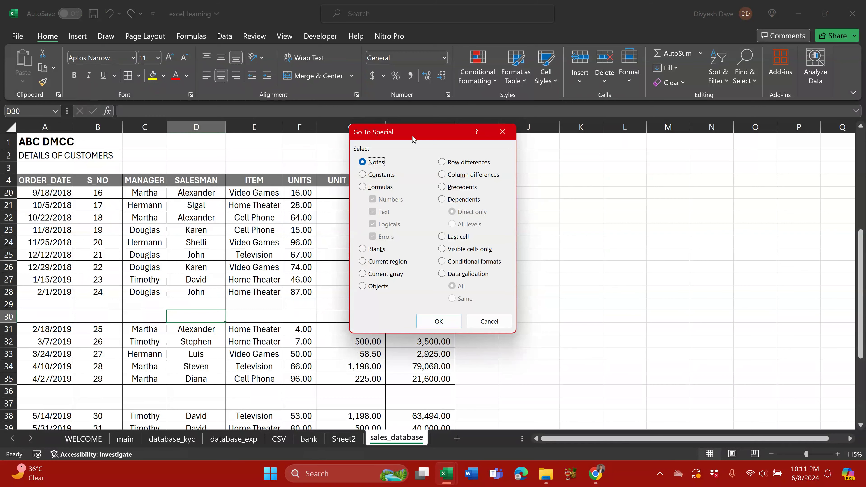
pyautogui.click(385, 191)
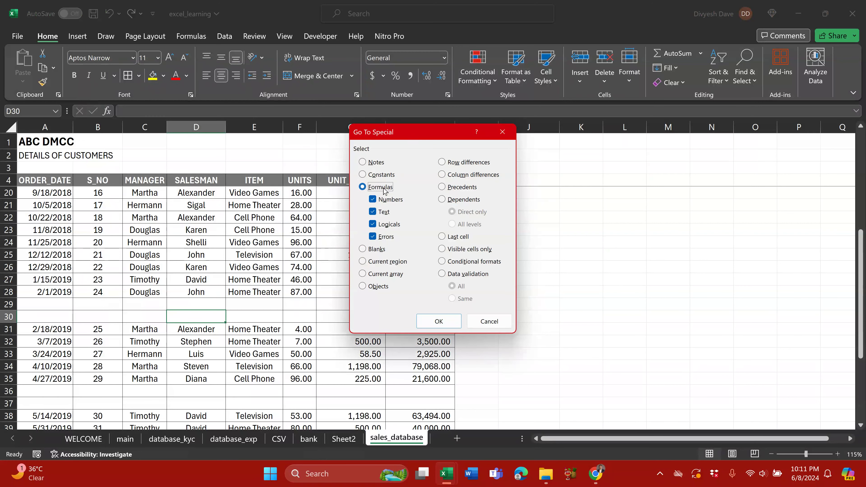
pyautogui.click(439, 321)
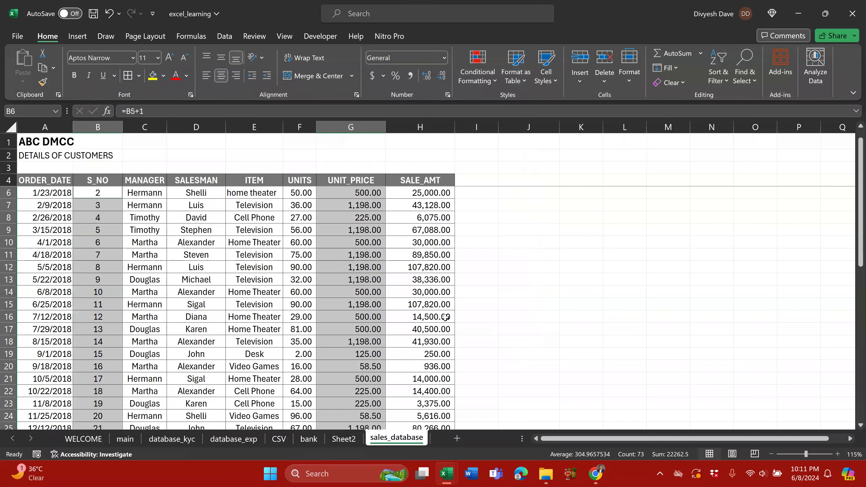
pyautogui.scroll(-6, 86, 265)
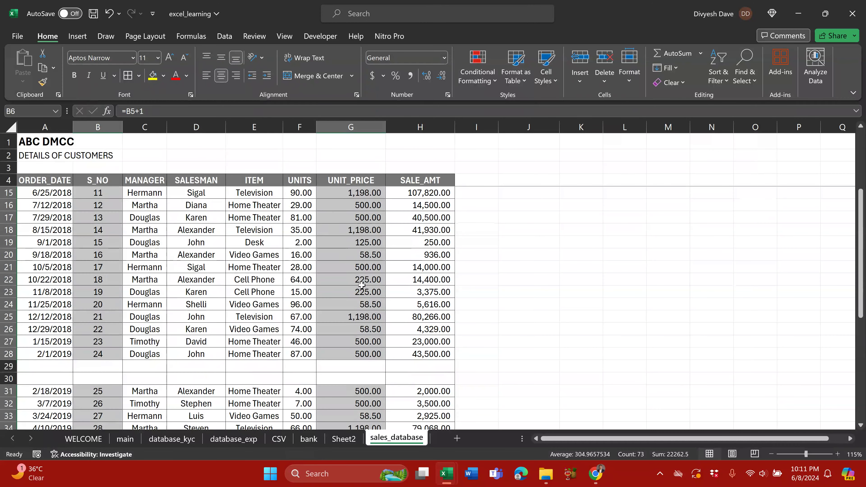
pyautogui.scroll(-6, 86, 265)
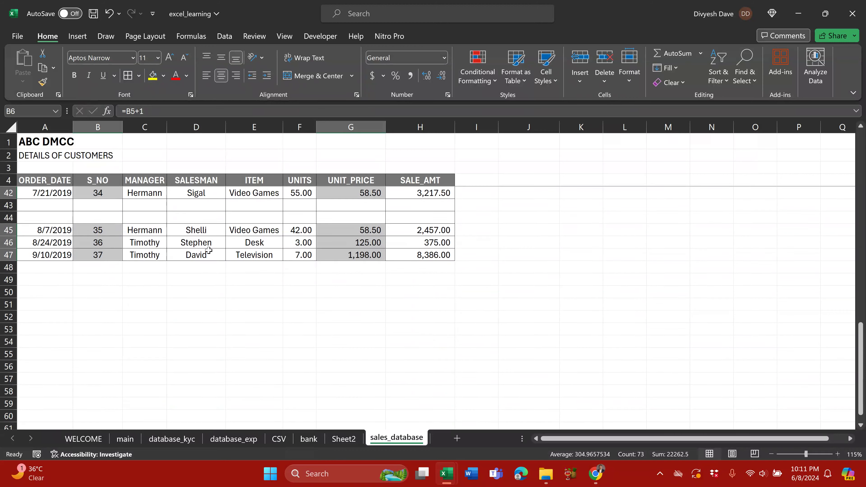
pyautogui.scroll(3, 212, 251)
pyautogui.scroll(9, 211, 251)
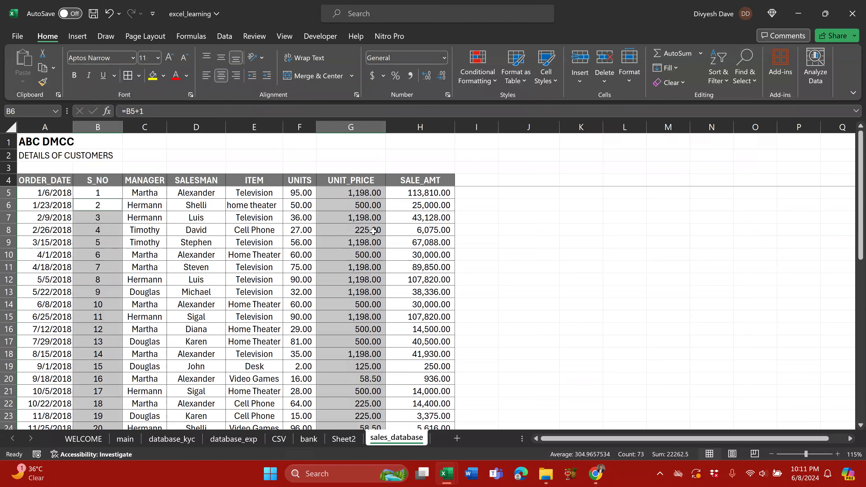
pyautogui.click(153, 76)
pyautogui.scroll(-7, 424, 292)
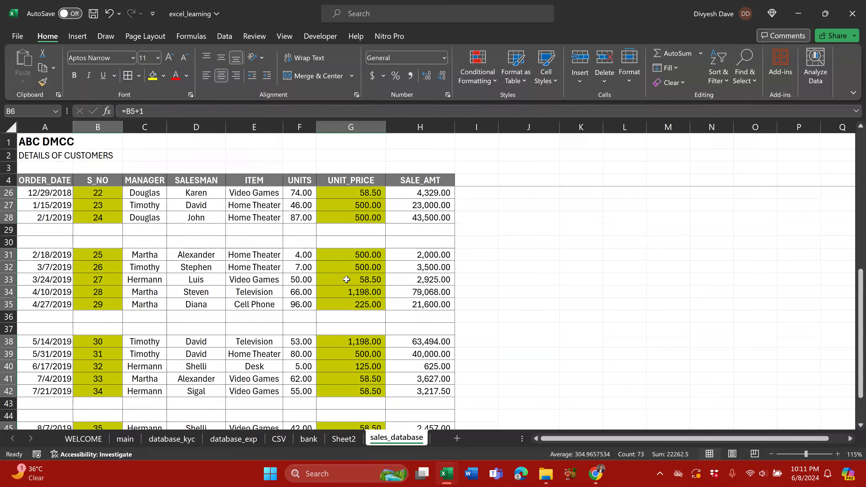
pyautogui.click(299, 255)
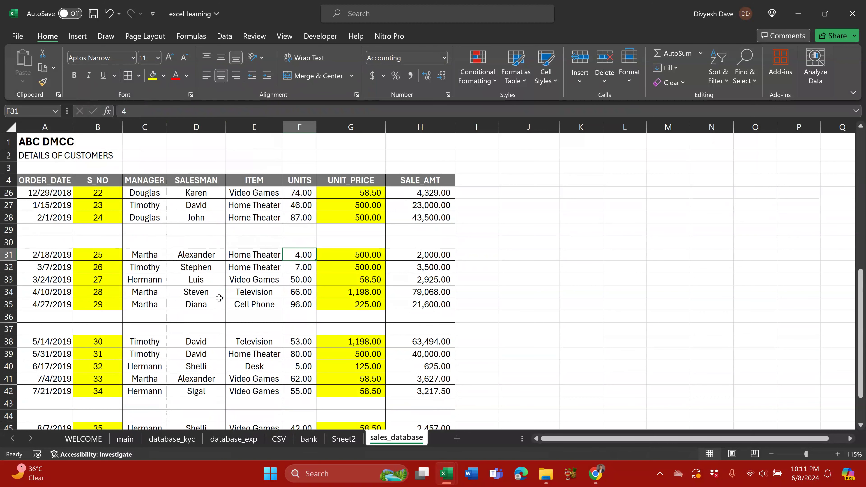
pyautogui.scroll(7, 219, 298)
pyautogui.scroll(-4, 151, 271)
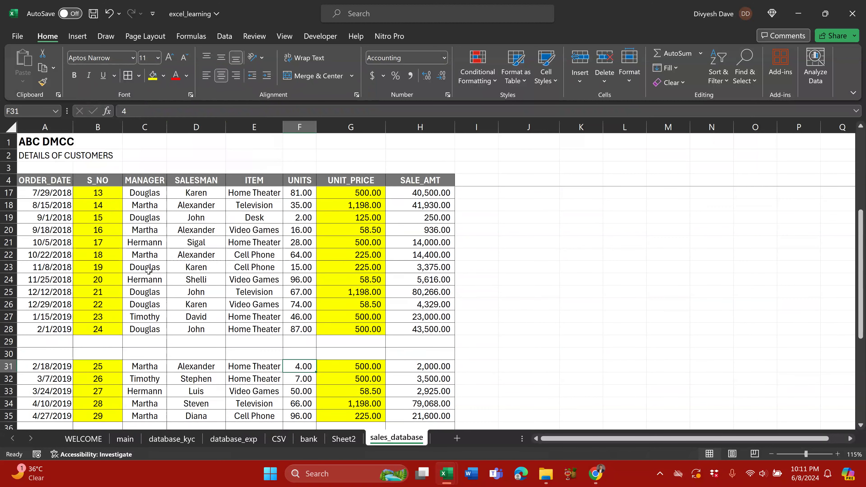
pyautogui.scroll(-4, 148, 271)
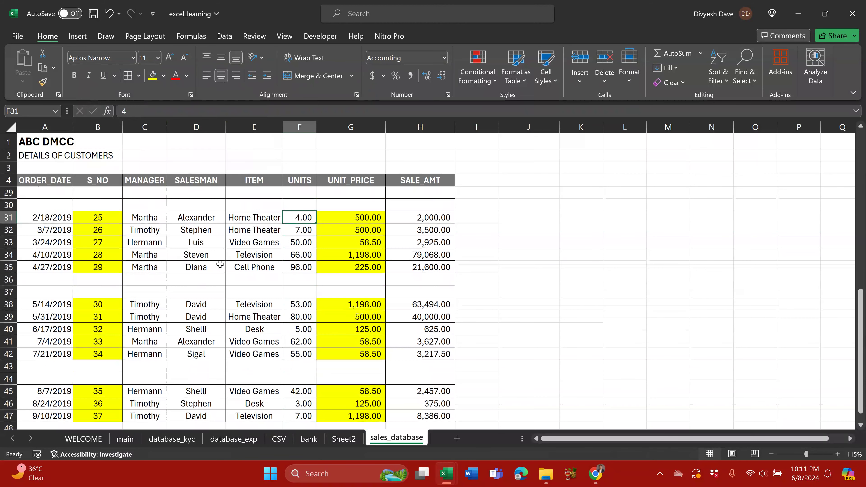
# Select the blank cells within A4:H47 using Go To Special and delete them, shifting the cells up.
pyautogui.scroll(-2, 220, 265)
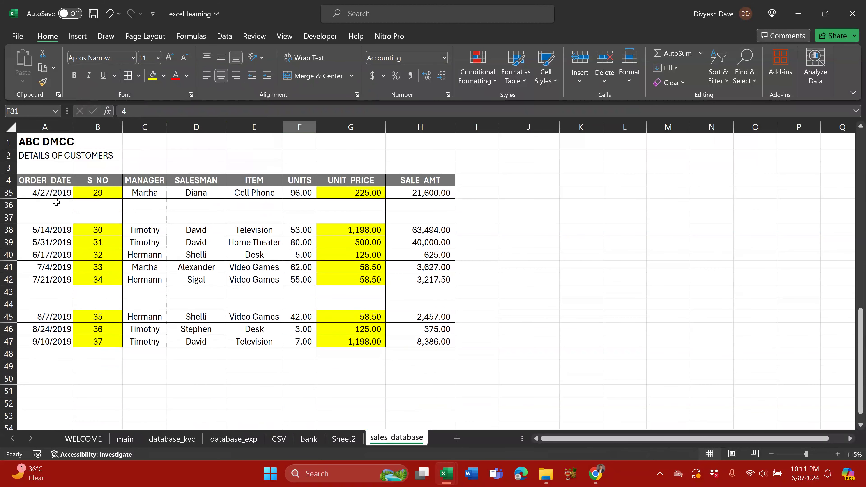
pyautogui.click(51, 181)
pyautogui.moveTo(51, 180); pyautogui.dragTo(450, 342)
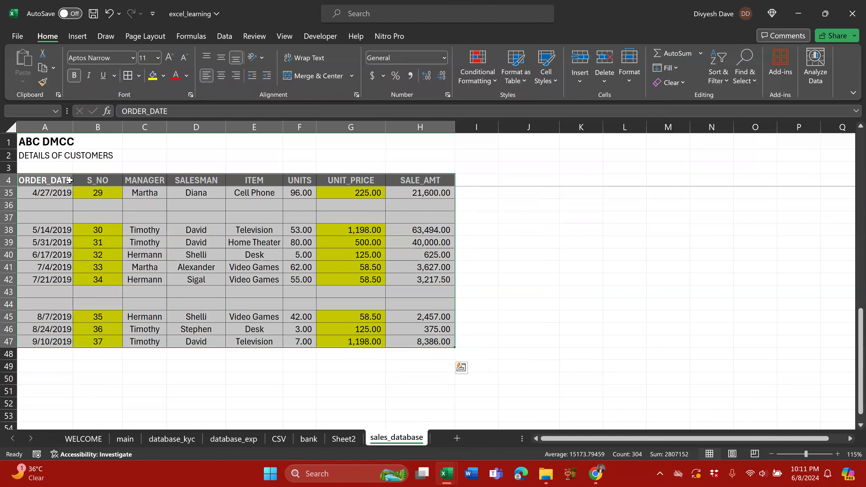
pyautogui.hotkey('ctrl', 'g')
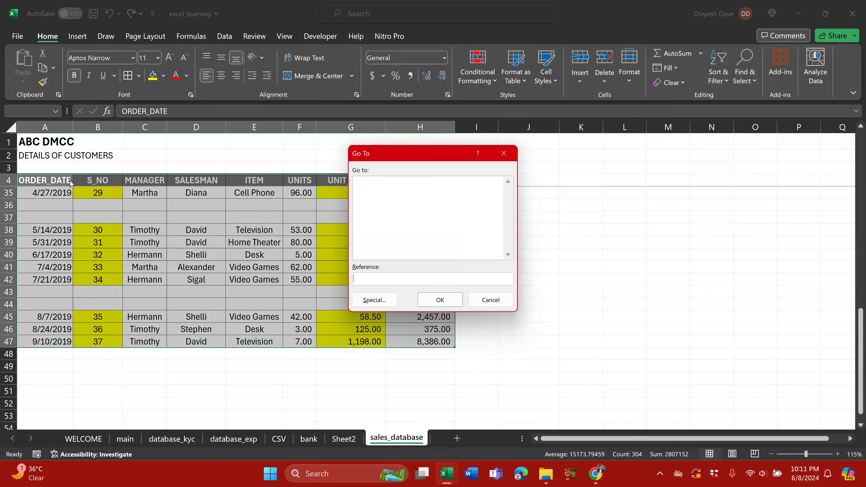
pyautogui.hotkey('alt', 's')
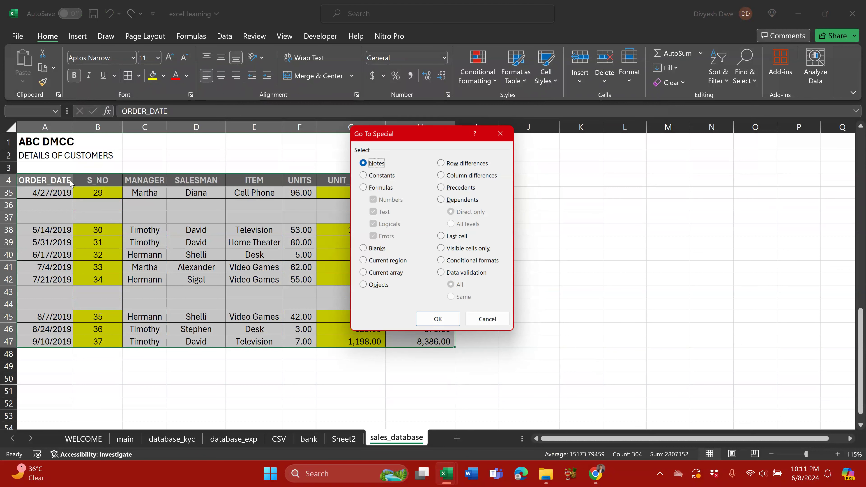
pyautogui.click(378, 250)
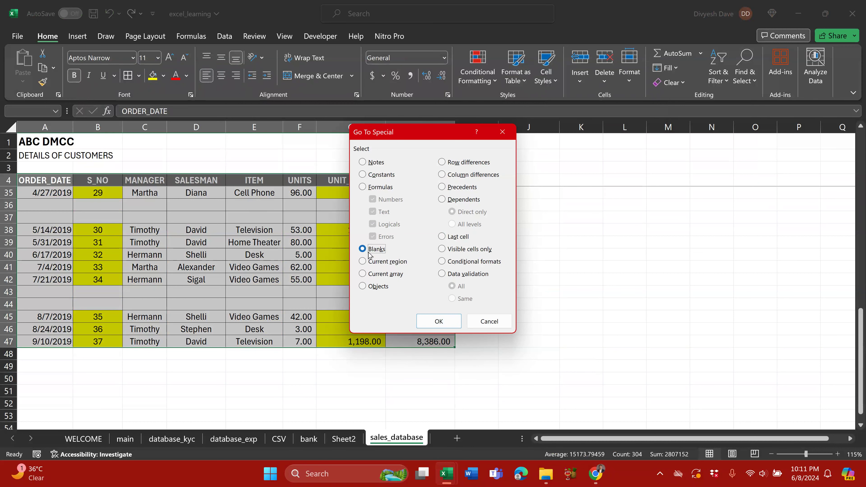
pyautogui.click(433, 321)
pyautogui.scroll(4, 336, 313)
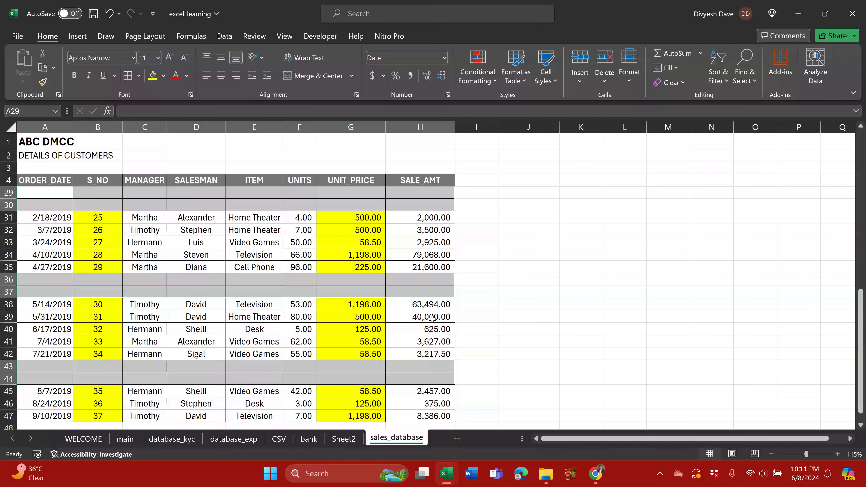
pyautogui.scroll(2, 336, 313)
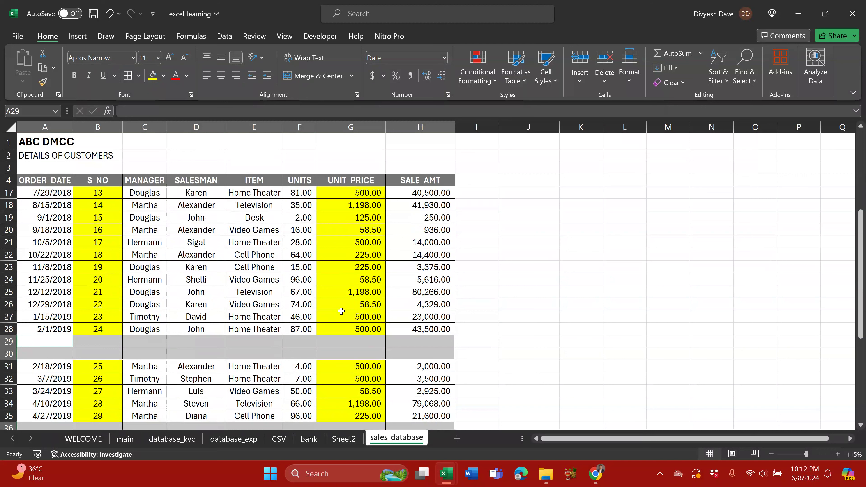
pyautogui.hotkey('ctrl', '-')
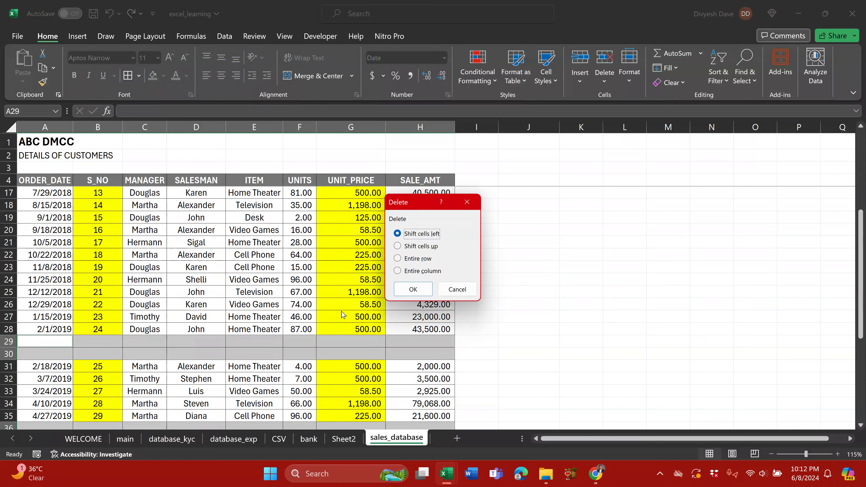
pyautogui.press('Down')
pyautogui.press('Return')
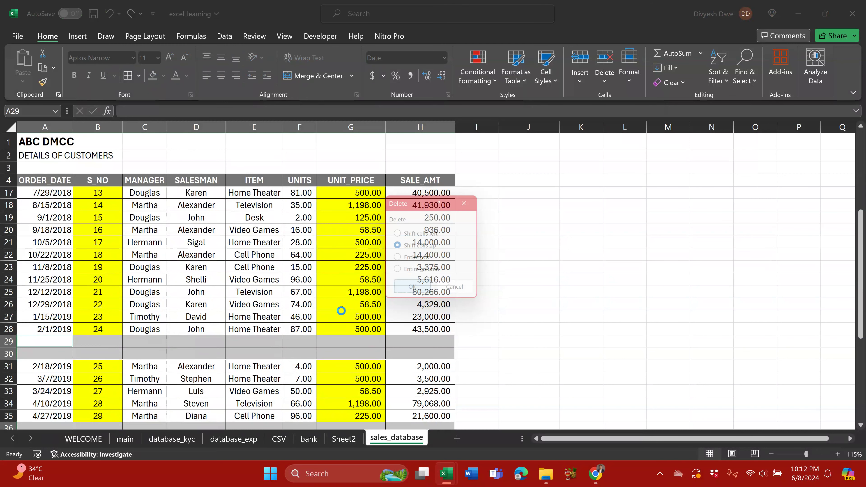
pyautogui.scroll(-4, 346, 307)
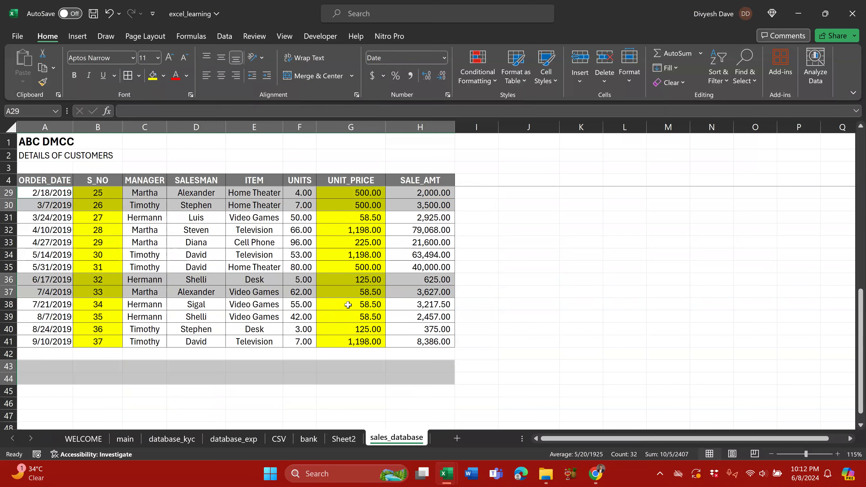
pyautogui.scroll(-1, 348, 305)
pyautogui.click(312, 304)
pyautogui.scroll(2, 311, 302)
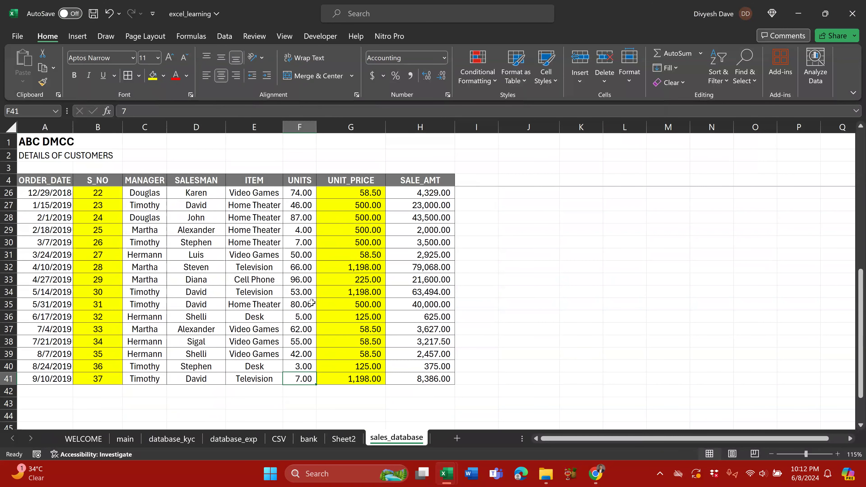
# Select only the text constants on the sales_database sheet using Go To Special, excluding numbers, logicals and errors.
pyautogui.scroll(7, 312, 303)
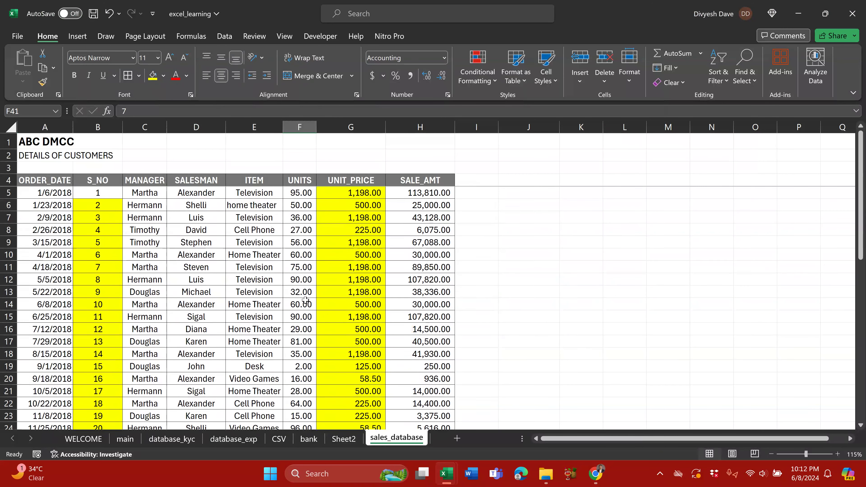
pyautogui.scroll(-2, 282, 270)
pyautogui.scroll(1, 282, 279)
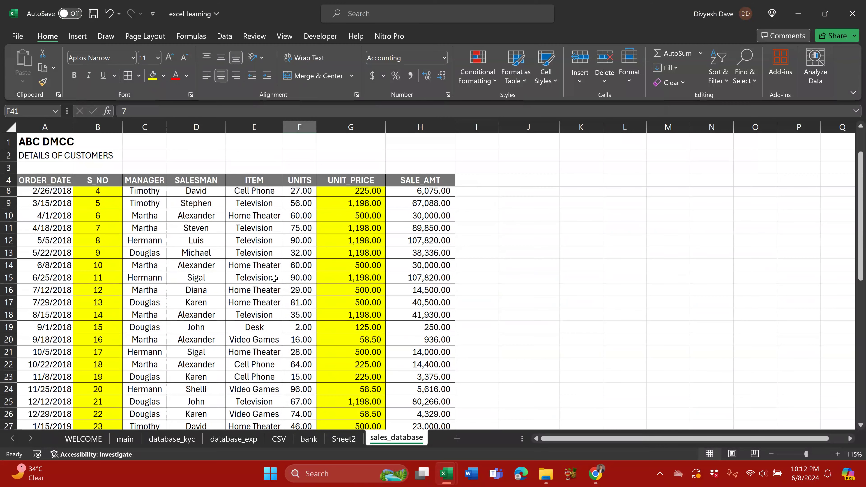
pyautogui.scroll(-4, 282, 280)
pyautogui.scroll(-1, 281, 280)
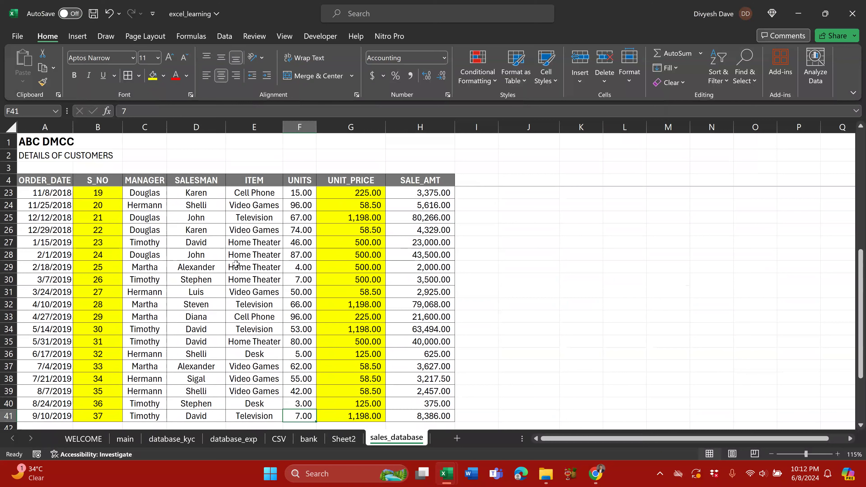
pyautogui.hotkey('ctrl', 'g')
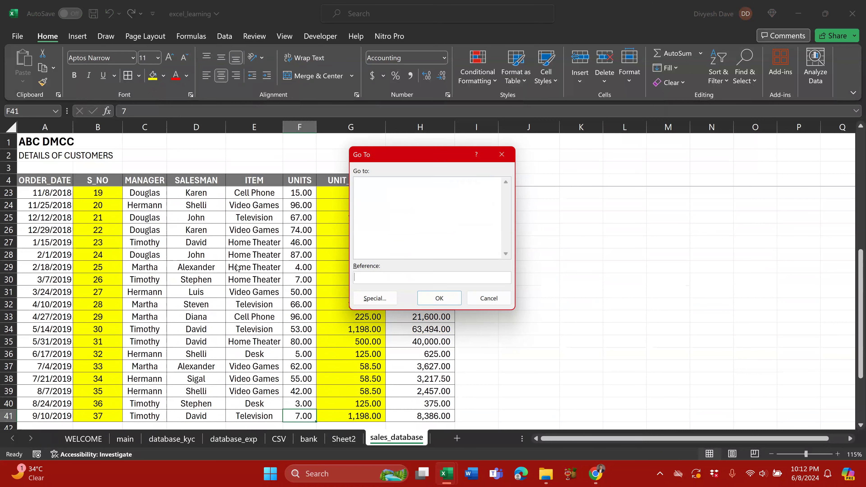
pyautogui.click(374, 300)
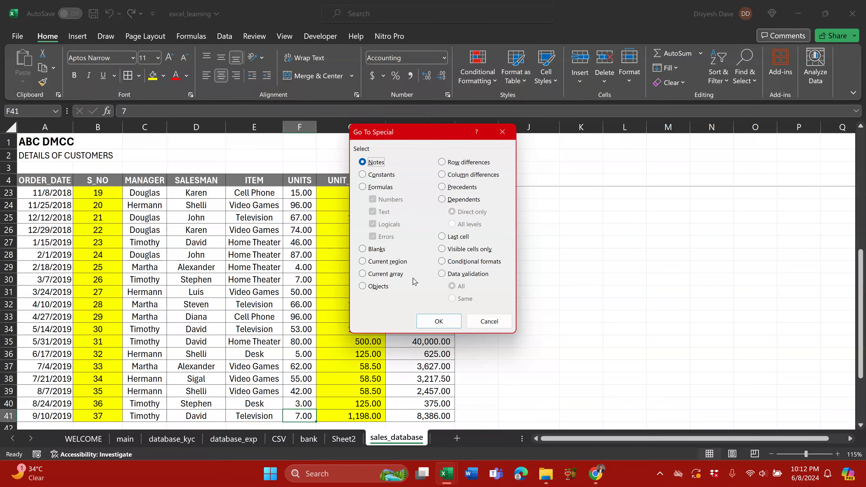
pyautogui.click(385, 175)
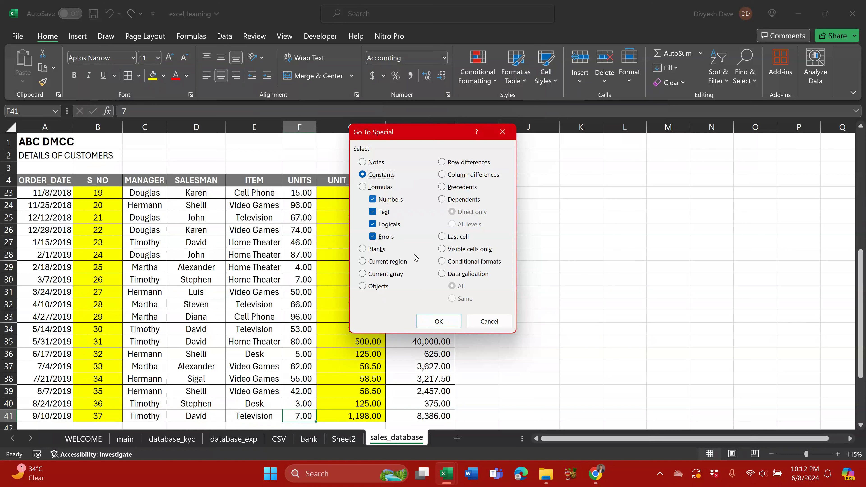
pyautogui.click(378, 201)
pyautogui.click(380, 225)
pyautogui.click(380, 237)
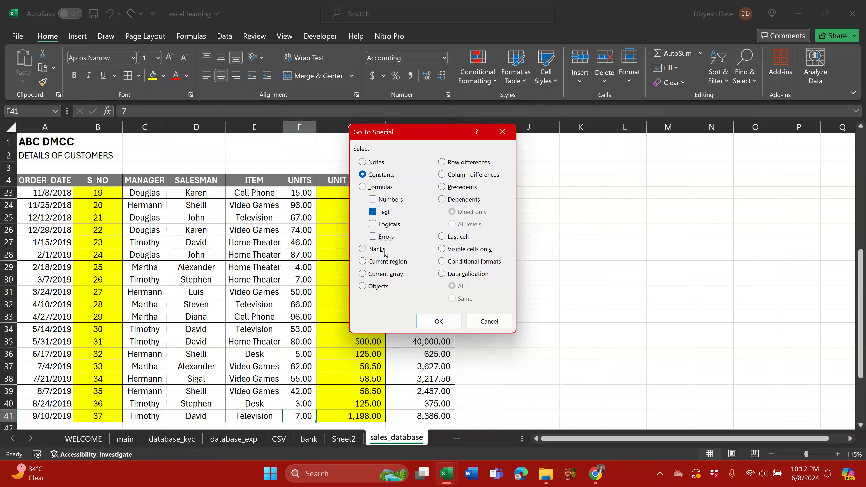
pyautogui.click(438, 321)
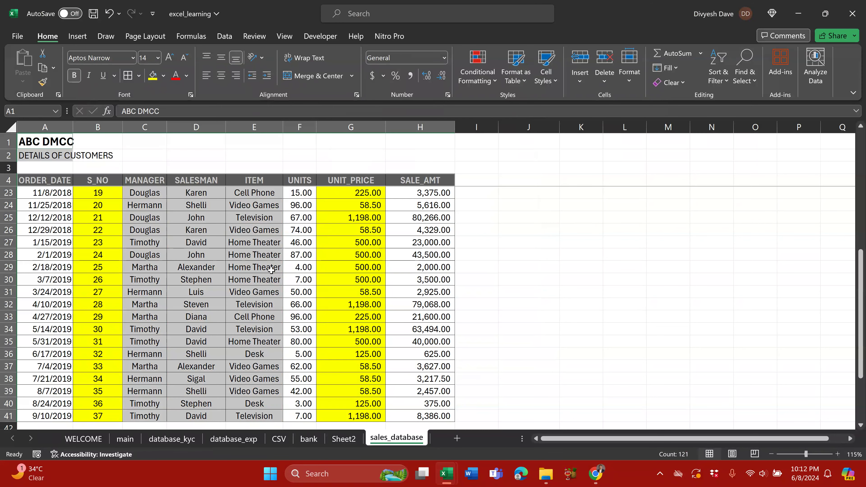
# Apply a red font colour to the selected text cells.
pyautogui.scroll(-2, 264, 270)
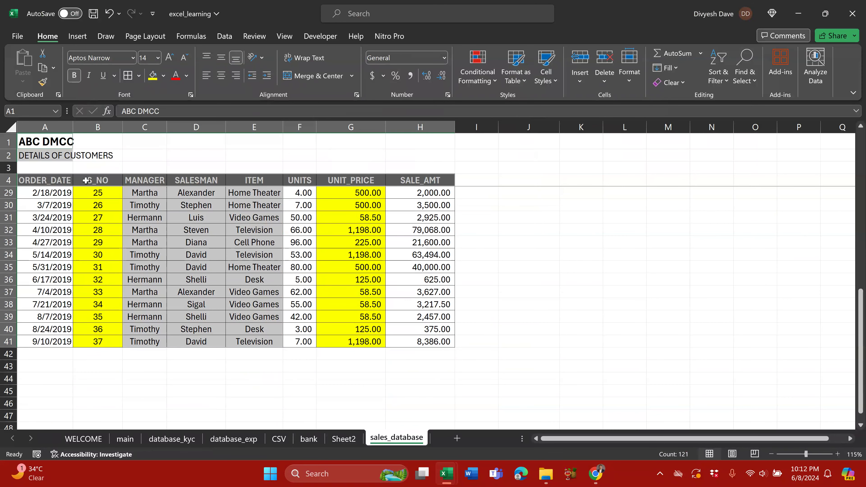
pyautogui.scroll(7, 211, 233)
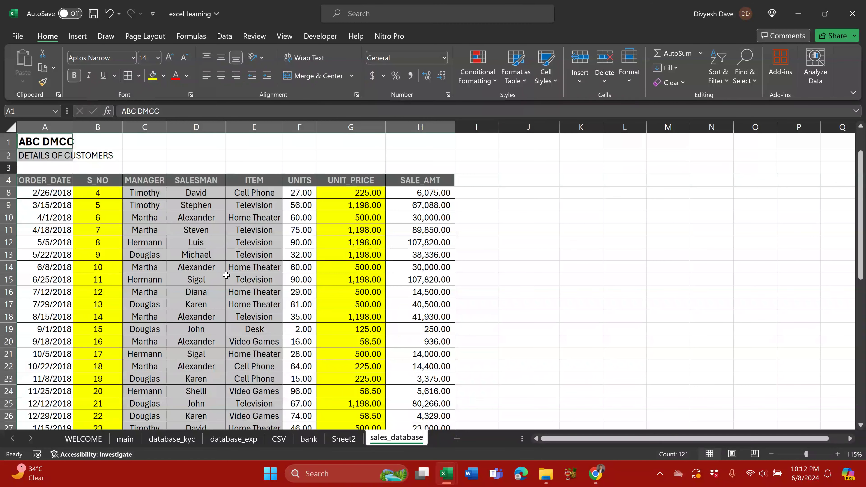
pyautogui.scroll(-4, 254, 279)
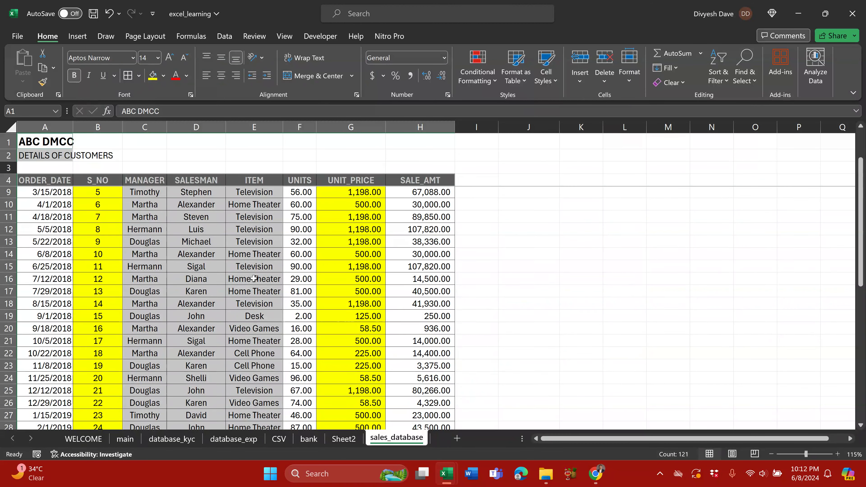
pyautogui.scroll(-3, 254, 278)
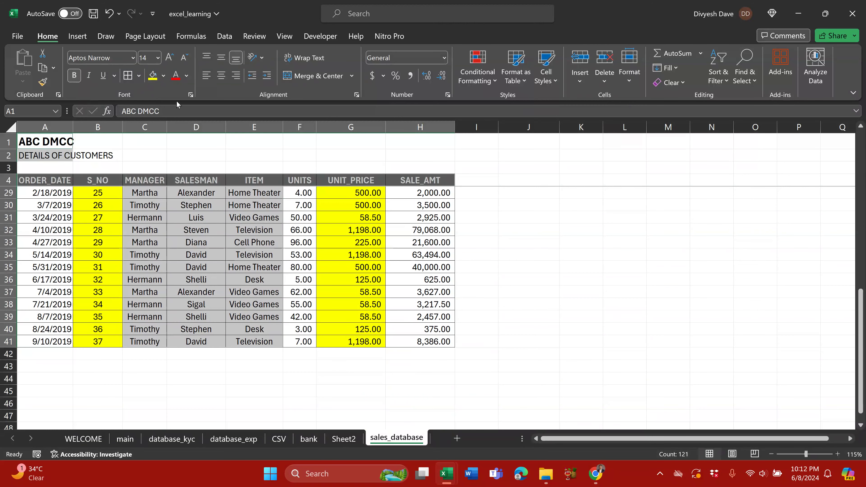
pyautogui.click(176, 75)
pyautogui.scroll(2, 231, 317)
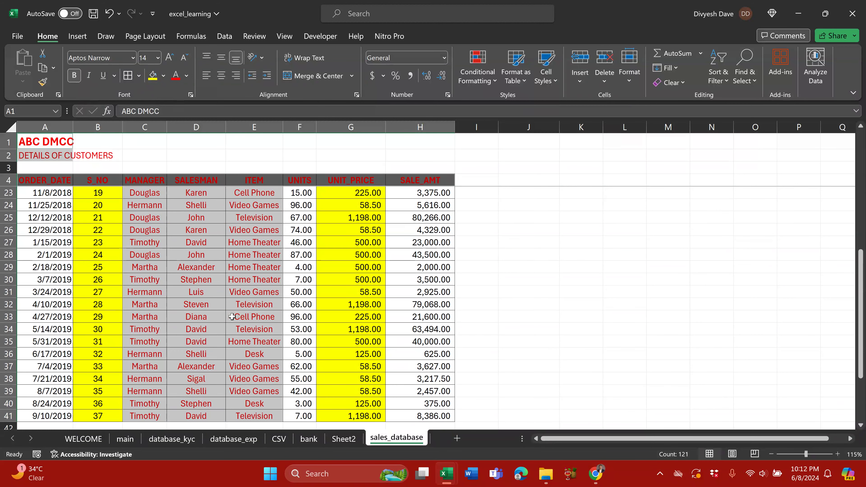
# Undo the red font colour on the text cells and save the workbook.
pyautogui.hotkey('ctrl', 'z')
pyautogui.hotkey('ctrl', 'z')
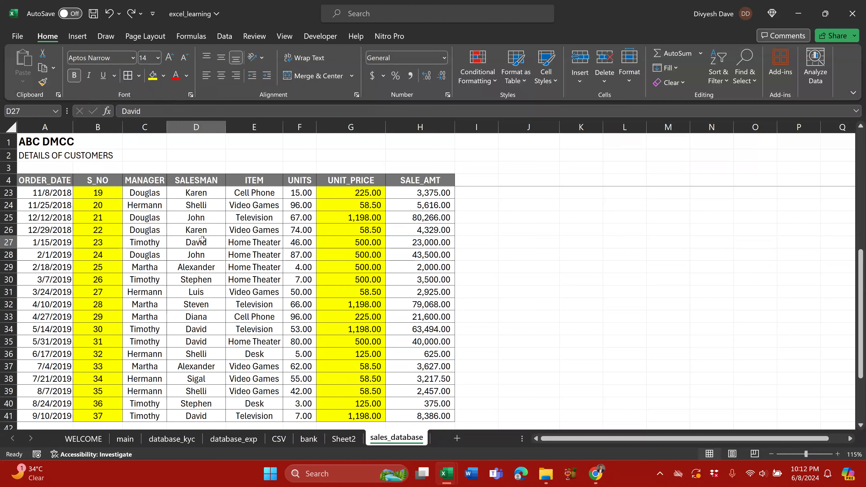
pyautogui.click(218, 246)
pyautogui.hotkey('ctrl', 's')
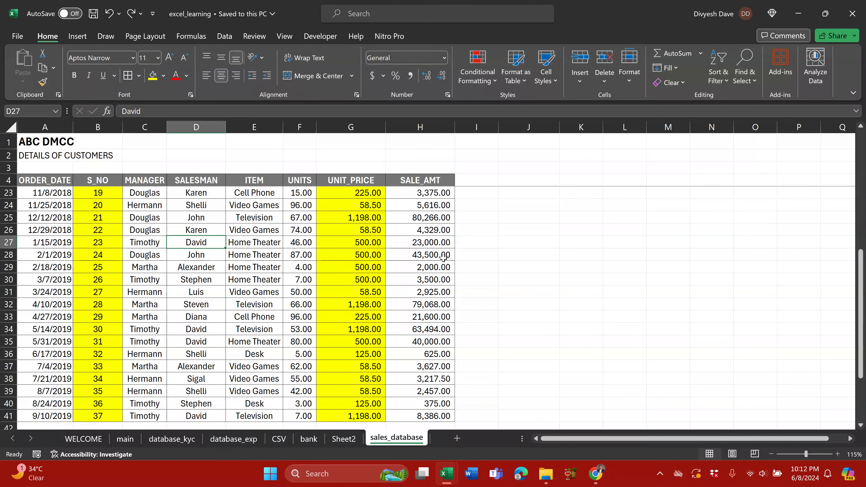
# Copy the SALE_AMT amount in cell H25 and paste it into J25 as a value only.
pyautogui.click(452, 217)
pyautogui.hotkey('ctrl', 'c')
pyautogui.click(529, 217)
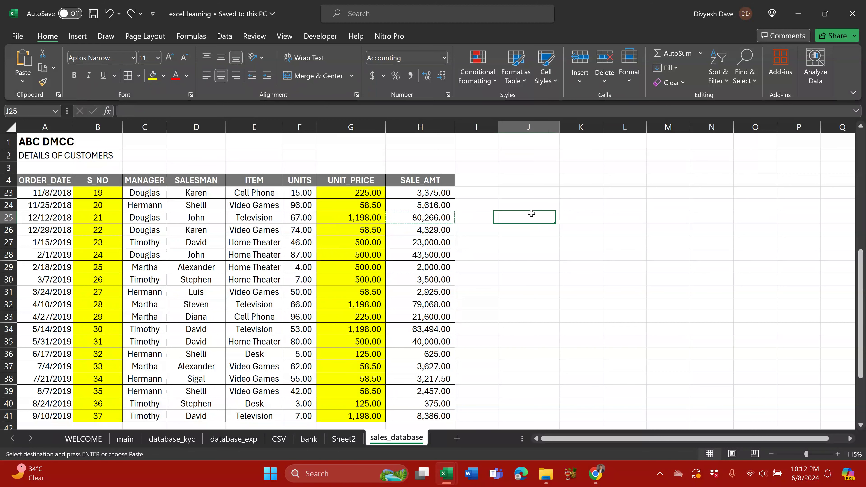
pyautogui.hotkey('alt', 'e')
pyautogui.press('s')
pyautogui.press('v')
pyautogui.press('Return')
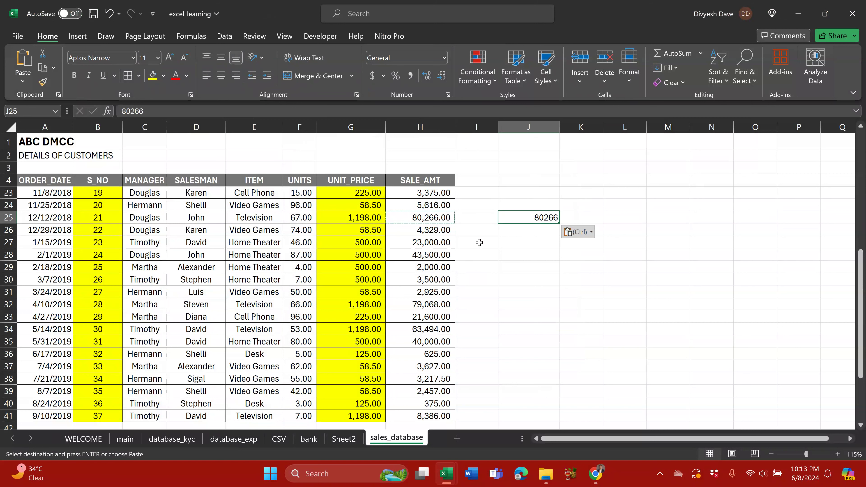
# Add filters to the table A4:H41 and deselect all values in the SALE_AMT filter.
pyautogui.moveTo(45, 181); pyautogui.dragTo(419, 391)
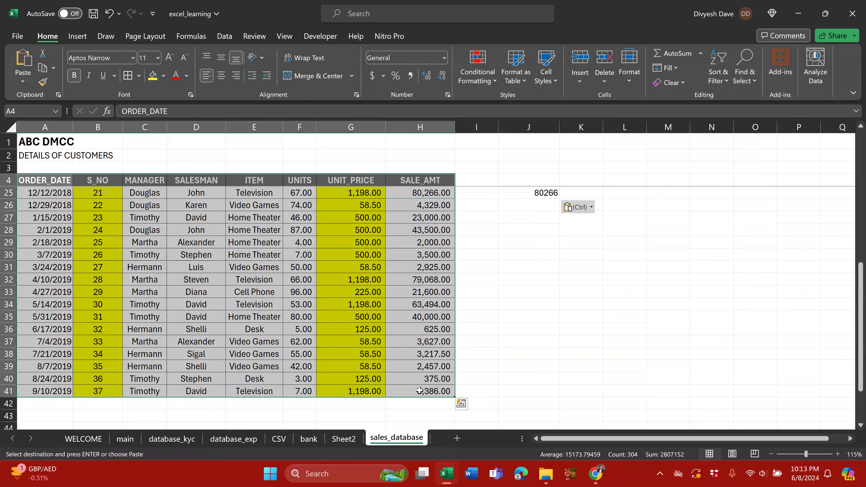
pyautogui.hotkey('ctrl', 'shift', 'l')
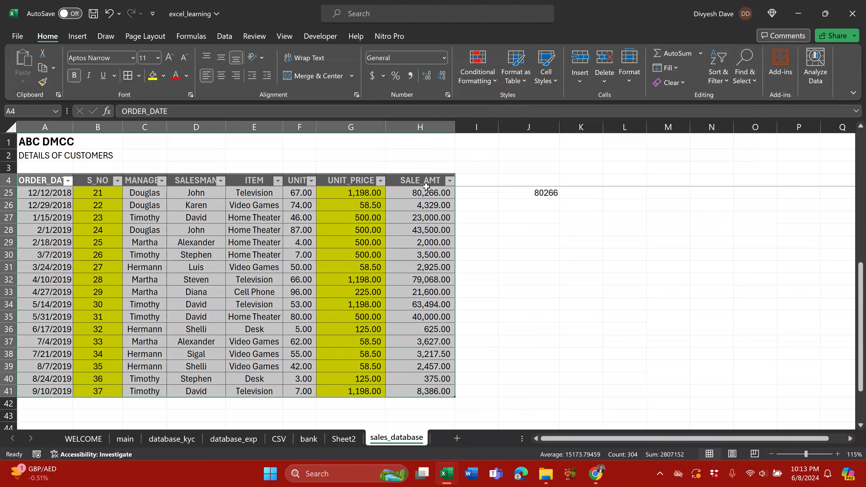
pyautogui.scroll(1, 426, 186)
pyautogui.click(450, 180)
pyautogui.click(320, 288)
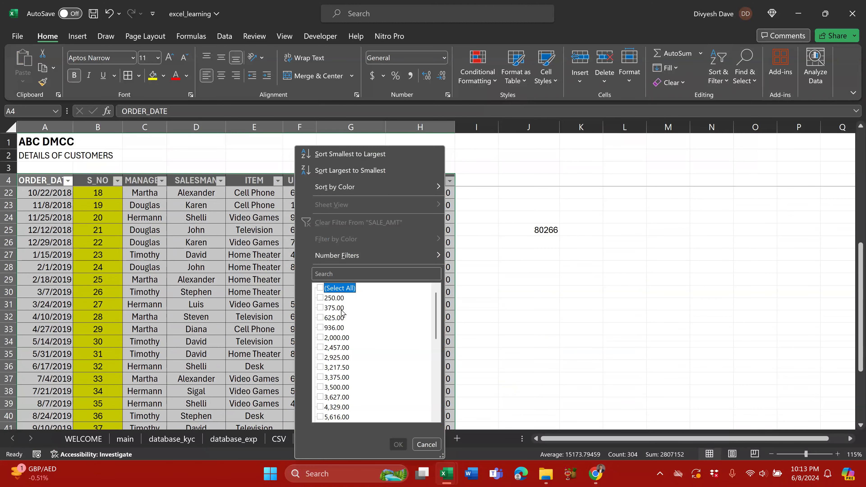
# Filter SALE_AMT to show only 375, 936, 2,000, 2,457, 3,217.50, 3,375, 3,500, 3,627 and 4,329.
pyautogui.click(334, 308)
pyautogui.press('Down')
pyautogui.press('Down')
pyautogui.press('space')
pyautogui.press('Down')
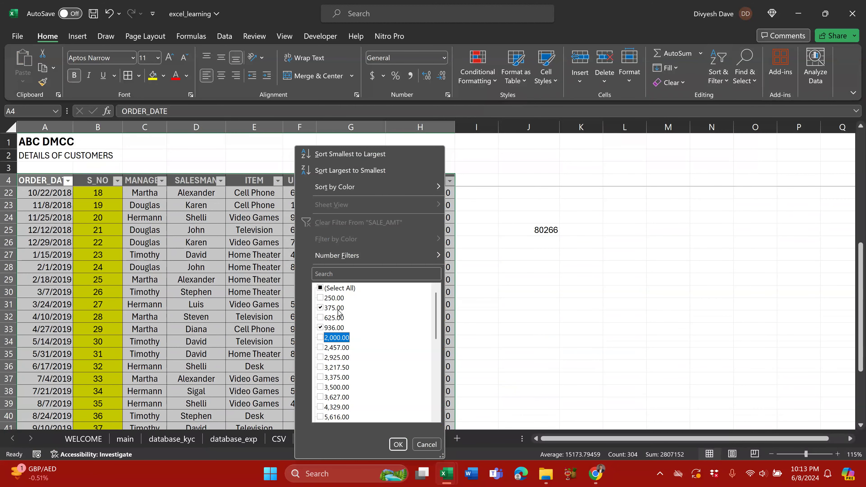
pyautogui.press('space')
pyautogui.press('Down')
pyautogui.press('space')
pyautogui.press('Down')
pyautogui.press('Down')
pyautogui.press('space')
pyautogui.press('Down')
pyautogui.press('space')
pyautogui.press('Down')
pyautogui.press('space')
pyautogui.press('Down')
pyautogui.press('space')
pyautogui.press('Down')
pyautogui.press('space')
pyautogui.press('Return')
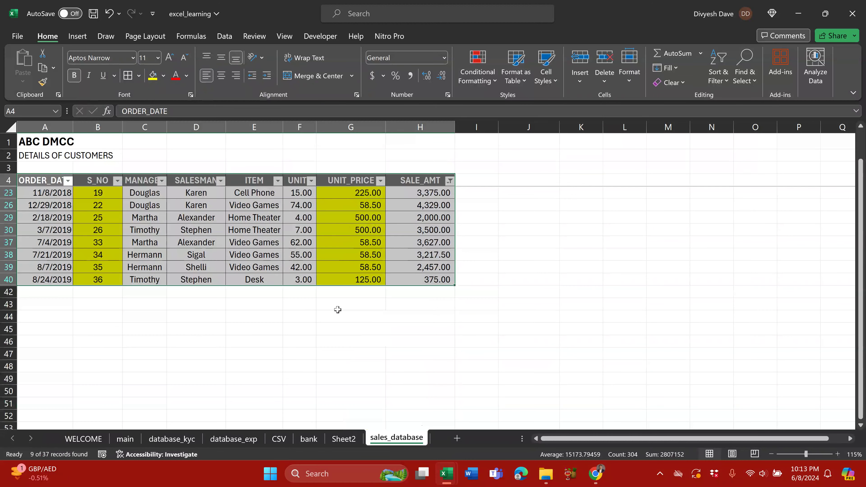
# Try copying the filtered SALE_AMT cells in H20:H40 and pasting them beside the table, starting at I20.
pyautogui.press('Up')
pyautogui.press('Right')
pyautogui.press('Right')
pyautogui.press('Right')
pyautogui.press('Right')
pyautogui.press('Right')
pyautogui.press('Right')
pyautogui.press('Right')
pyautogui.press('Right')
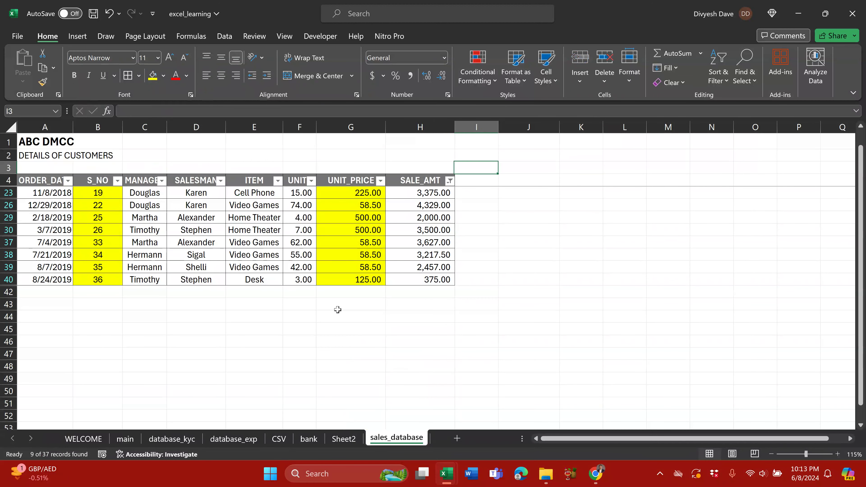
pyautogui.press('Down')
pyautogui.press('Down')
pyautogui.press('Left')
pyautogui.press('Down')
pyautogui.press('Up')
pyautogui.press('Up')
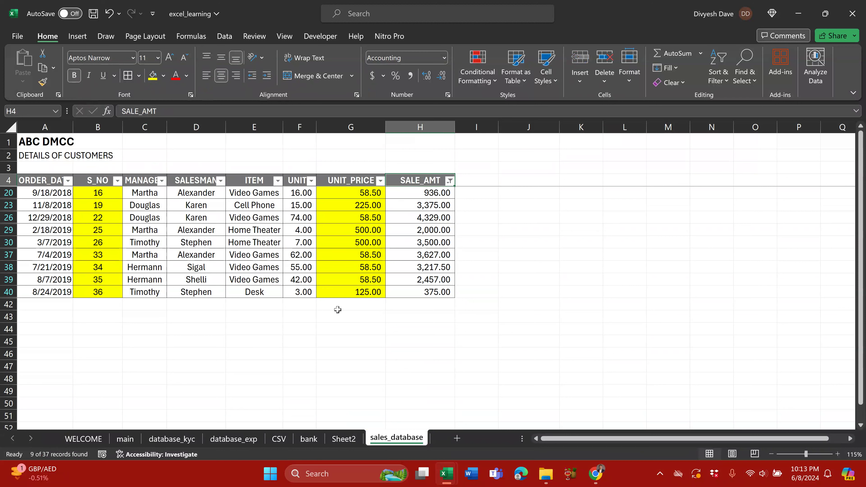
pyautogui.press('Up')
pyautogui.press('Up')
pyautogui.press('Right')
pyautogui.press('Down')
pyautogui.press('Left')
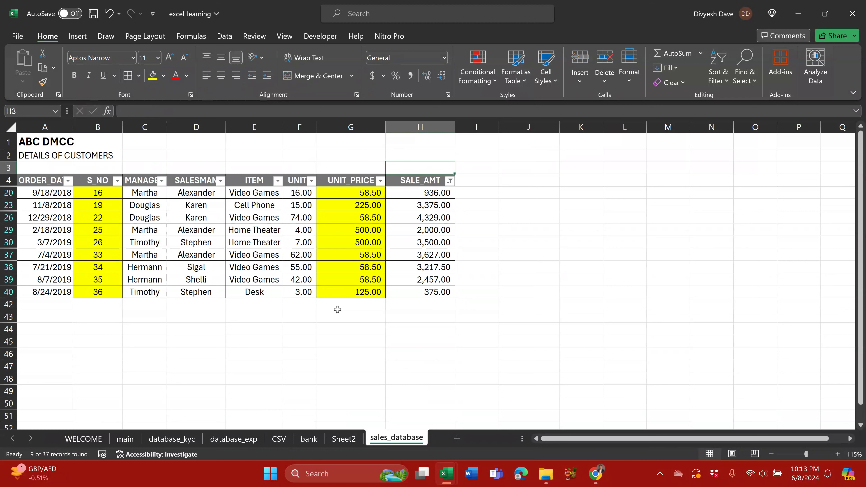
pyautogui.press('Down')
pyautogui.press('Down')
pyautogui.hotkey('ctrl', 'shift', 'Down')
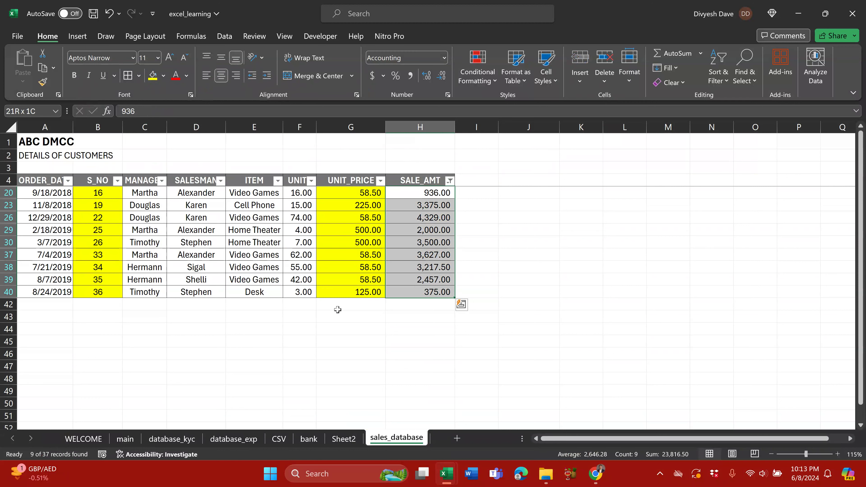
pyautogui.hotkey('ctrl', 'c')
pyautogui.press('Right')
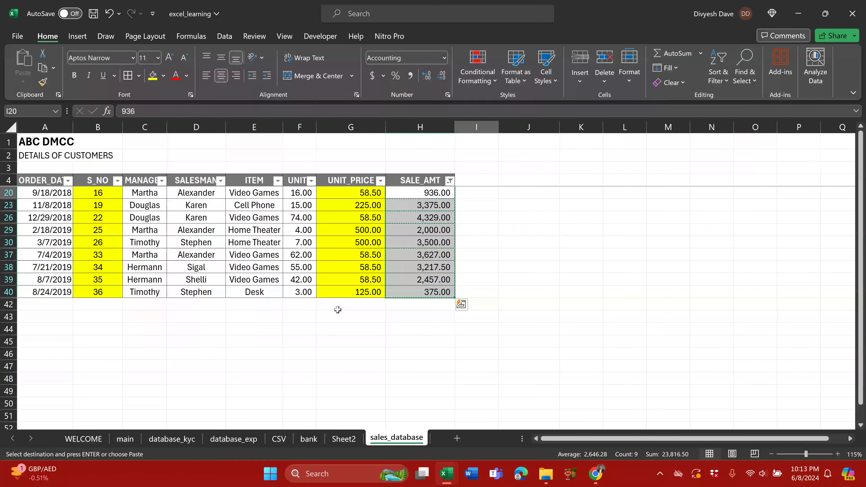
pyautogui.press('Return')
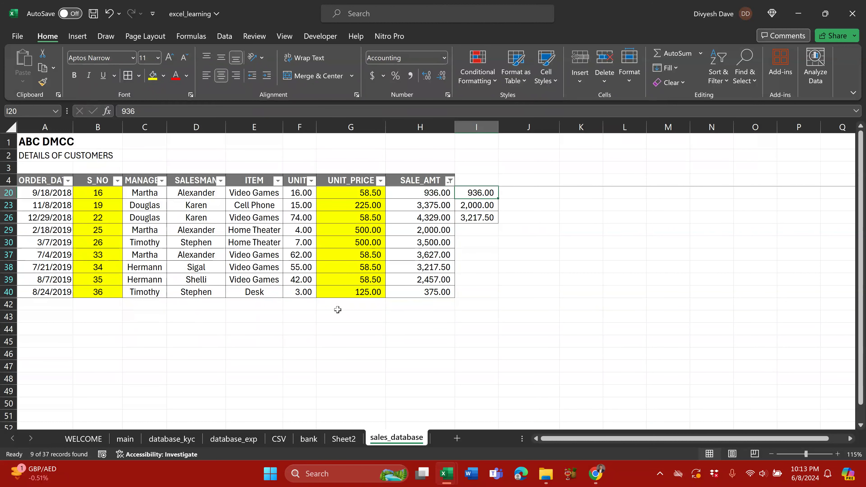
pyautogui.hotkey('shift', 'Down')
pyautogui.hotkey('shift', 'Down')
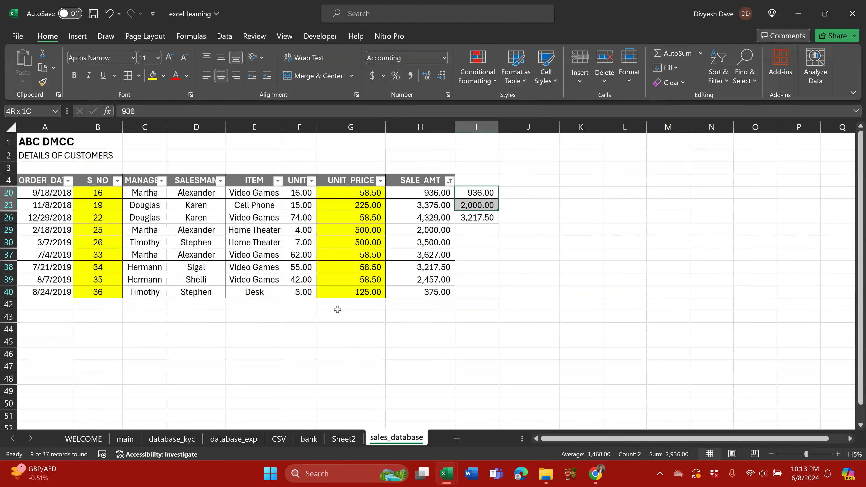
pyautogui.hotkey('ctrl', 'q')
pyautogui.press('Escape')
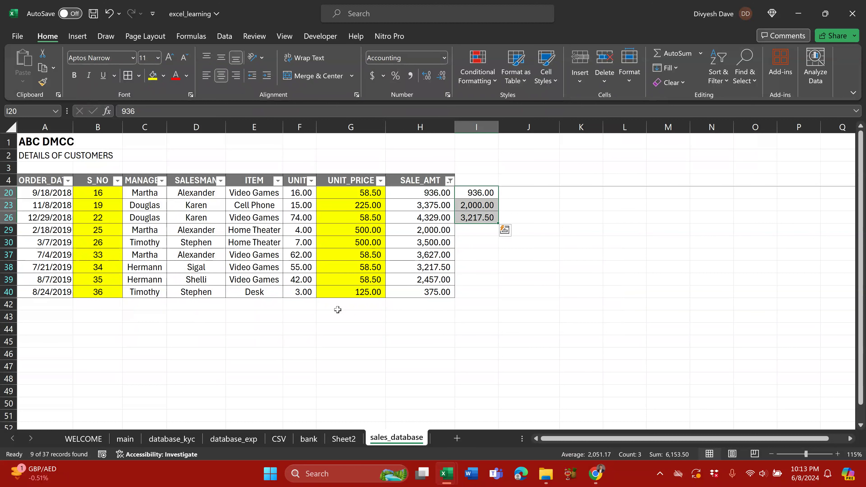
# Undo the paste in column I and cancel the pending copy of the SALE_AMT cells.
pyautogui.hotkey('ctrl', 'z')
pyautogui.press('Up')
pyautogui.press('Left')
pyautogui.press('Down')
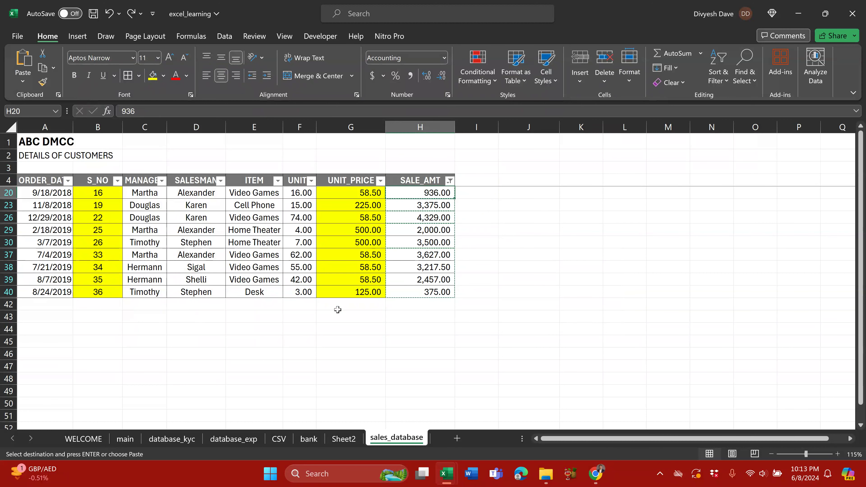
pyautogui.press('Escape')
# Enter 10000 in cell J3, above and beside the filtered table.
pyautogui.press('Up')
pyautogui.press('Right')
pyautogui.press('Right')
pyautogui.press('Up')
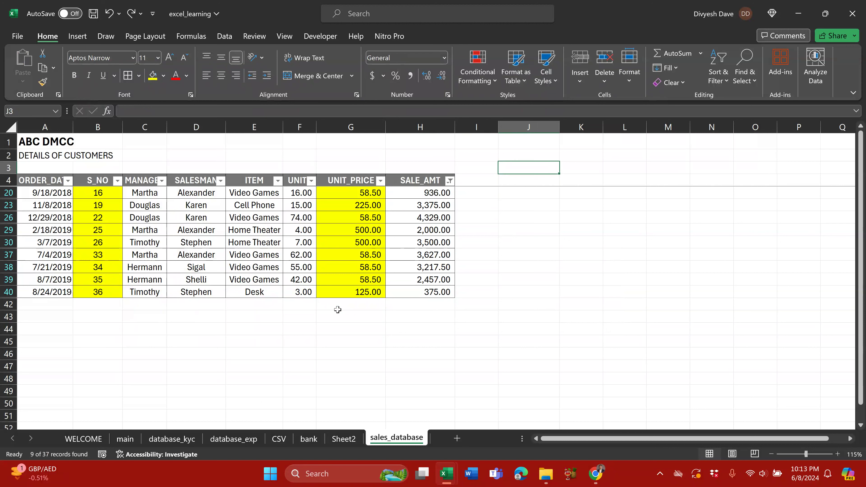
pyautogui.write('ABD')
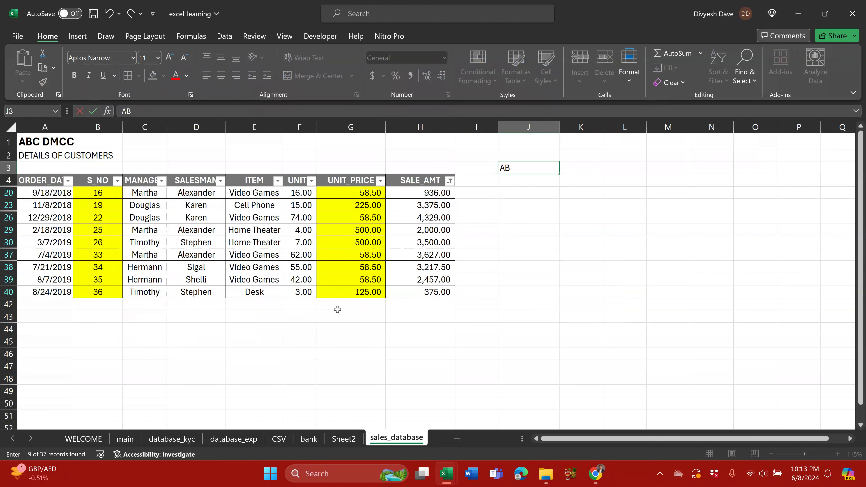
pyautogui.press('Escape')
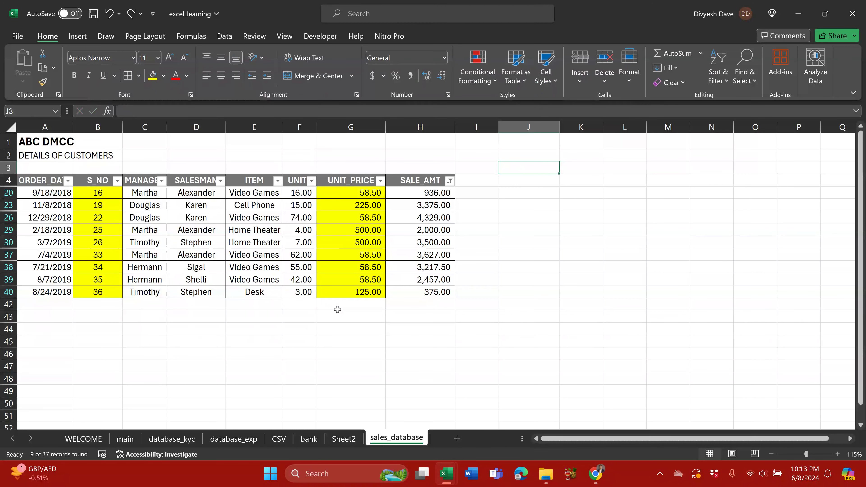
pyautogui.write('10000')
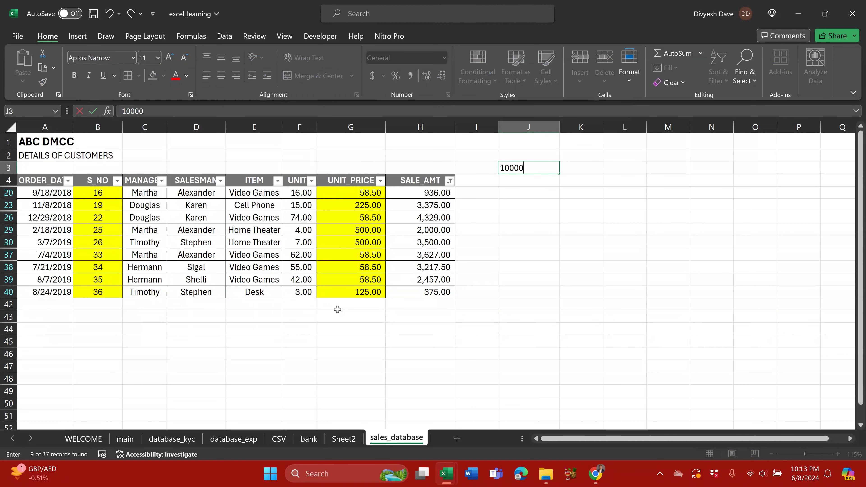
pyautogui.press('Return')
# Enter the text ABC in cell I2.
pyautogui.press('Up')
pyautogui.press('Left')
pyautogui.press('Left')
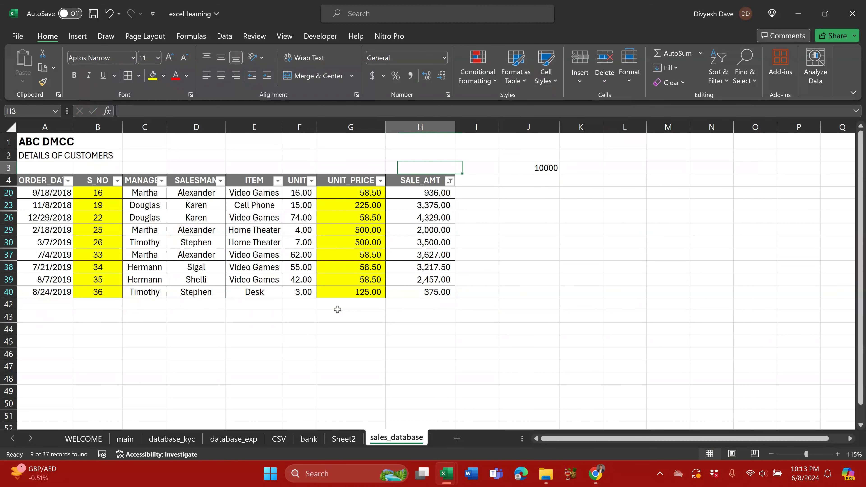
pyautogui.press('Up')
pyautogui.press('Right')
pyautogui.write('ABC')
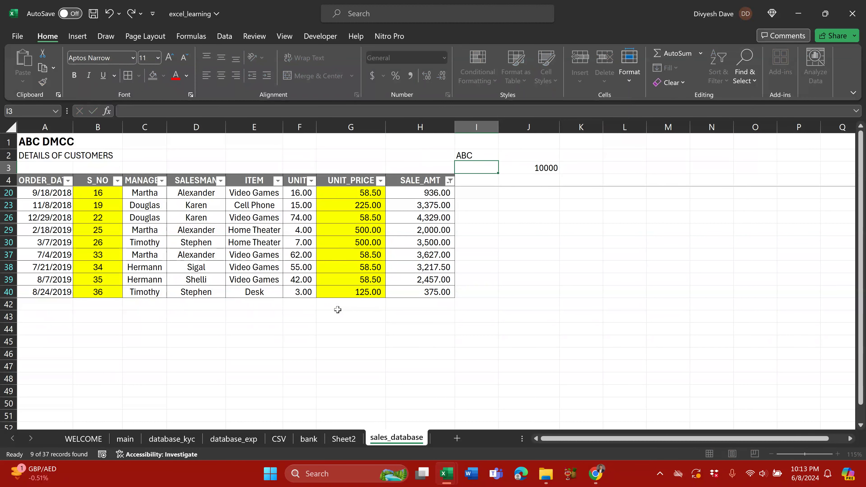
pyautogui.hotkey('ctrl', 'Return')
# Copy ABC from I2 and paste it over the filtered SALESMAN cells in D20:D40.
pyautogui.hotkey('ctrl', 'c')
pyautogui.press('Left')
pyautogui.press('Left')
pyautogui.press('Left')
pyautogui.press('Left')
pyautogui.press('Down')
pyautogui.press('Down')
pyautogui.press('Down')
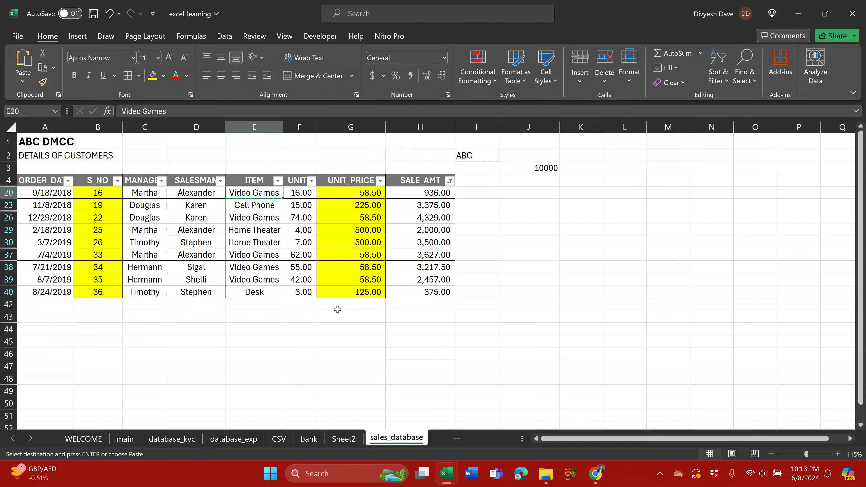
pyautogui.press('Left')
pyautogui.hotkey('shift', 'Down')
pyautogui.hotkey('shift', 'Down')
pyautogui.hotkey('shift', 'Down')
pyautogui.hotkey('shift', 'Down')
pyautogui.hotkey('shift', 'Down')
pyautogui.hotkey('shift', 'Down')
pyautogui.hotkey('shift', 'Down')
pyautogui.hotkey('shift', 'Down')
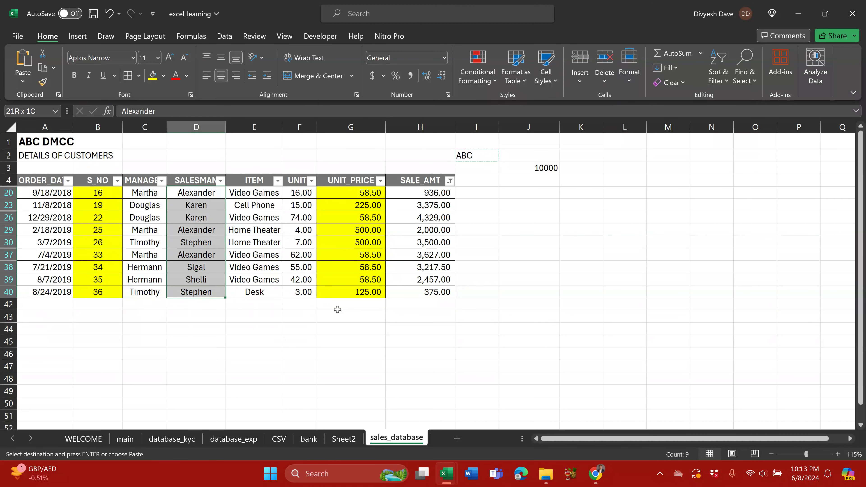
pyautogui.hotkey('ctrl', 'v')
# Clear the table's filter and examine which SALESMAN cells received the paste.
pyautogui.hotkey('alt', 'a')
pyautogui.press('c')
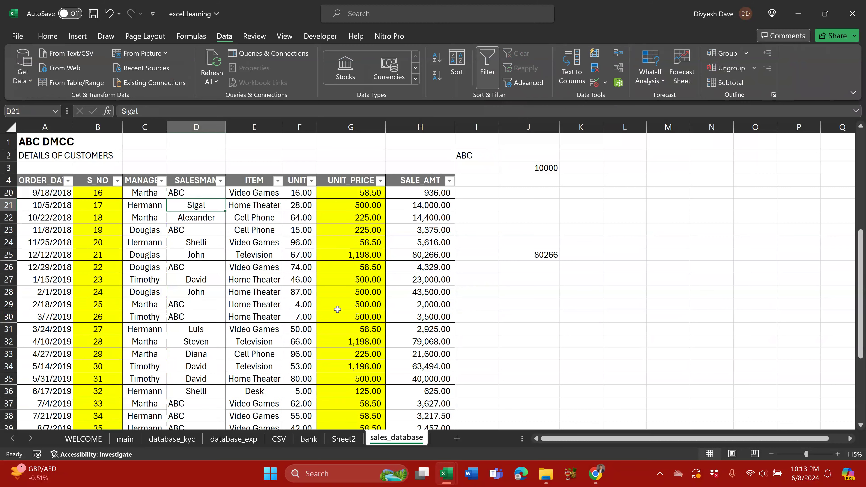
pyautogui.press('Down')
pyautogui.press('Down')
# Undo the filter clearing and the ABC paste in the SALESMAN column.
pyautogui.hotkey('ctrl', 'z')
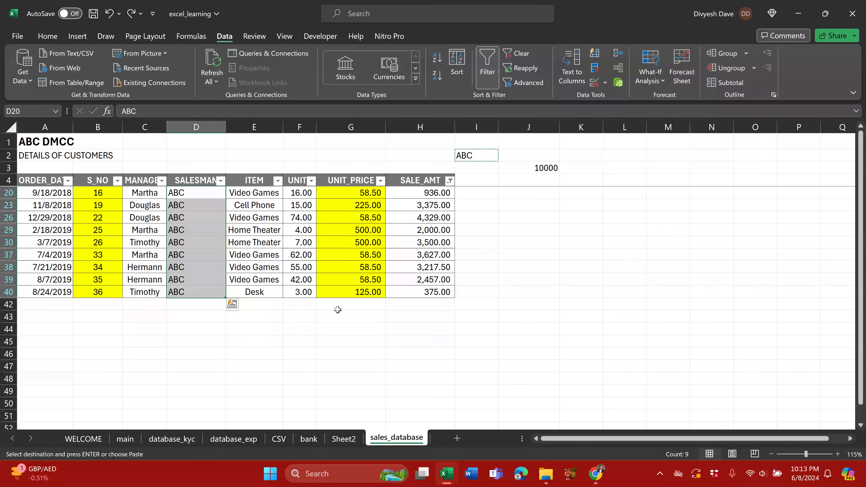
pyautogui.press('Up')
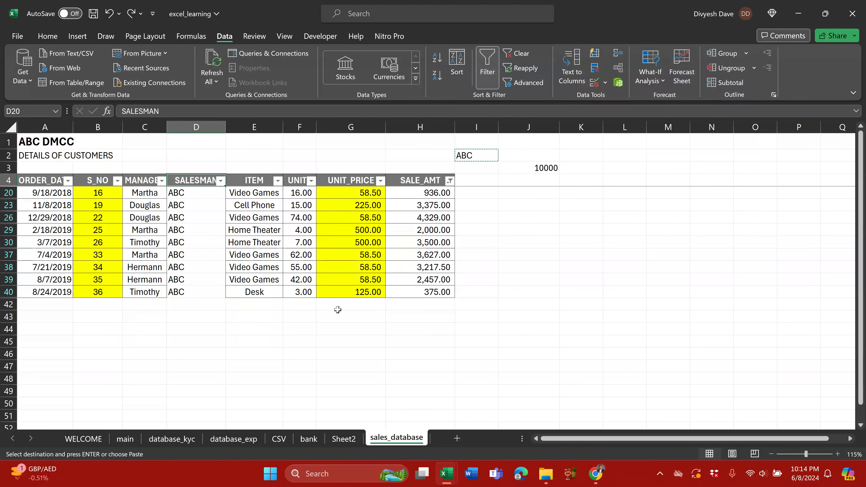
pyautogui.hotkey('ctrl', 'z')
pyautogui.press('Up')
pyautogui.press('Right')
pyautogui.press('Right')
pyautogui.press('Right')
pyautogui.press('Right')
pyautogui.press('Right')
pyautogui.press('Up')
pyautogui.press('Up')
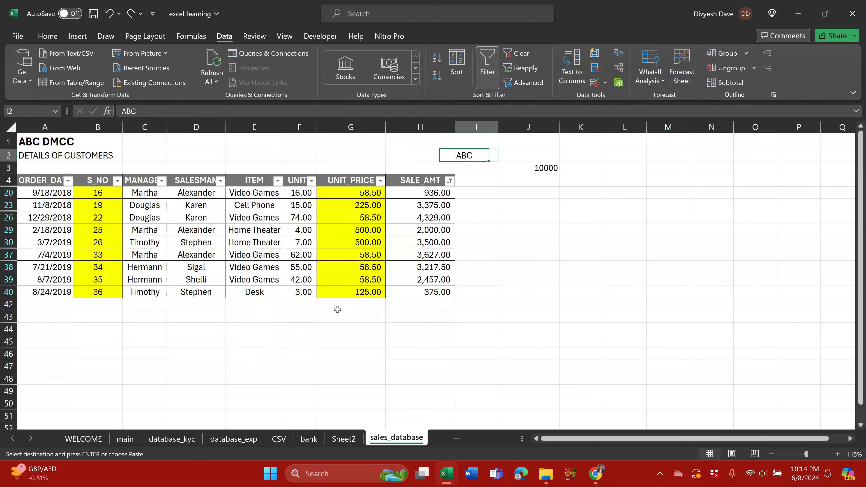
pyautogui.press('Left')
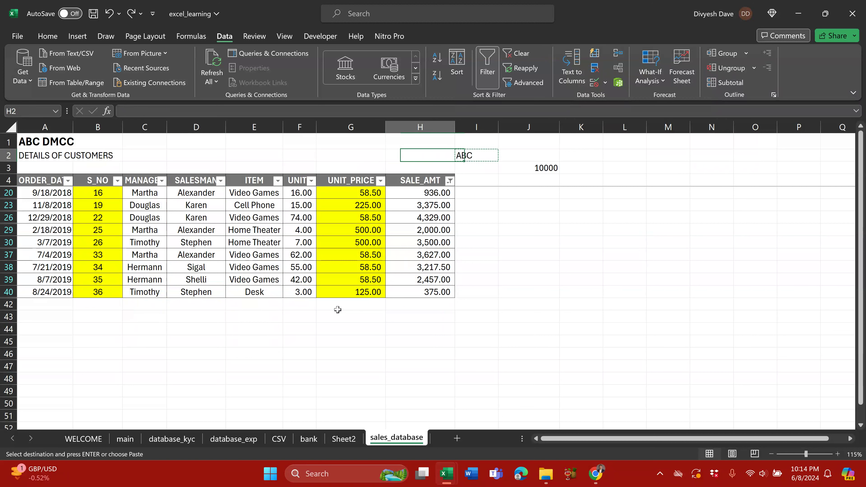
pyautogui.press('Left')
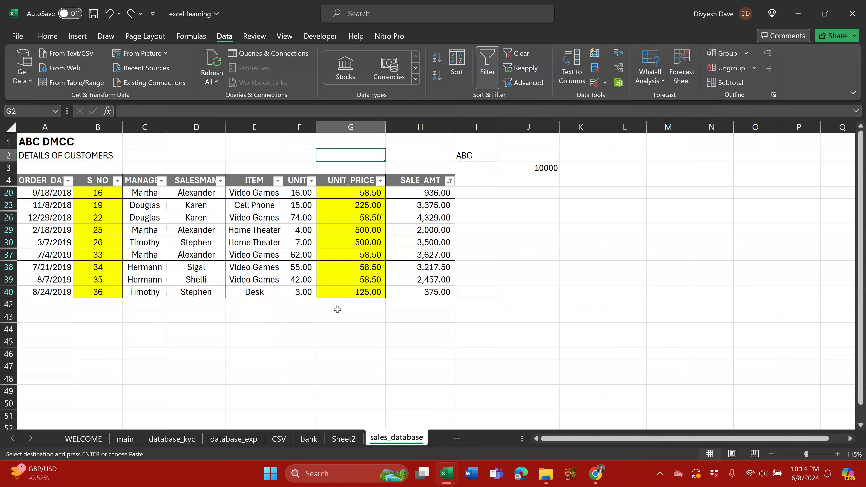
pyautogui.hotkey('ctrl', 'g')
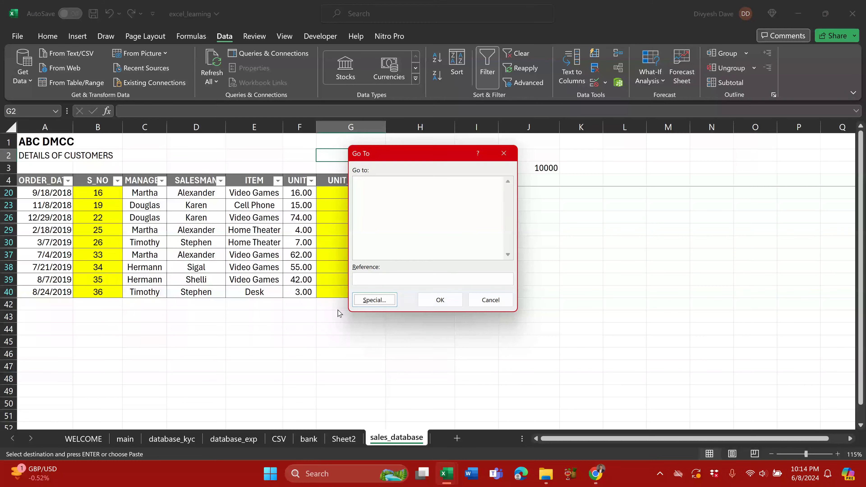
pyautogui.click(375, 300)
pyautogui.press('Escape')
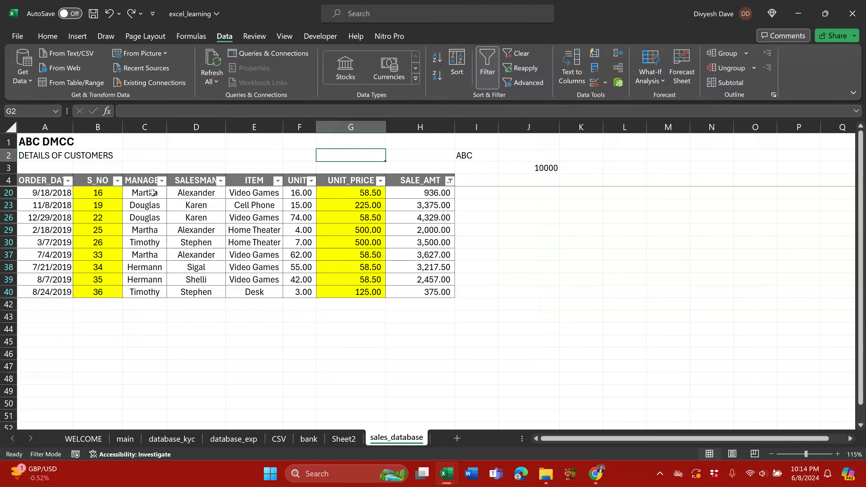
# Copy ABC from I2, select only the visible cells of C20:C40 with Go To Special, and paste it there.
pyautogui.moveTo(145, 193); pyautogui.dragTo(151, 293)
pyautogui.click(480, 154)
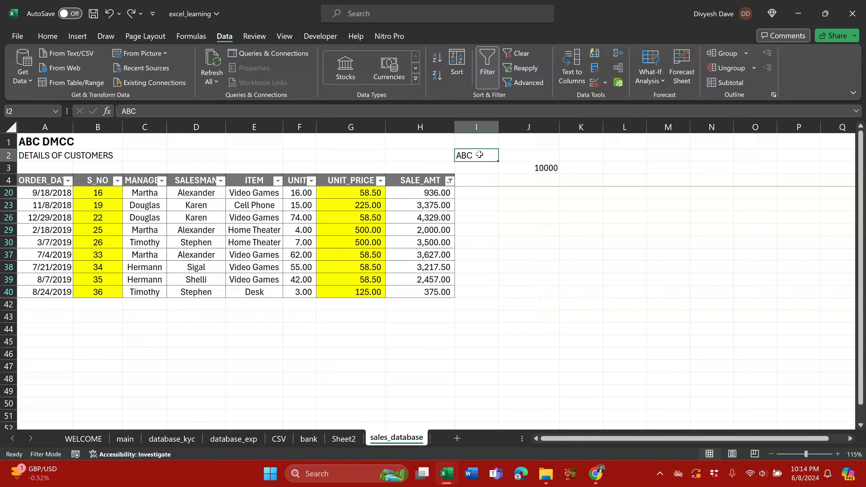
pyautogui.hotkey('ctrl', 'c')
pyautogui.moveTo(148, 190); pyautogui.dragTo(150, 292)
pyautogui.hotkey('ctrl', 'g')
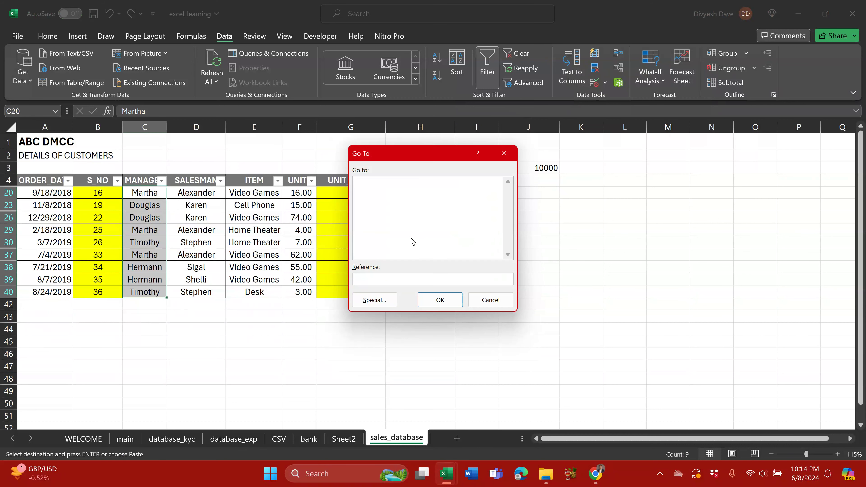
pyautogui.click(373, 298)
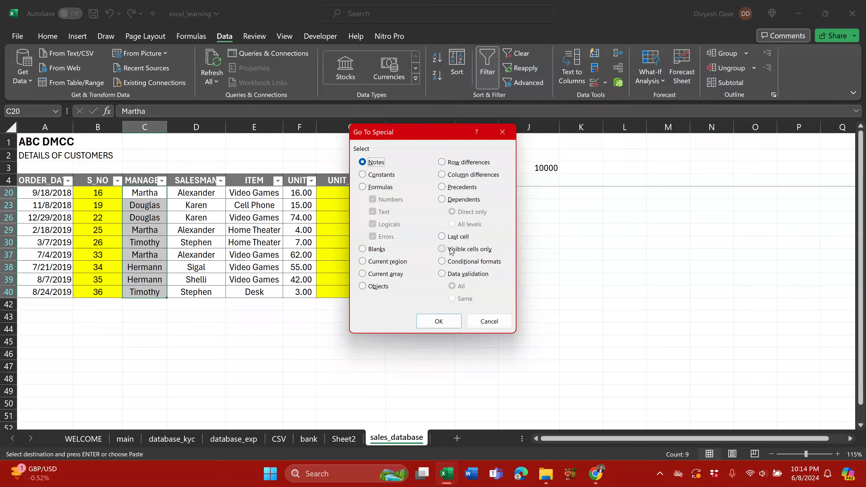
pyautogui.click(458, 253)
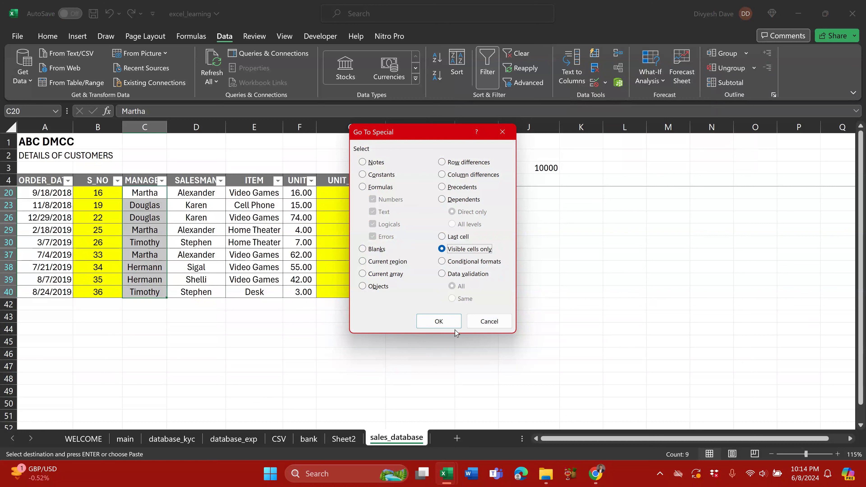
pyautogui.click(440, 322)
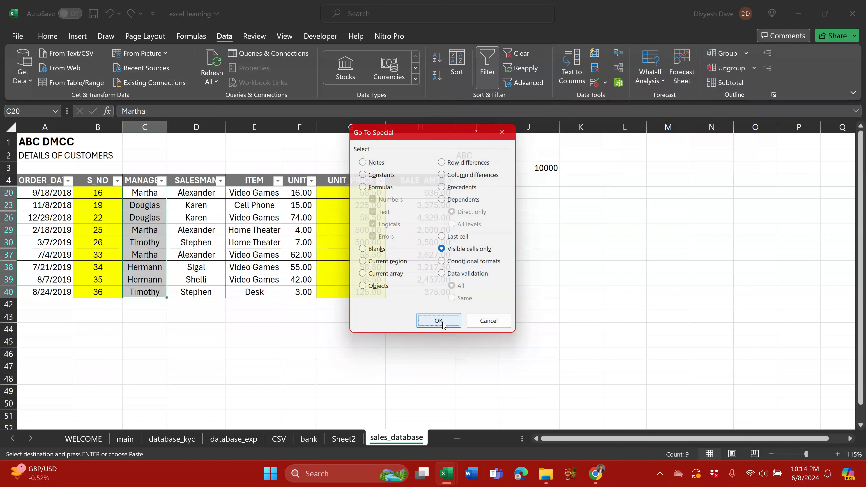
pyautogui.hotkey('ctrl', 'v')
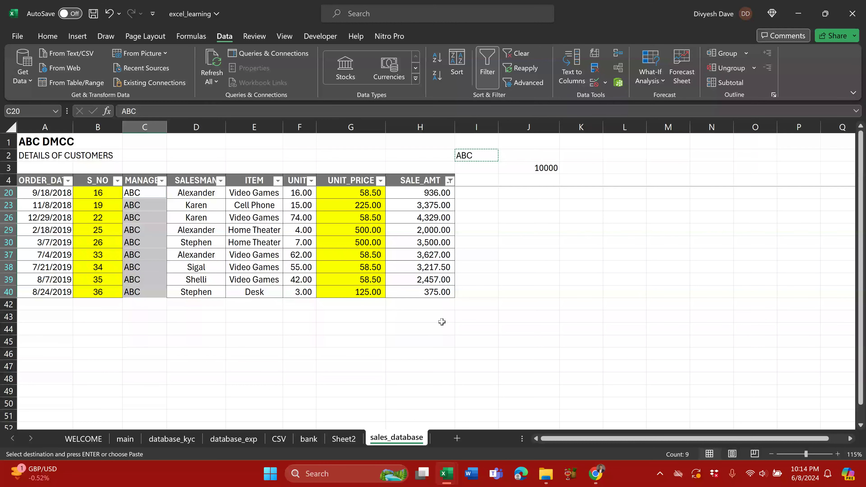
pyautogui.press('Right')
pyautogui.press('Right')
pyautogui.press('Right')
pyautogui.press('Right')
pyautogui.press('Right')
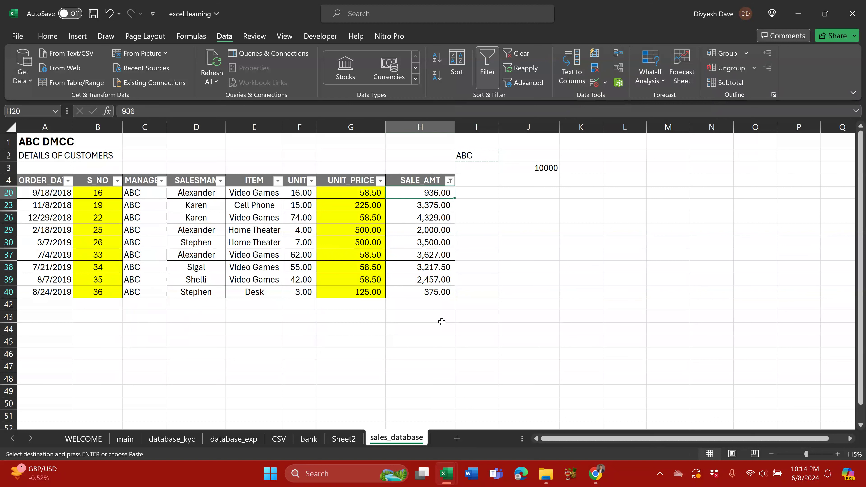
pyautogui.press('Left')
pyautogui.press('Left')
pyautogui.press('Left')
pyautogui.press('Left')
pyautogui.press('Left')
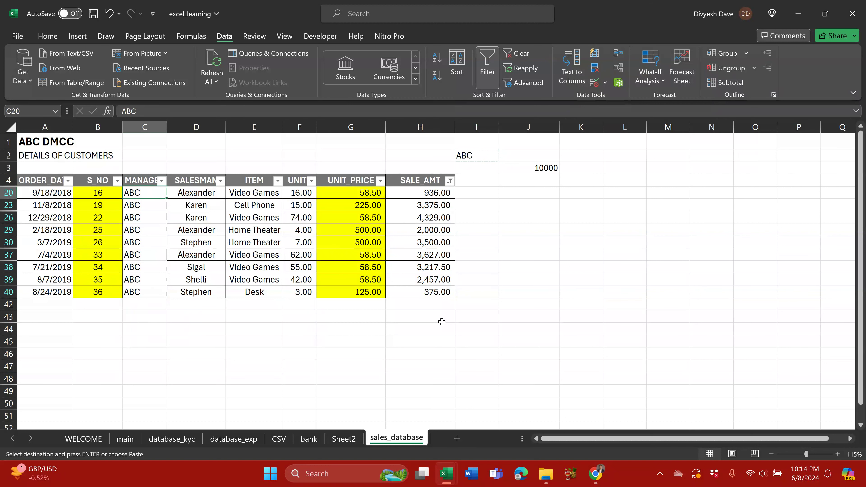
# Select only the visible cells of C20:C40 with Go To Special and cancel the pending copy of I2.
pyautogui.hotkey('shift', 'Down')
pyautogui.hotkey('shift', 'Down')
pyautogui.hotkey('shift', 'Down')
pyautogui.hotkey('shift', 'Down')
pyautogui.hotkey('shift', 'Down')
pyautogui.hotkey('shift', 'Down')
pyautogui.hotkey('shift', 'Down')
pyautogui.hotkey('shift', 'Down')
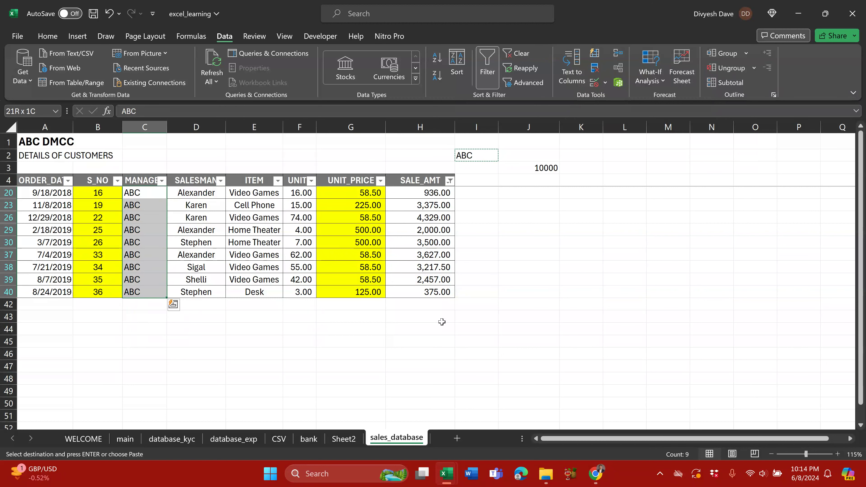
pyautogui.hotkey('ctrl', 'g')
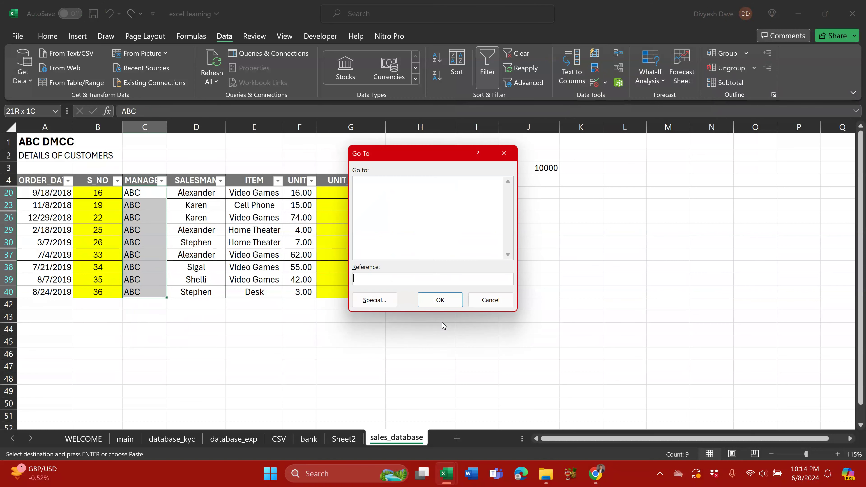
pyautogui.hotkey('alt', 's')
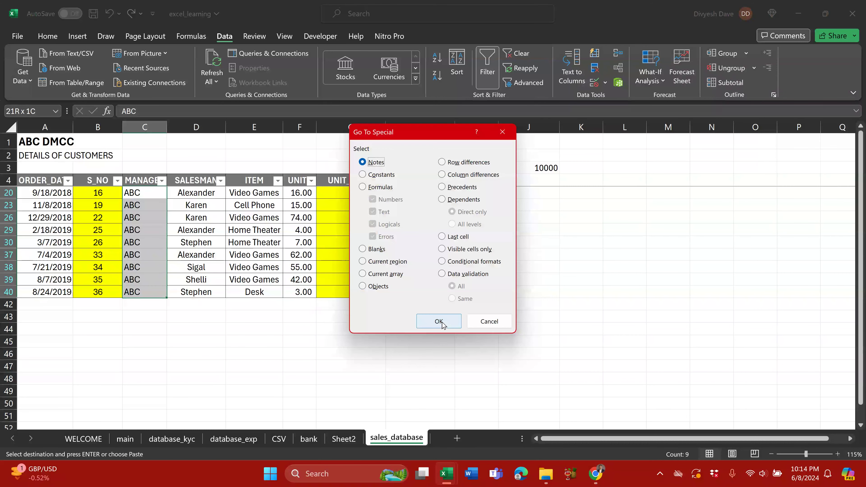
pyautogui.click(458, 253)
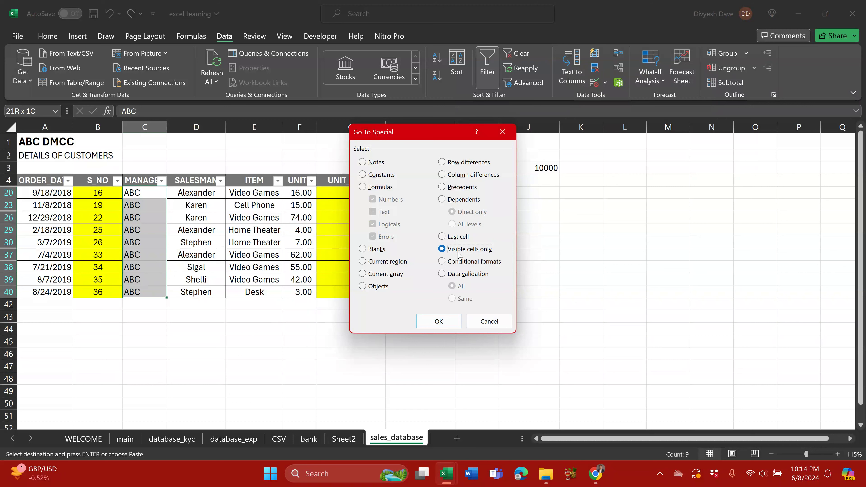
pyautogui.click(440, 322)
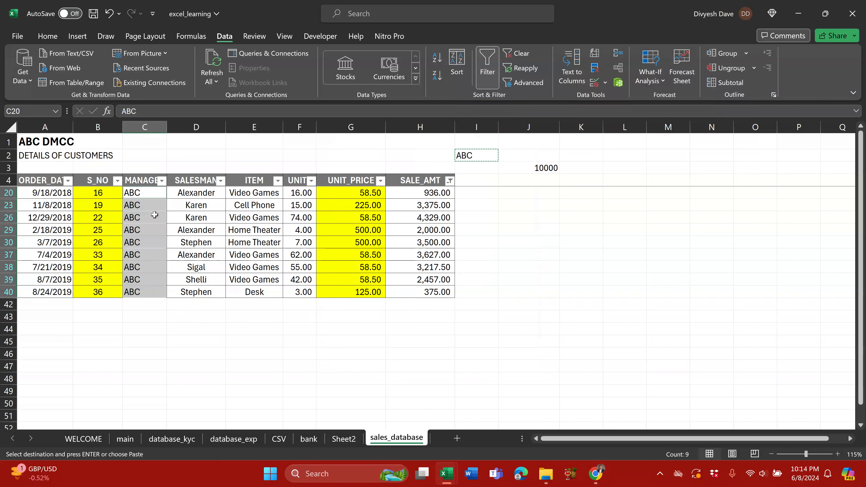
pyautogui.press('Escape')
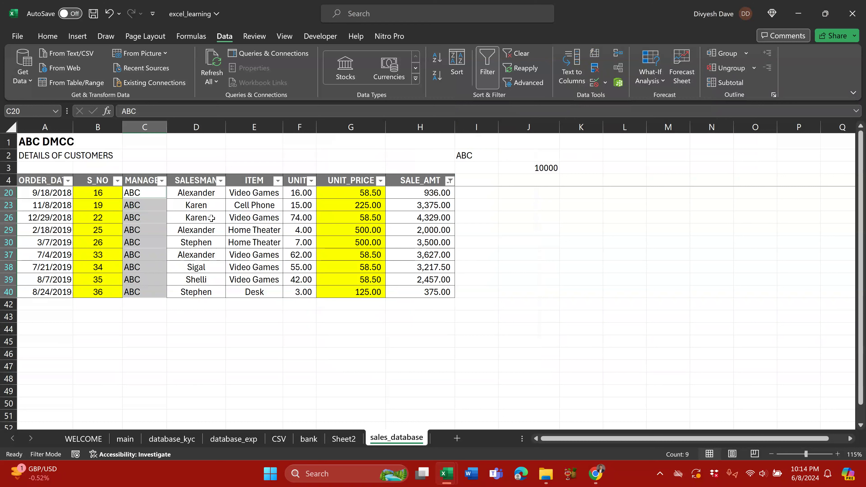
# Select only the visible UNIT_PRICE cells in G20:G40 with Go To Special and copy them.
pyautogui.moveTo(346, 194); pyautogui.dragTo(351, 291)
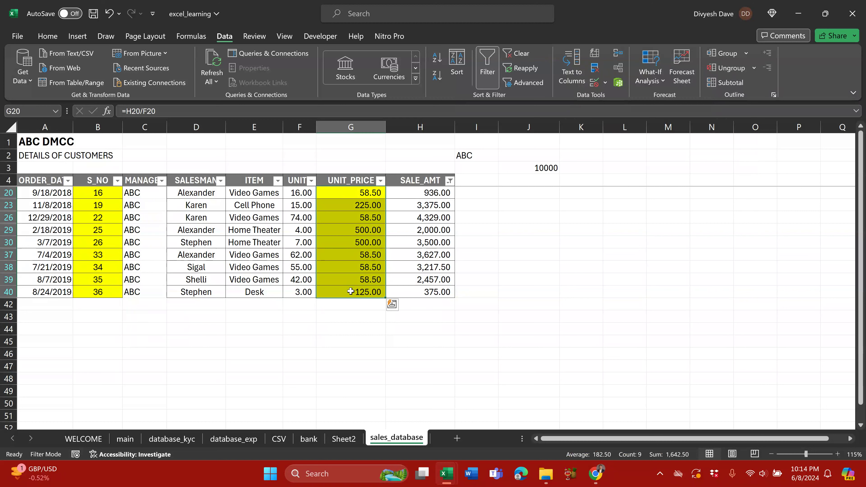
pyautogui.hotkey('ctrl', 'g')
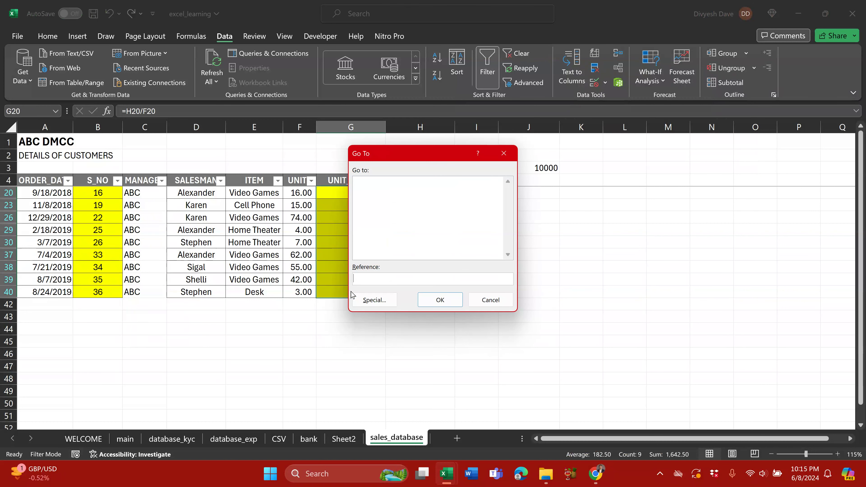
pyautogui.click(354, 296)
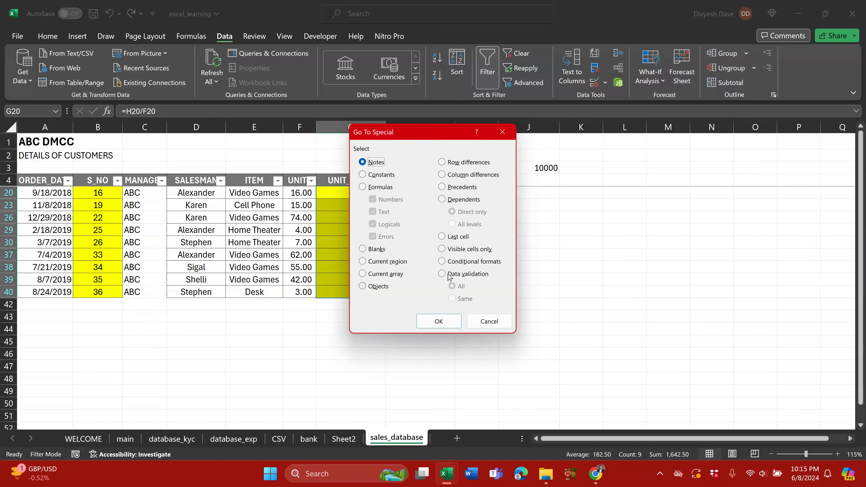
pyautogui.click(478, 251)
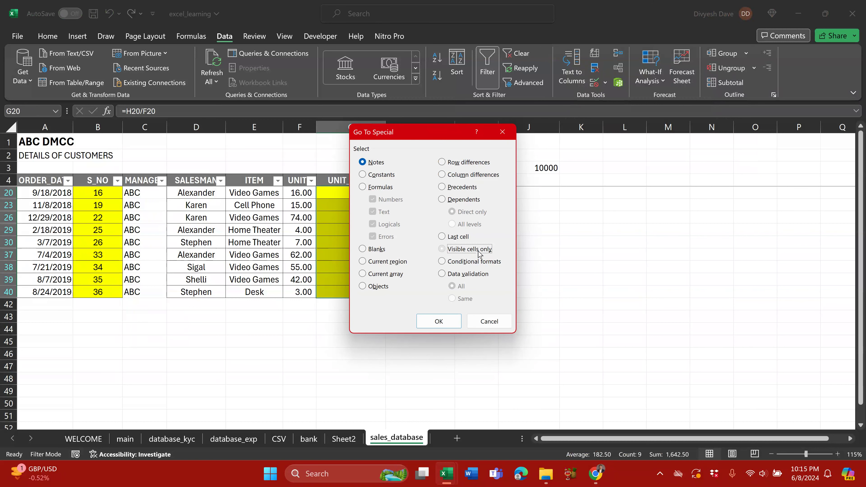
pyautogui.click(438, 321)
pyautogui.hotkey('ctrl', 'c')
# Paste the copied visible UNIT_PRICE cells as values only, starting at G44 below the sales table.
pyautogui.press('Down')
pyautogui.press('Down')
pyautogui.press('Down')
pyautogui.press('Down')
pyautogui.press('Down')
pyautogui.press('Down')
pyautogui.press('Down')
pyautogui.press('Down')
pyautogui.press('Down')
pyautogui.press('Down')
pyautogui.press('Down')
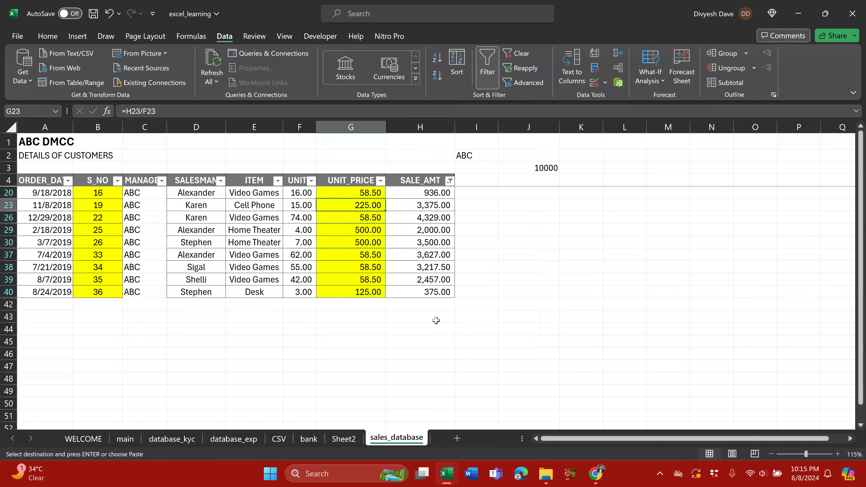
pyautogui.hotkey('alt', 'e')
pyautogui.press('s')
pyautogui.press('v')
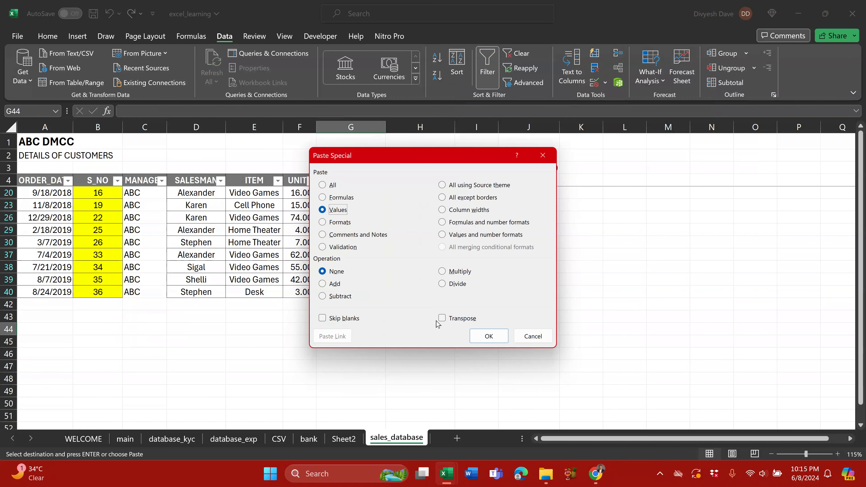
pyautogui.press('Return')
pyautogui.scroll(-2, 433, 320)
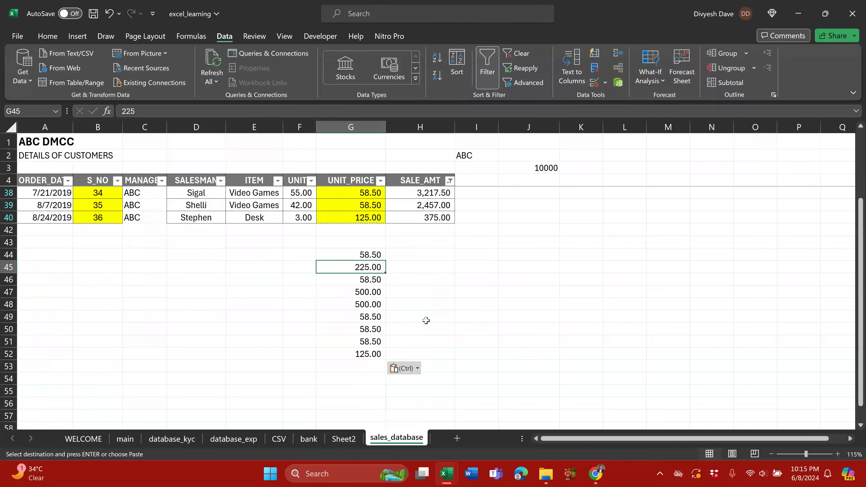
# Delete the pasted prices in G44:G52 and clear the helper entries in H2:K3.
pyautogui.moveTo(363, 256); pyautogui.dragTo(358, 353)
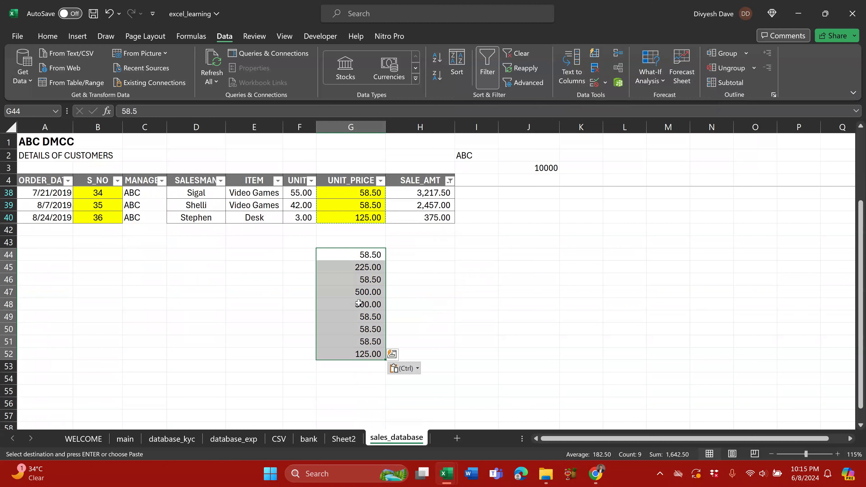
pyautogui.press('Delete')
pyautogui.scroll(2, 358, 273)
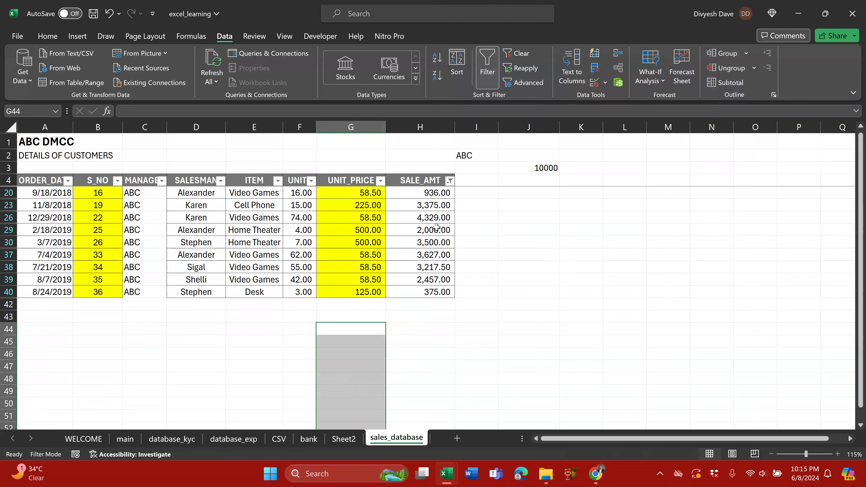
pyautogui.moveTo(429, 157); pyautogui.dragTo(579, 168)
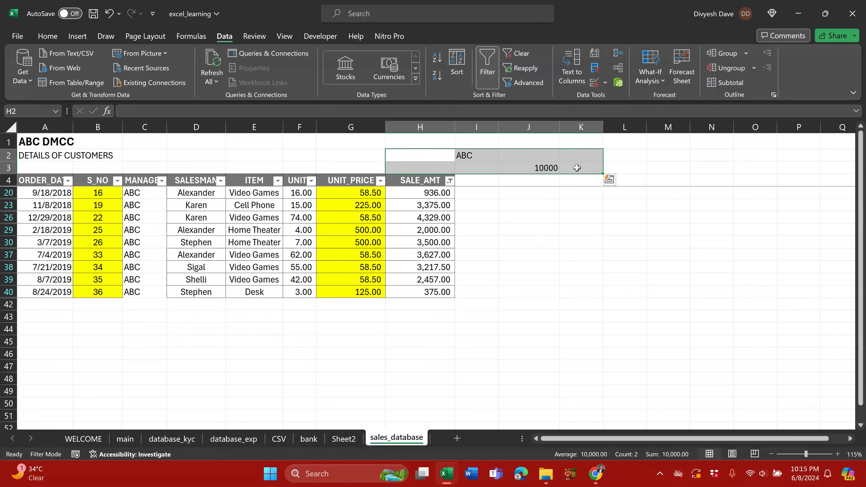
pyautogui.press('Delete')
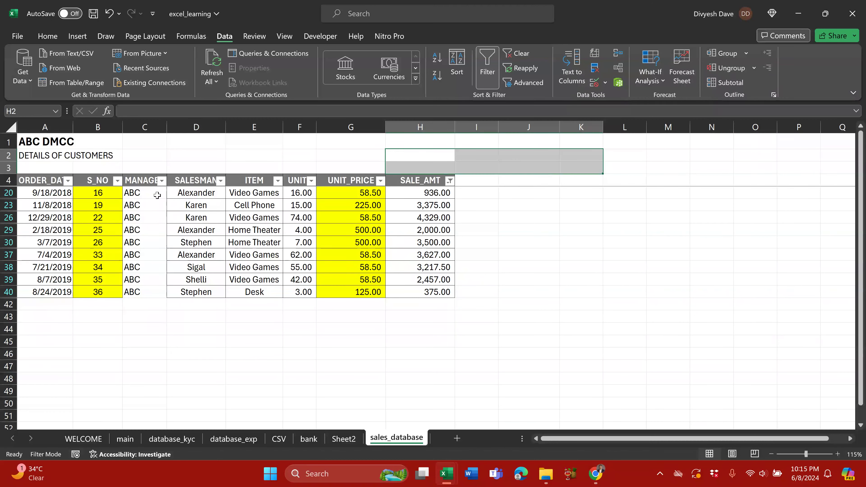
pyautogui.moveTo(155, 194); pyautogui.dragTo(149, 290)
pyautogui.press('alt')
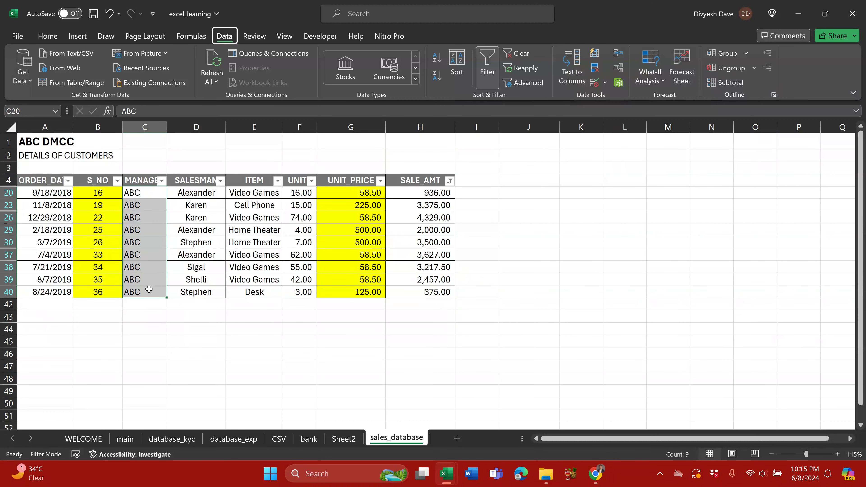
pyautogui.press('h')
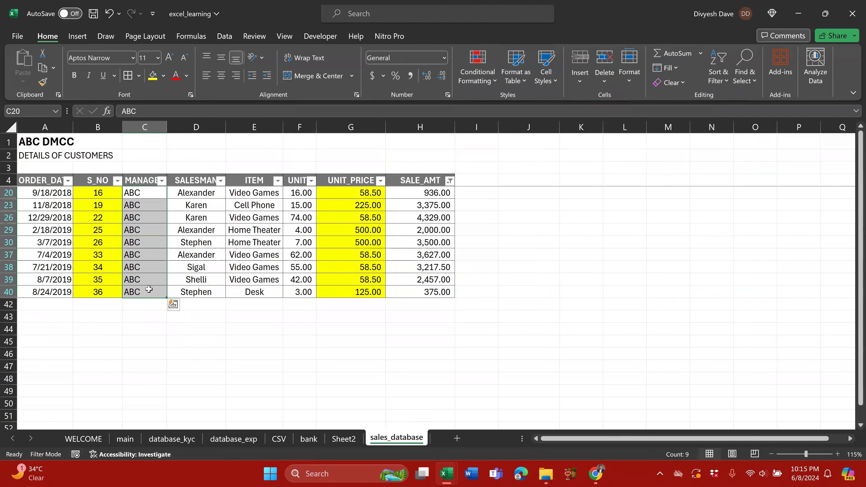
pyautogui.click(98, 218)
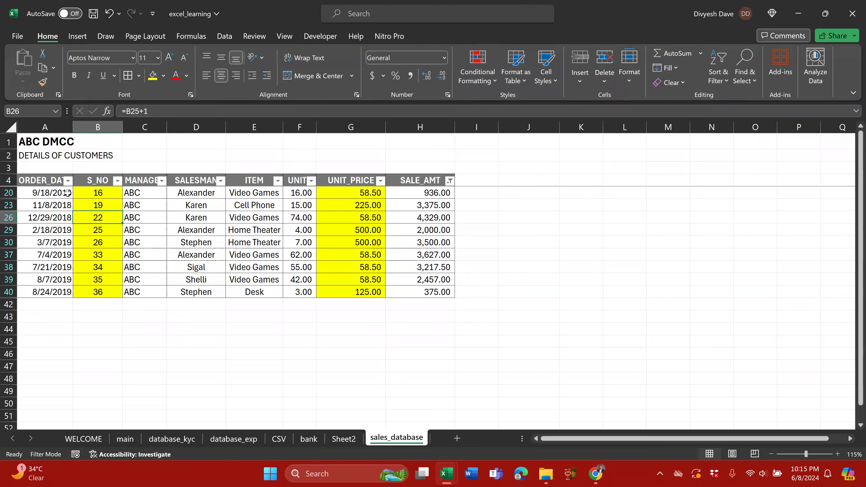
# Clear the filter from the sales table and save the workbook.
pyautogui.moveTo(41, 193); pyautogui.dragTo(413, 297)
pyautogui.press('alt')
pyautogui.press('a')
pyautogui.press('c')
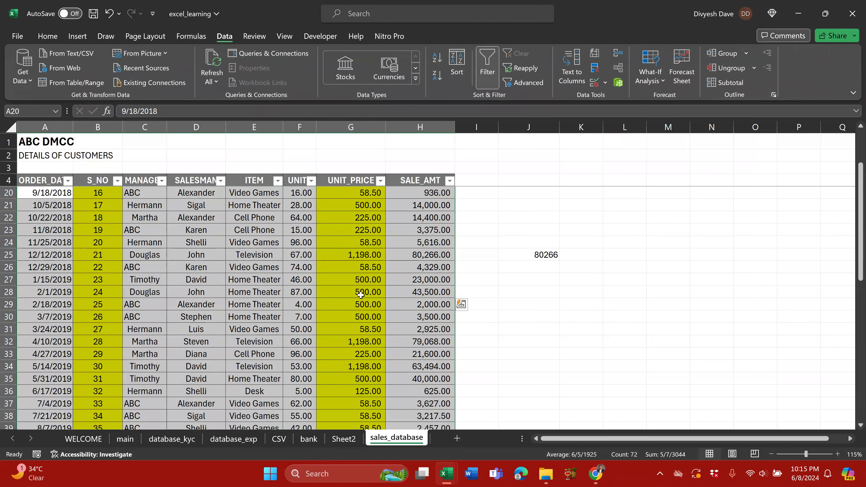
pyautogui.hotkey('ctrl', 's')
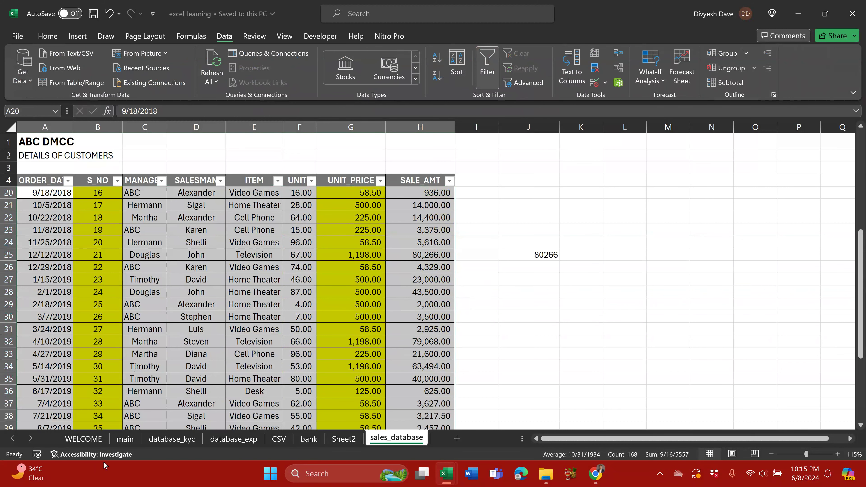
# Review the Text To Column notes on the main sheet and look through the CSV, bank and Sheet2 sheets.
pyautogui.click(128, 440)
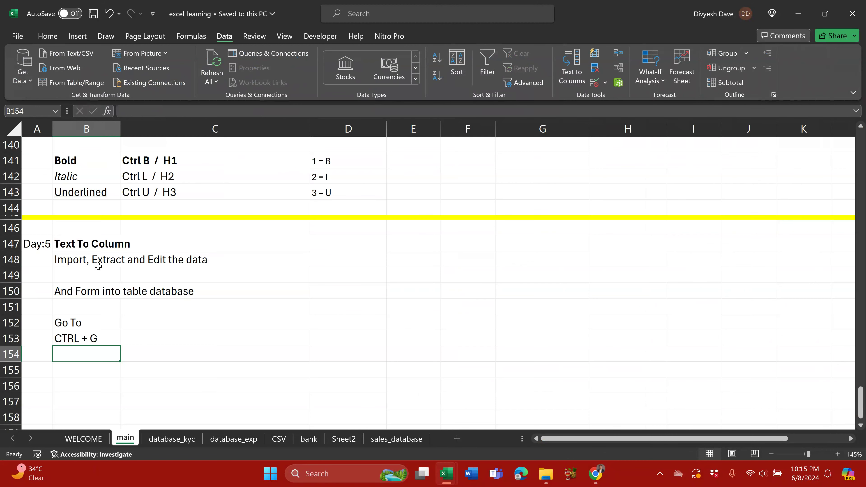
pyautogui.click(77, 261)
pyautogui.click(70, 243)
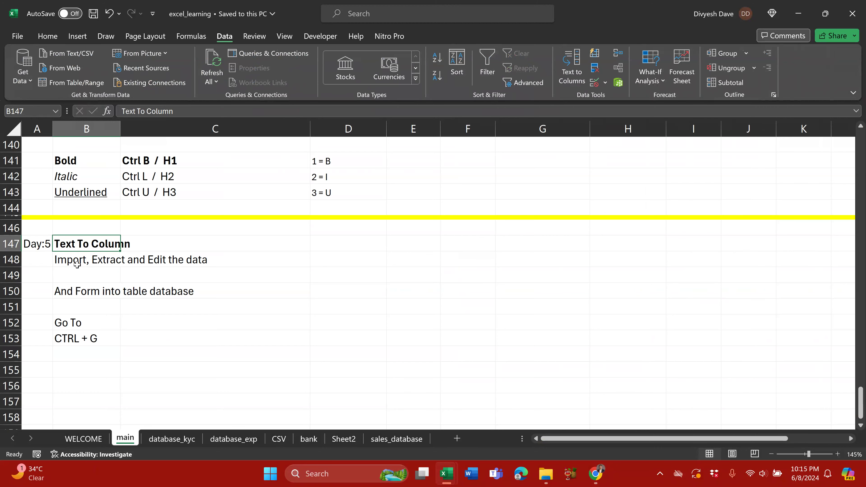
pyautogui.click(279, 439)
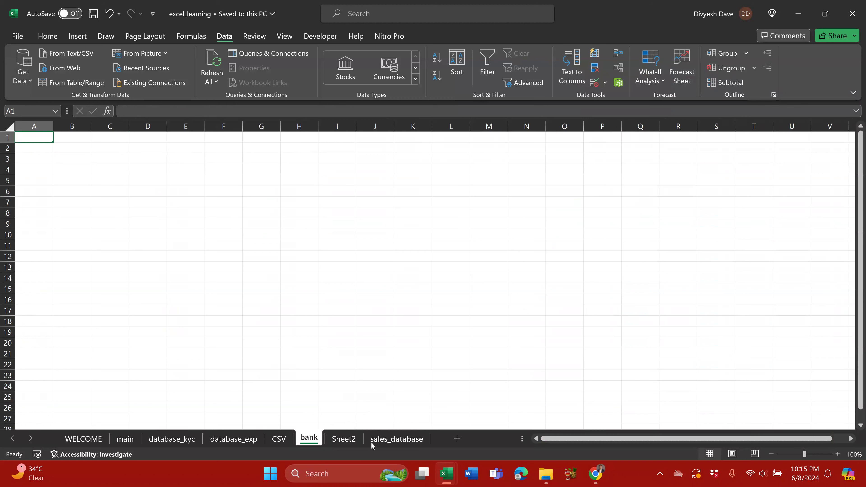
pyautogui.click(346, 439)
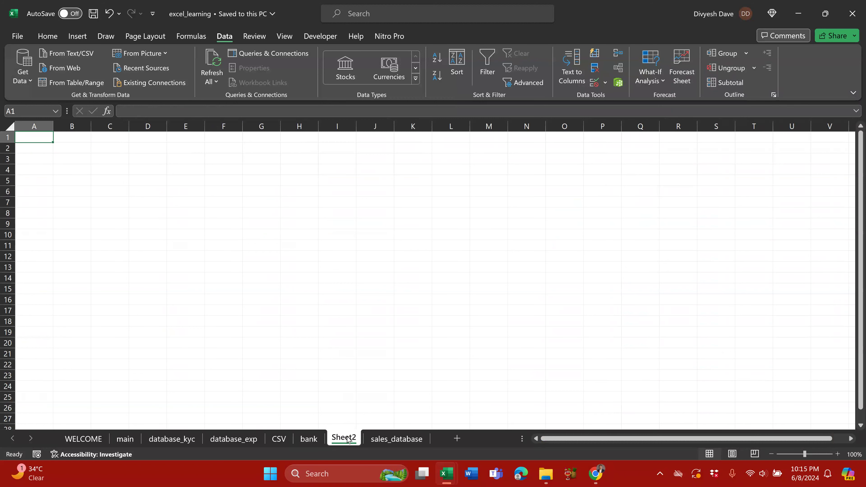
pyautogui.click(387, 439)
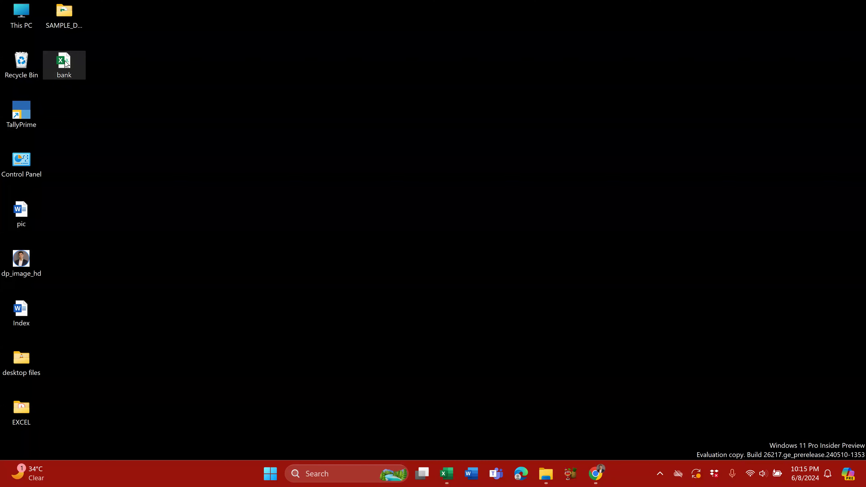
# Open the bank file from the desktop, look through its comma-separated customer rows, and close it.
pyautogui.doubleClick(76, 77)
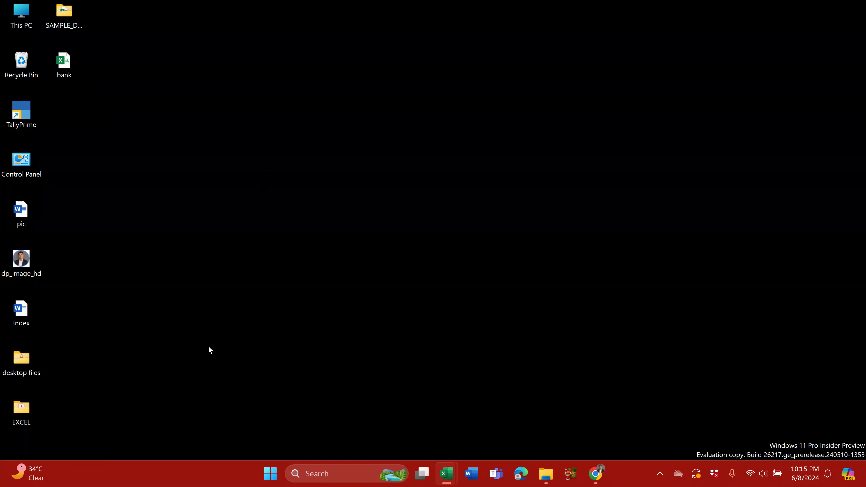
pyautogui.scroll(3, 213, 306)
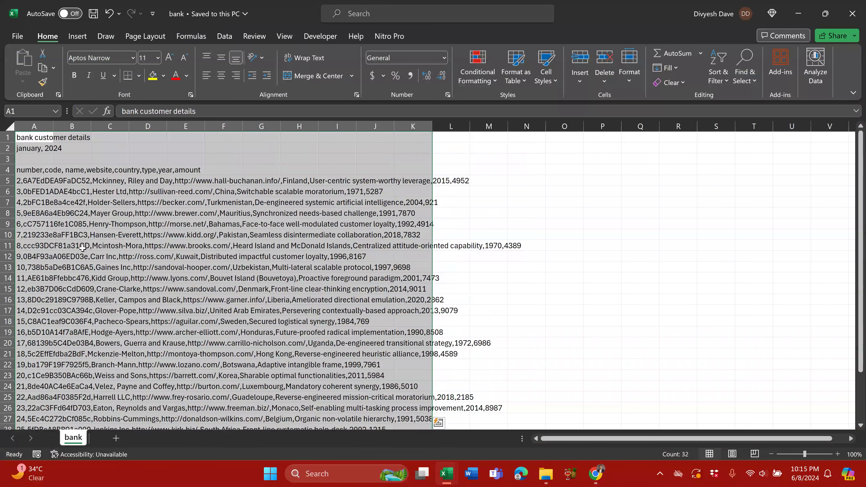
pyautogui.scroll(-4, 102, 195)
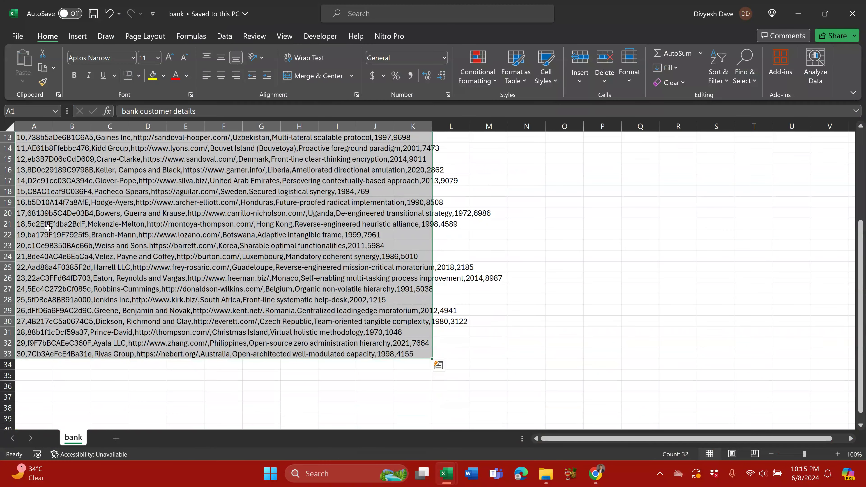
pyautogui.scroll(-2, 34, 294)
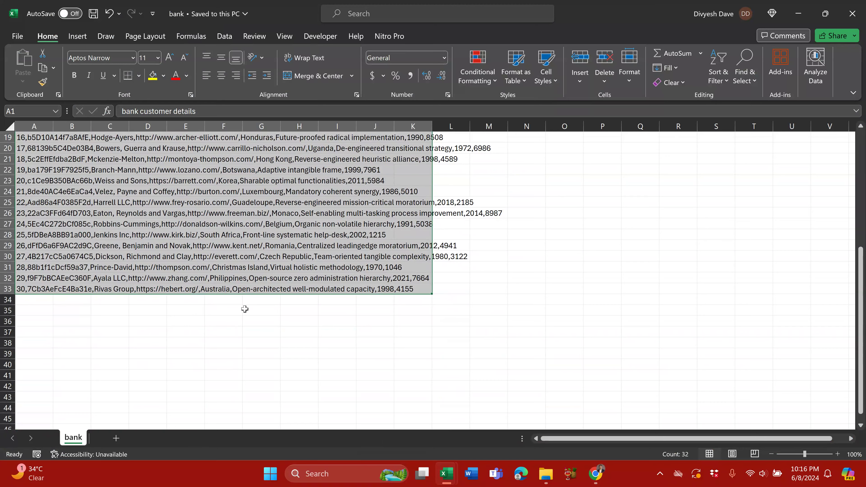
pyautogui.click(853, 13)
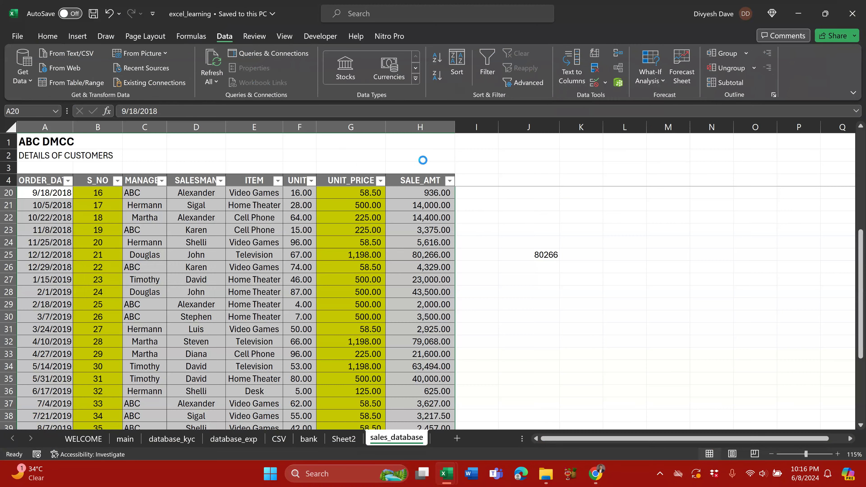
pyautogui.click(196, 242)
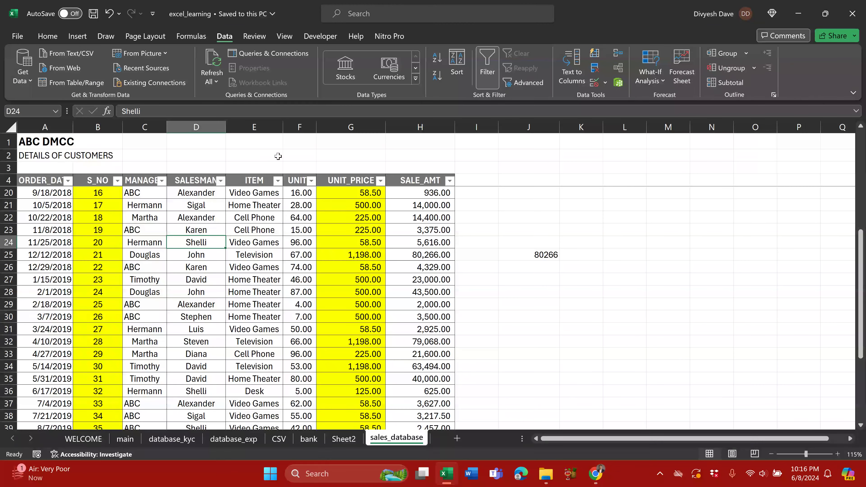
# Go to the main sheet, then switch to the Excel Task spreadsheet in Google Sheets.
pyautogui.click(126, 440)
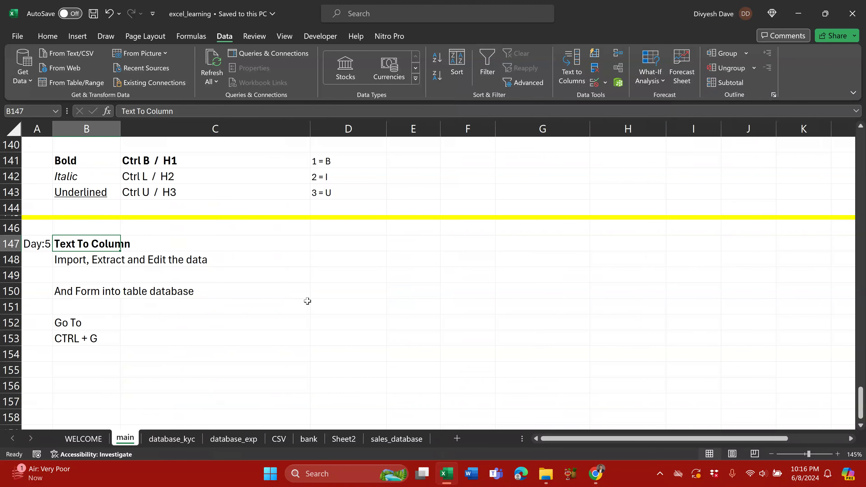
pyautogui.hotkey('alt', 'Tab')
pyautogui.hotkey('alt', 'Tab')
pyautogui.hotkey('alt', 'Tab')
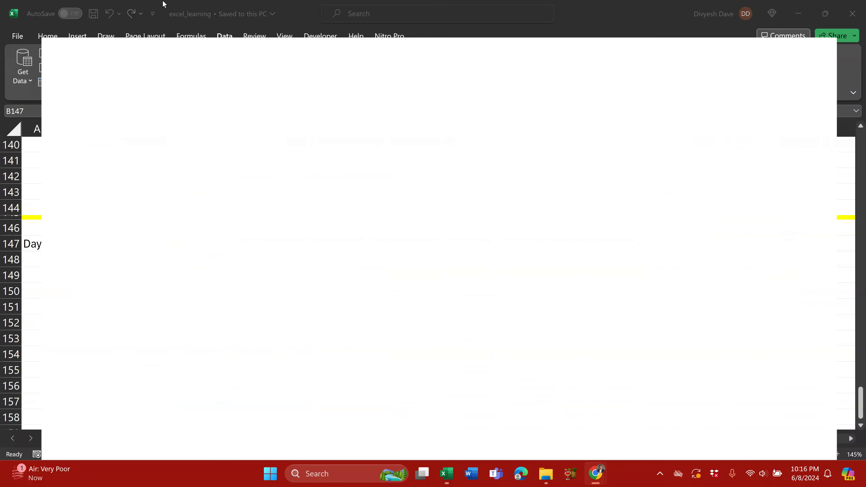
pyautogui.click(140, 3)
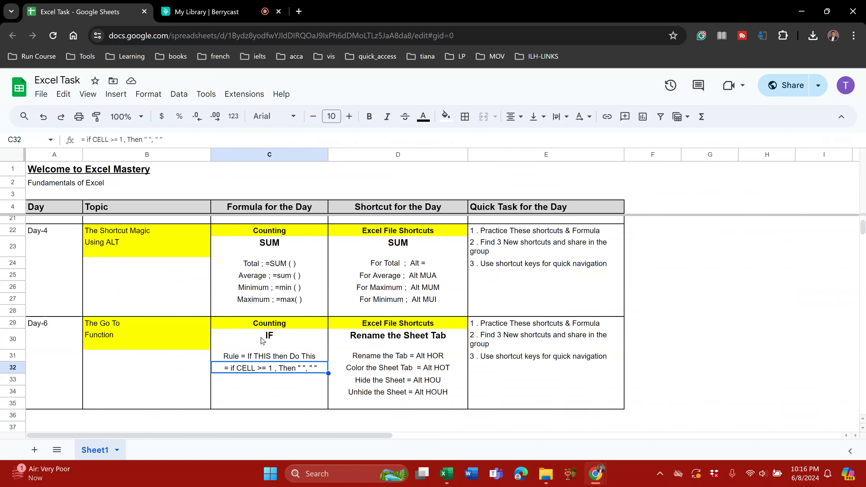
# Replace the Day-6 formula heading in C29 with "The If Function".
pyautogui.click(275, 337)
pyautogui.doubleClick(287, 322)
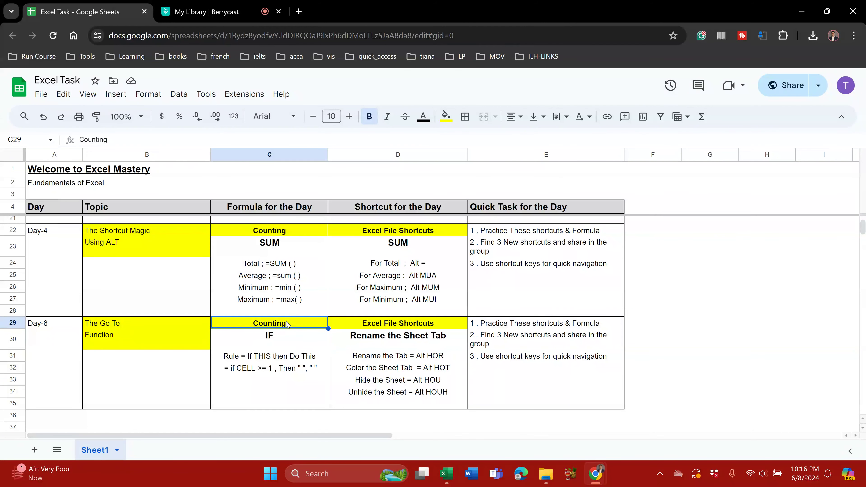
pyautogui.hotkey('ctrl', 'a')
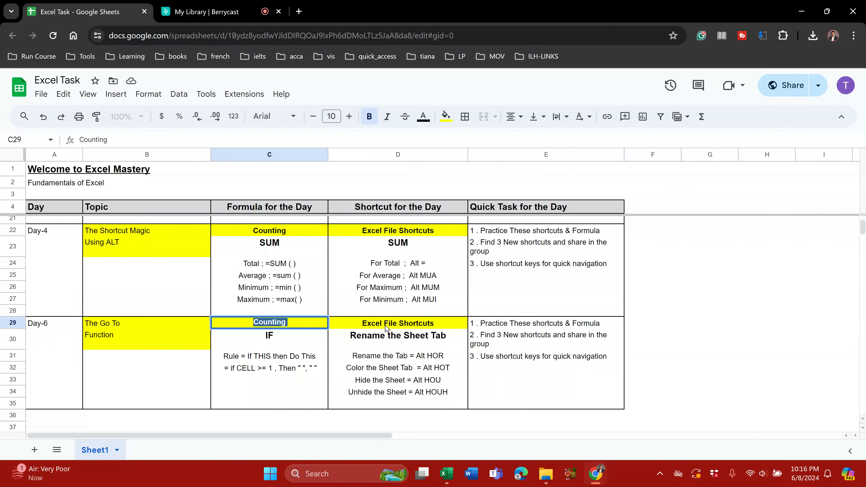
pyautogui.write('The If')
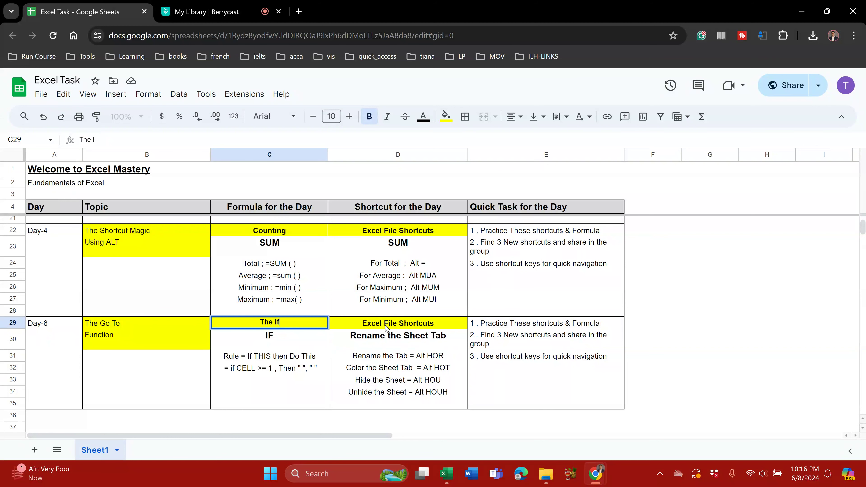
pyautogui.write(' Function')
pyautogui.press('Return')
# Switch back to Excel and delete the leftover value in J25 on the sales_database sheet.
pyautogui.hotkey('alt', 'Tab')
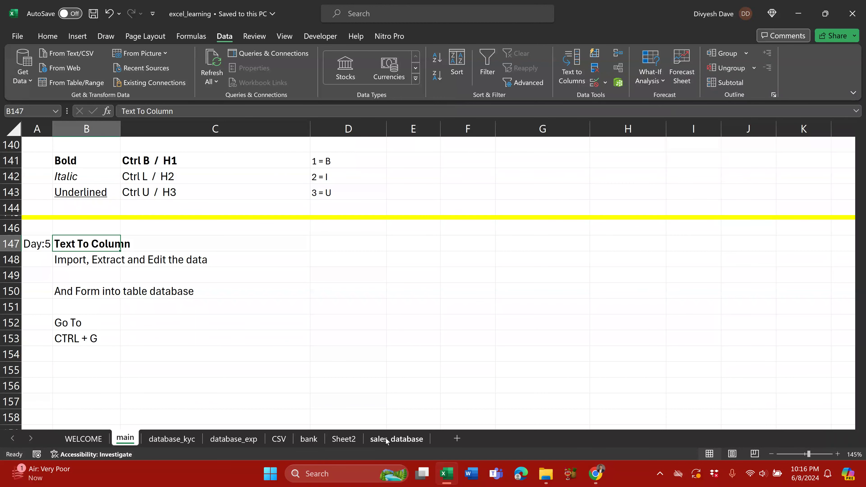
pyautogui.click(372, 440)
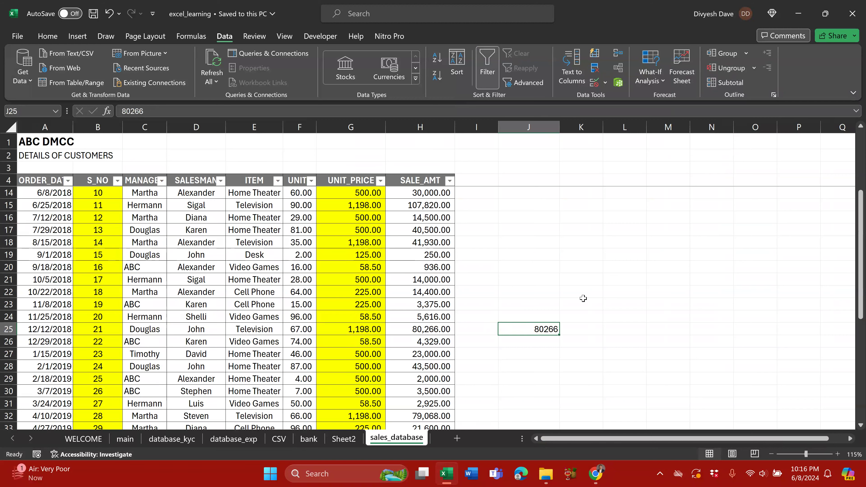
pyautogui.press('Delete')
pyautogui.scroll(3, 498, 311)
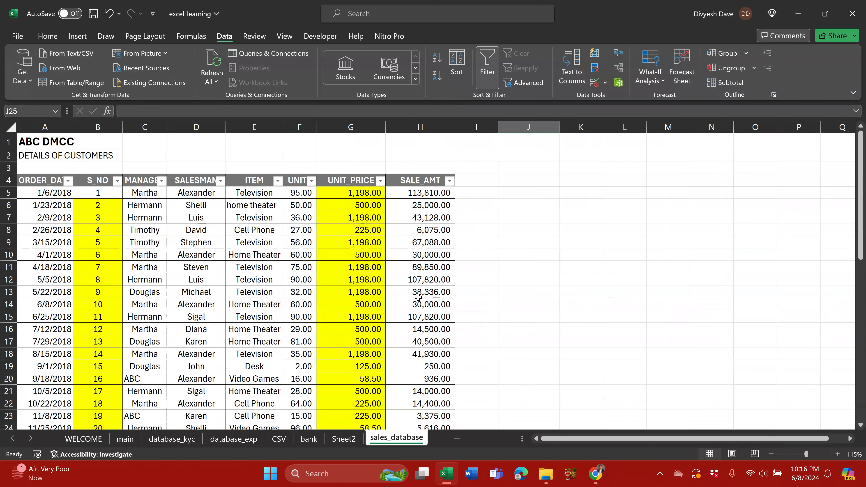
# Look over the last rows of the sales table and the month columns on the database_exp sheet.
pyautogui.scroll(-5, 448, 302)
pyautogui.scroll(-3, 447, 302)
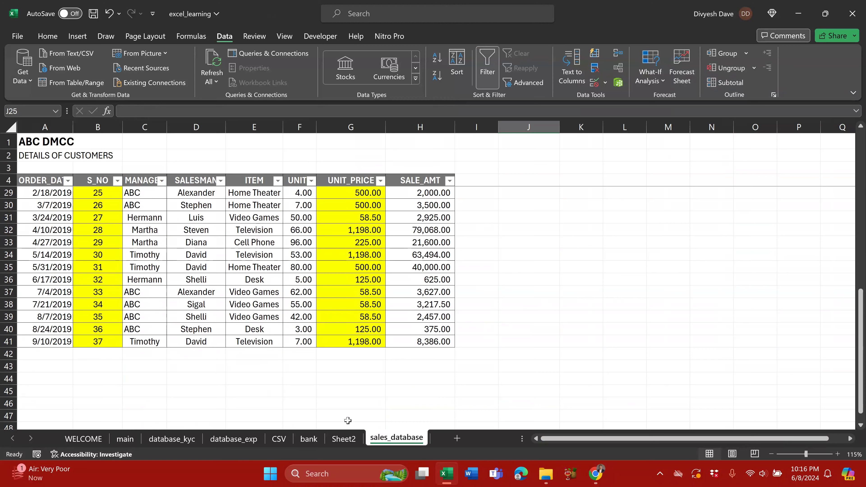
pyautogui.click(234, 439)
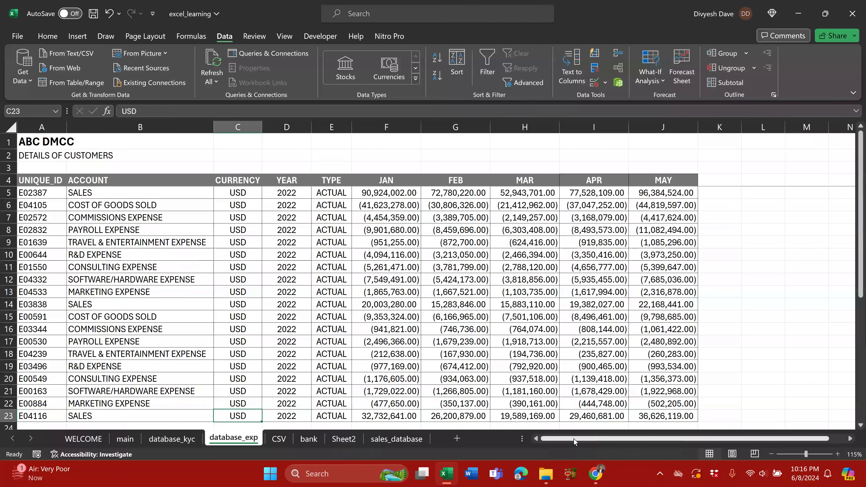
pyautogui.moveTo(618, 439); pyautogui.dragTo(636, 440)
pyautogui.click(850, 439)
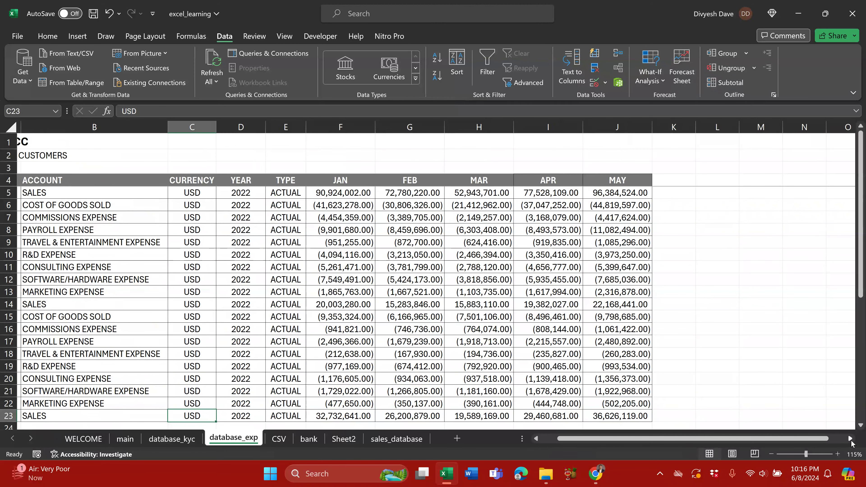
# Examine the MAY figures on the database_exp sheet and the empty column beside them.
pyautogui.hscroll(3, 851, 443)
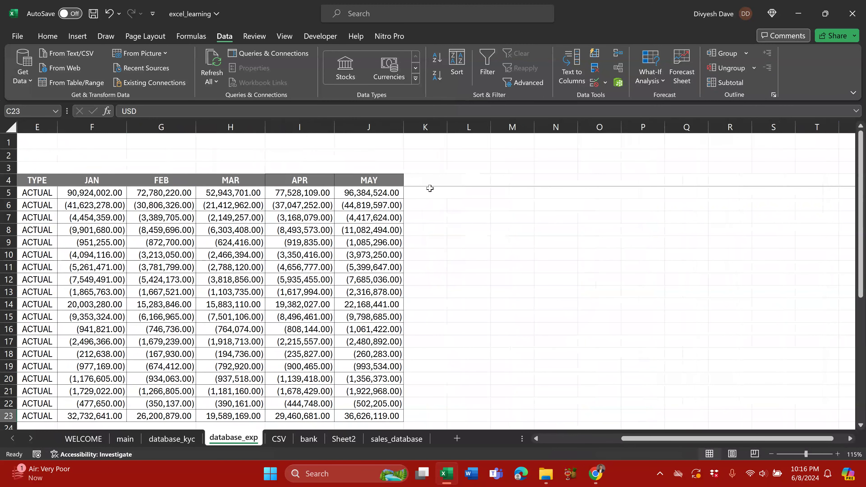
pyautogui.click(429, 192)
pyautogui.press('Left')
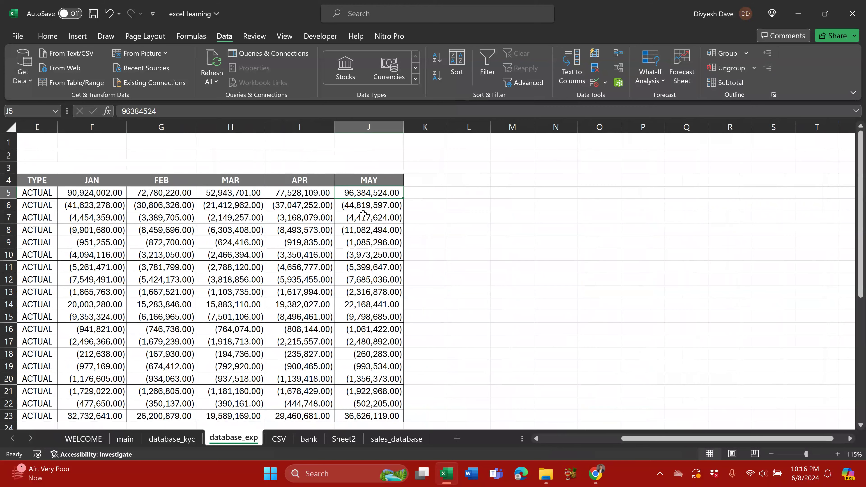
pyautogui.scroll(-3, 379, 285)
pyautogui.scroll(3, 379, 285)
pyautogui.click(440, 192)
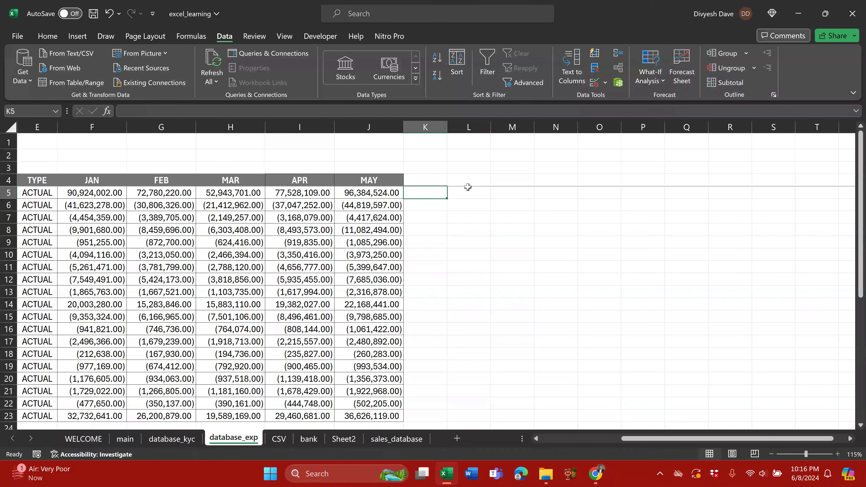
pyautogui.press('Left')
pyautogui.press('Right')
pyautogui.press('Up')
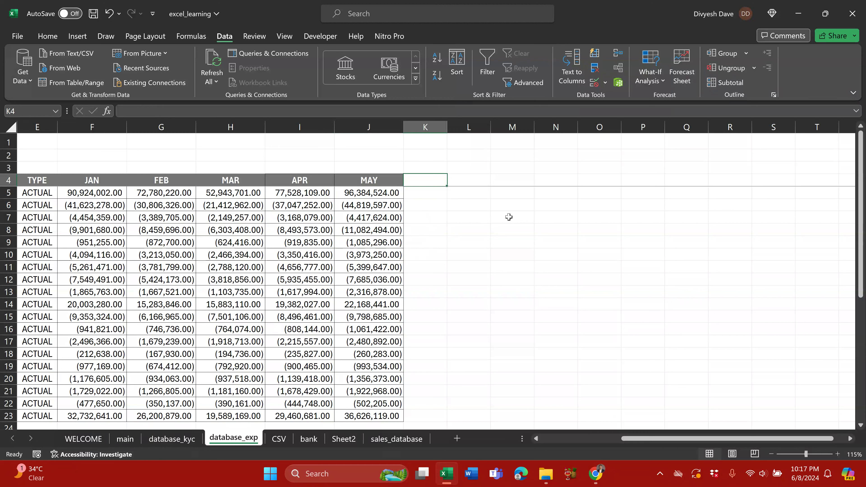
# Start an IF formula in K5 that tests whether the MAY value in J5 is at least 1.
pyautogui.press('Down')
pyautogui.write('=')
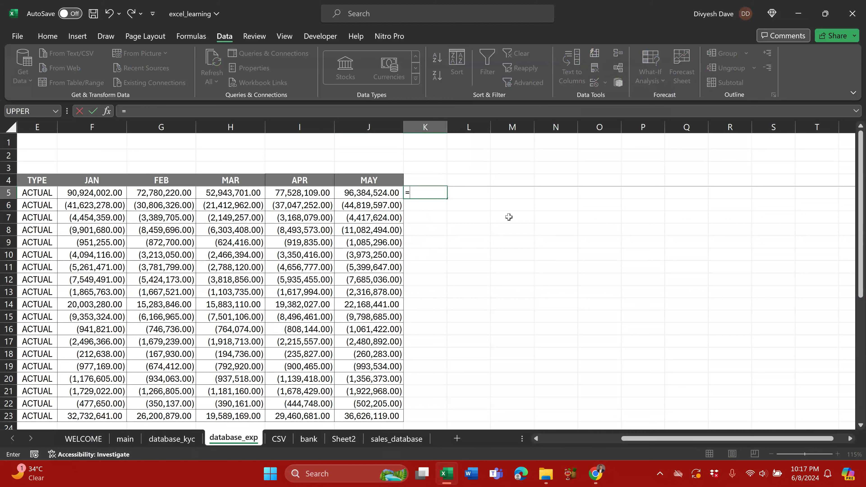
pyautogui.write('if')
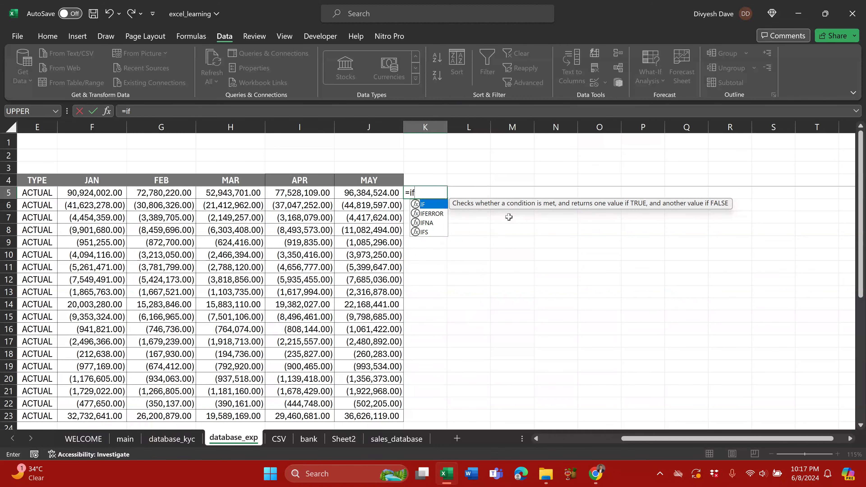
pyautogui.press('Tab')
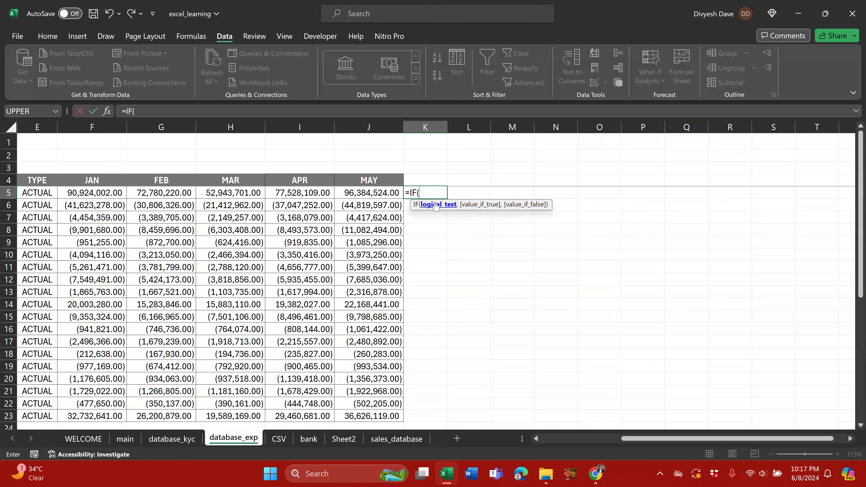
pyautogui.click(386, 192)
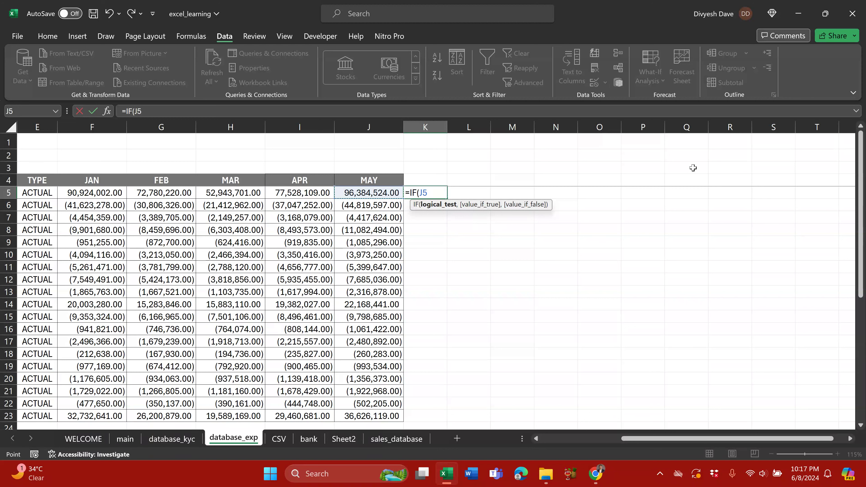
pyautogui.write('>')
pyautogui.write('=')
pyautogui.write('0')
pyautogui.write('1')
# Complete the K5 formula with "PROFIT" if true and "LOSS" if false, accepting the suggested correction to =IF(J5>=1,"PROFIT","LOSS").
pyautogui.write(',"PROFOT')
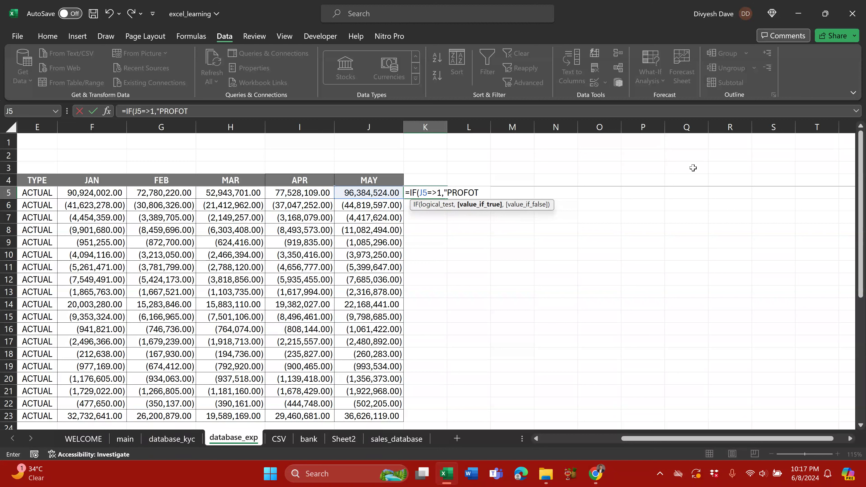
pyautogui.press('BackSpace')
pyautogui.press('BackSpace')
pyautogui.write('IT"')
pyautogui.write(',"')
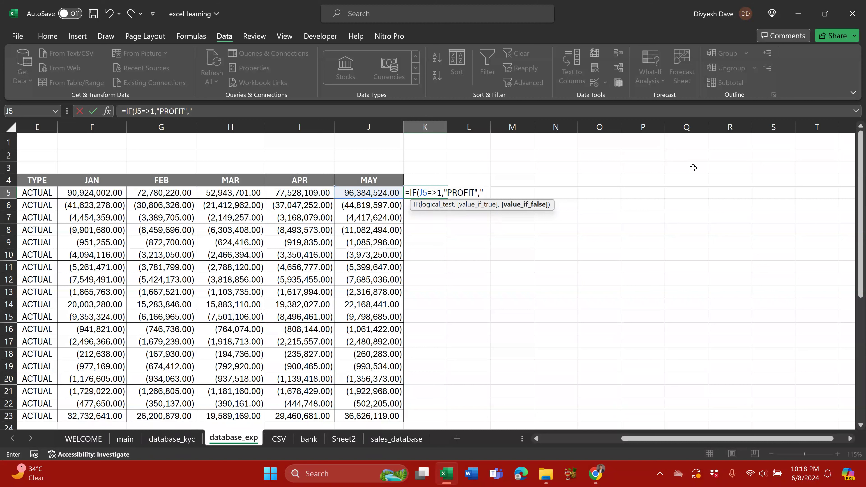
pyautogui.write('LOSS ')
pyautogui.write(')')
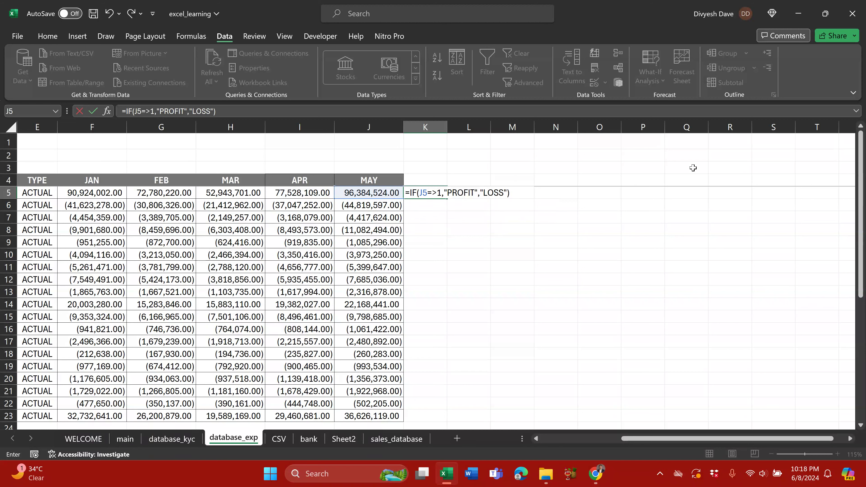
pyautogui.press('Return')
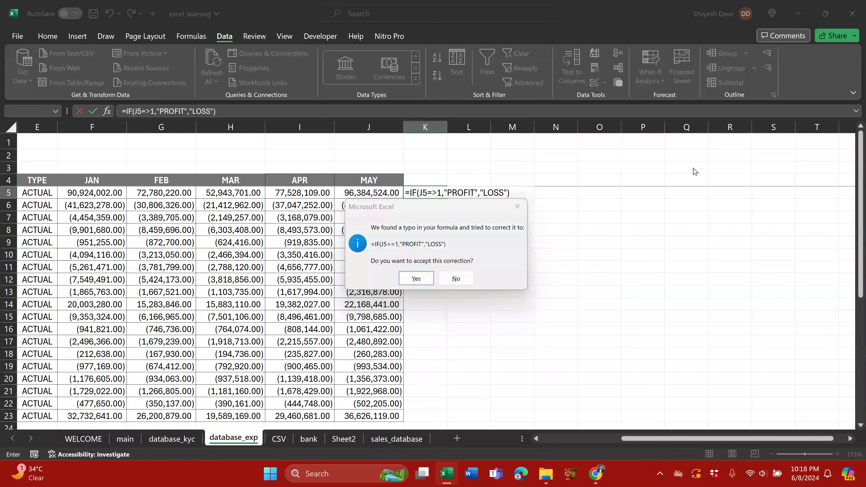
pyautogui.press('Return')
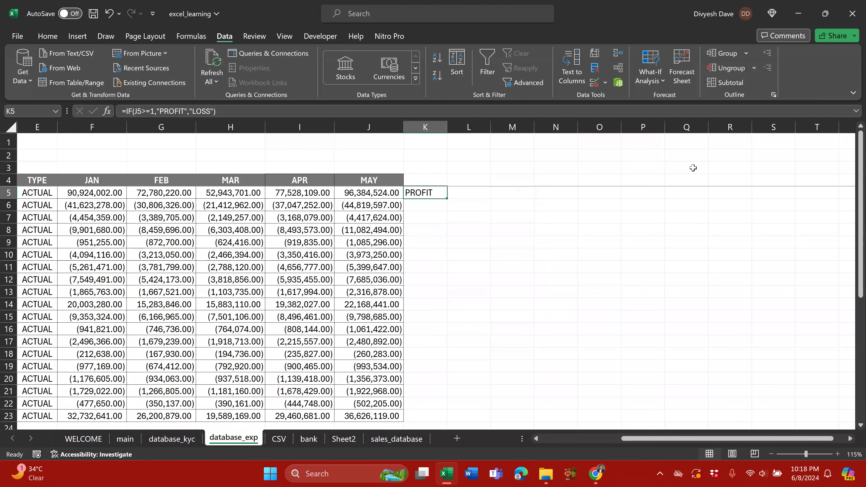
# Fill the IF formula from K5 down through K23.
pyautogui.hotkey('shift', 'Down')
pyautogui.hotkey('shift', 'Down')
pyautogui.hotkey('shift', 'Down')
pyautogui.hotkey('shift', 'Down')
pyautogui.hotkey('shift', 'Down')
pyautogui.hotkey('shift', 'Down')
pyautogui.hotkey('shift', 'Down')
pyautogui.hotkey('shift', 'Down')
pyautogui.hotkey('shift', 'Down')
pyautogui.hotkey('shift', 'Down')
pyautogui.hotkey('shift', 'Down')
pyautogui.hotkey('shift', 'Down')
pyautogui.hotkey('shift', 'Down')
pyautogui.hotkey('shift', 'Down')
pyautogui.hotkey('shift', 'Down')
pyautogui.hotkey('shift', 'Down')
pyautogui.hotkey('shift', 'Down')
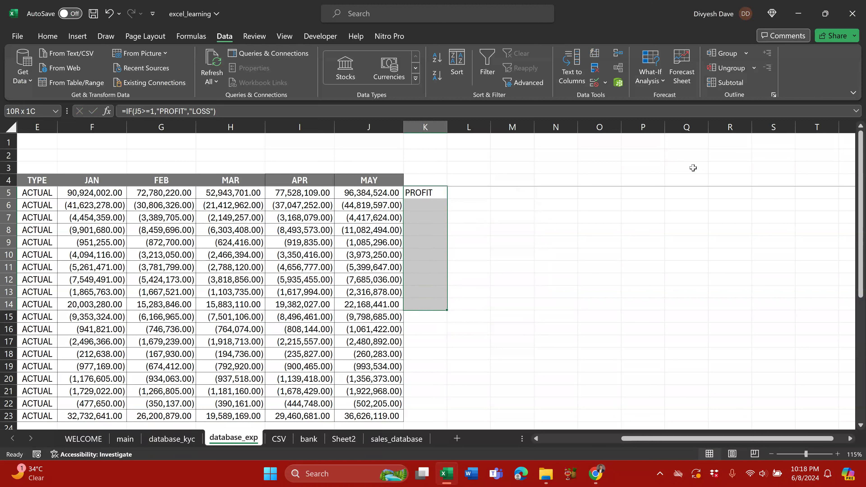
pyautogui.hotkey('shift', 'Down')
pyautogui.hotkey('ctrl', 'd')
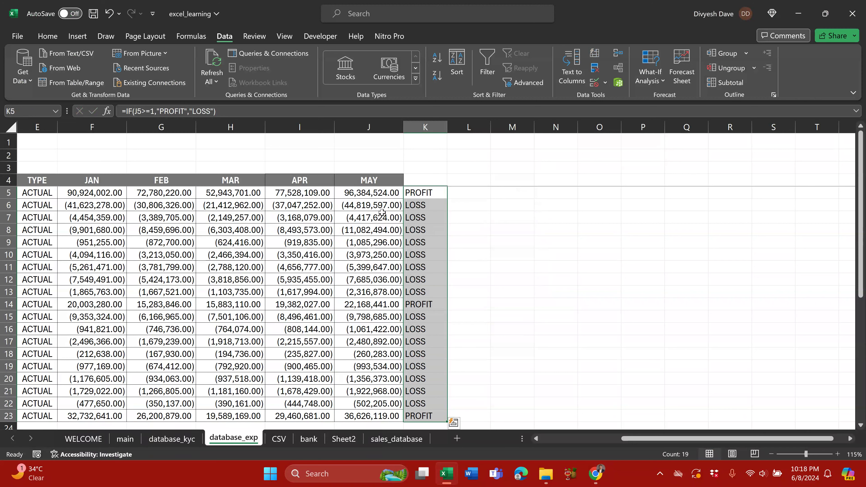
# Compare several MAY values with their PROFIT or LOSS results in column K.
pyautogui.click(376, 205)
pyautogui.click(420, 206)
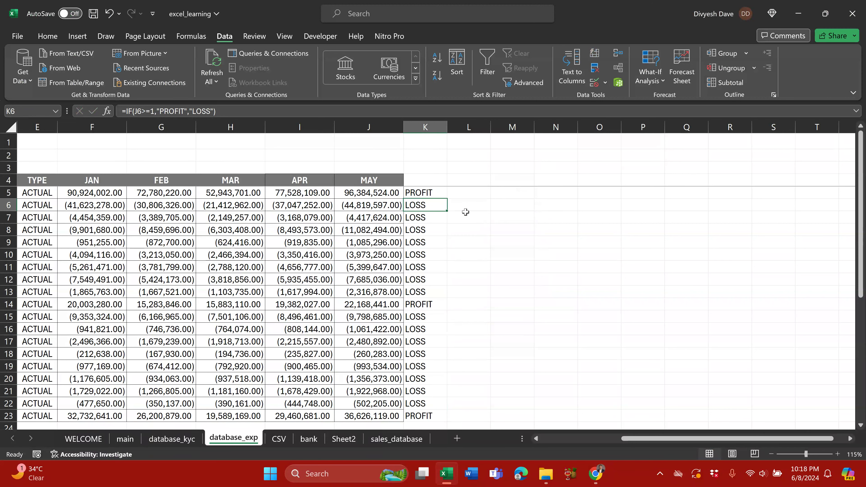
pyautogui.click(372, 219)
pyautogui.click(373, 242)
pyautogui.click(374, 254)
pyautogui.click(375, 276)
pyautogui.click(419, 280)
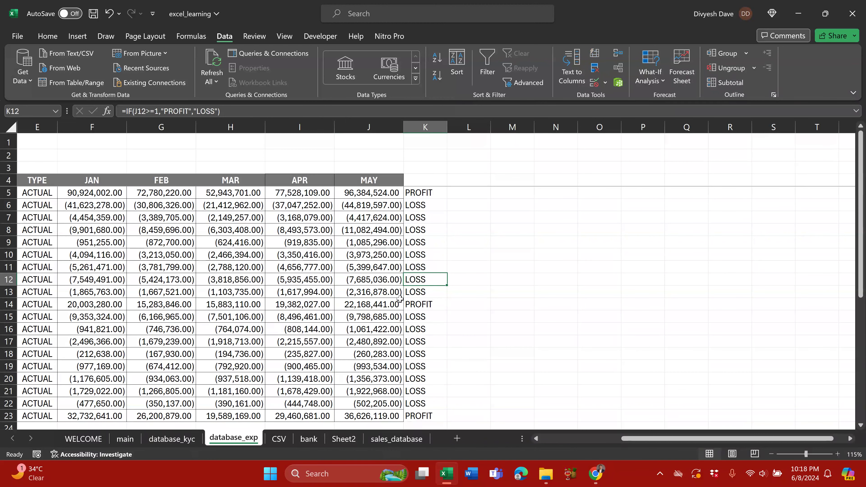
pyautogui.click(377, 305)
pyautogui.moveTo(384, 305); pyautogui.dragTo(430, 306)
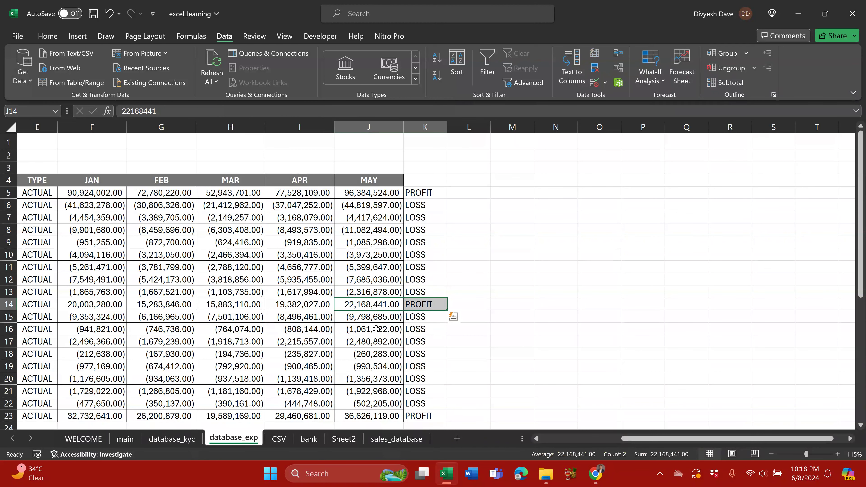
pyautogui.scroll(-1, 416, 263)
pyautogui.scroll(-1, 416, 262)
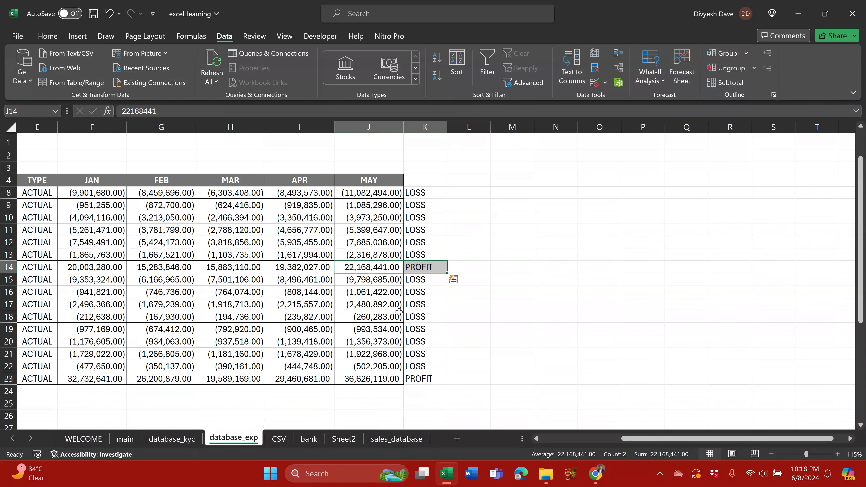
pyautogui.scroll(1, 400, 307)
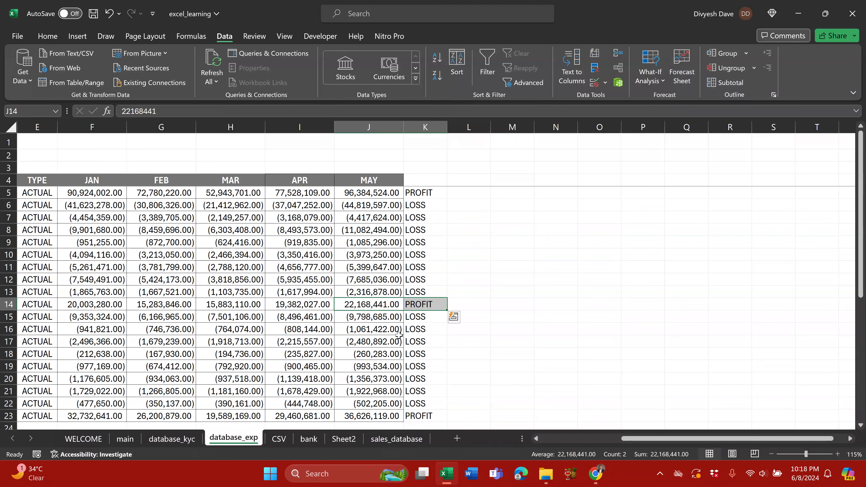
# Center the contents of column K horizontally and save the workbook.
pyautogui.moveTo(426, 193); pyautogui.dragTo(426, 416)
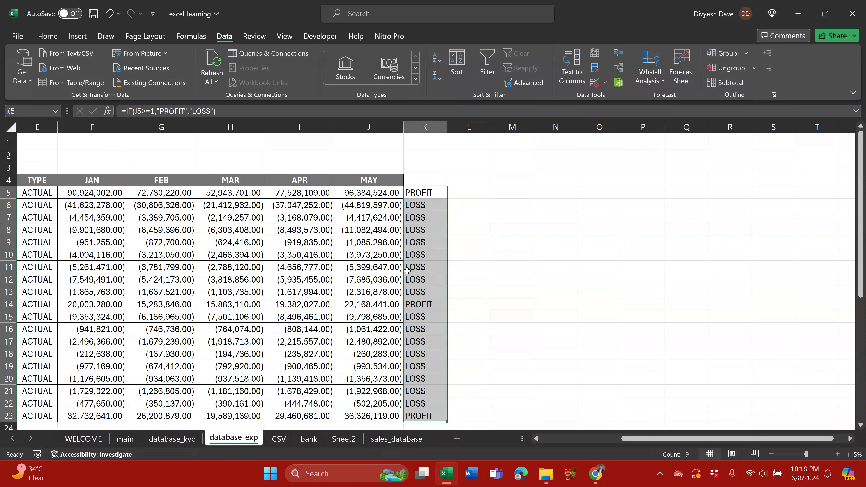
pyautogui.click(432, 126)
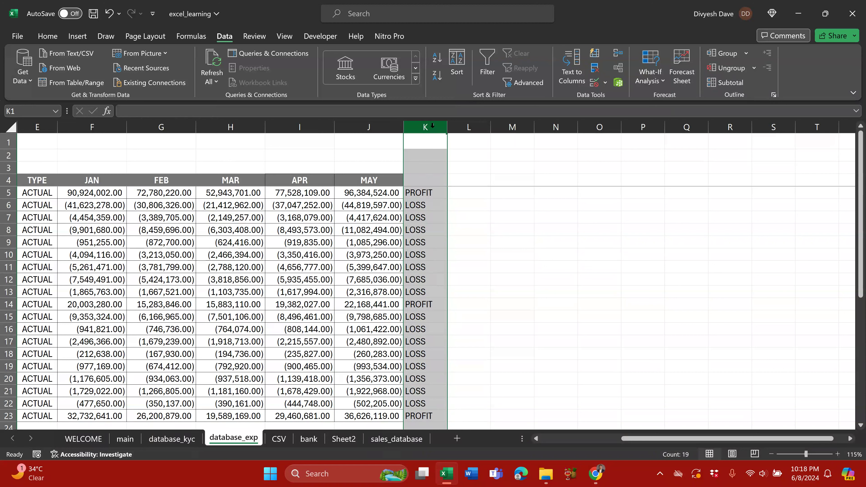
pyautogui.hotkey('alt', 'h')
pyautogui.press('a')
pyautogui.press('c')
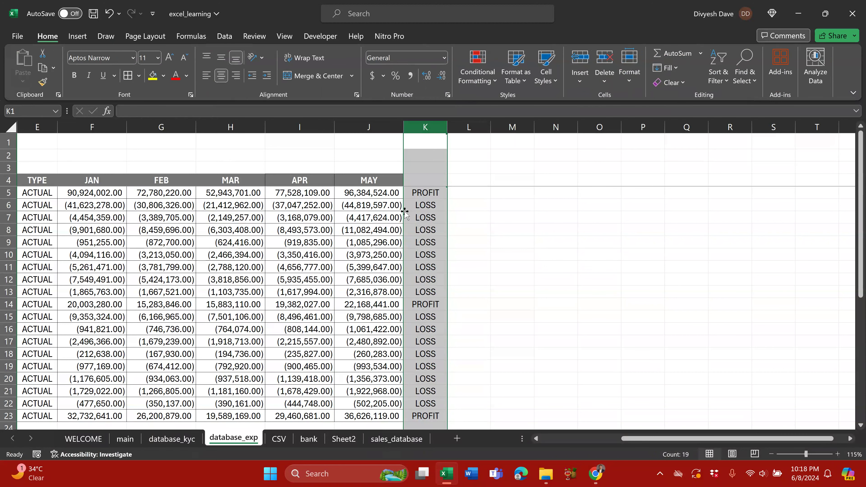
pyautogui.click(427, 219)
pyautogui.hotkey('ctrl', 's')
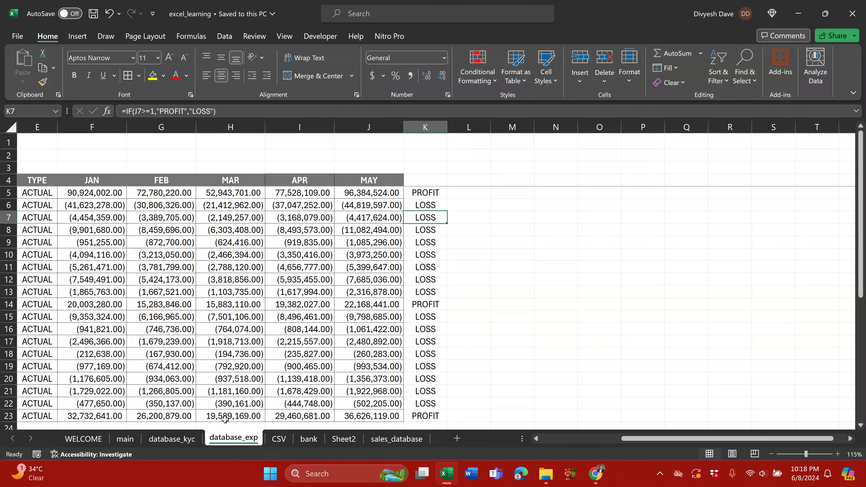
# Switch to the Excel Task spreadsheet in Google Sheets, review the Day-6 IF rule and sheet-tab shortcuts, and return to Excel.
pyautogui.hotkey('alt', 'Tab')
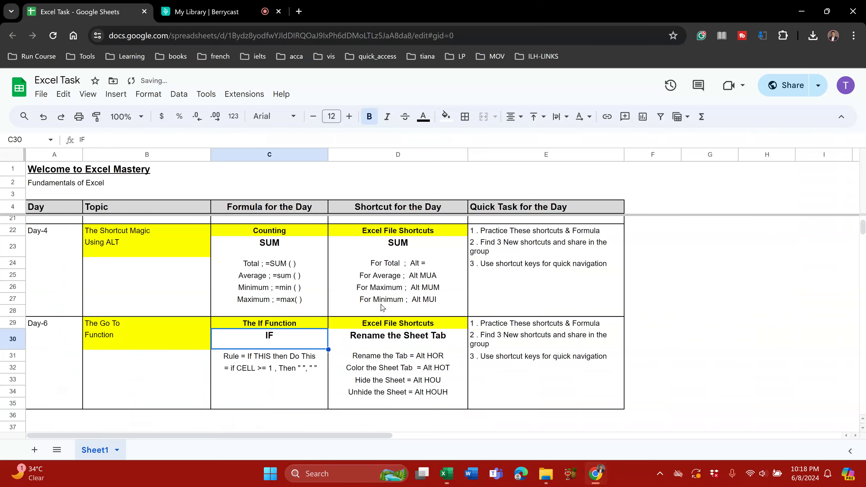
pyautogui.click(420, 334)
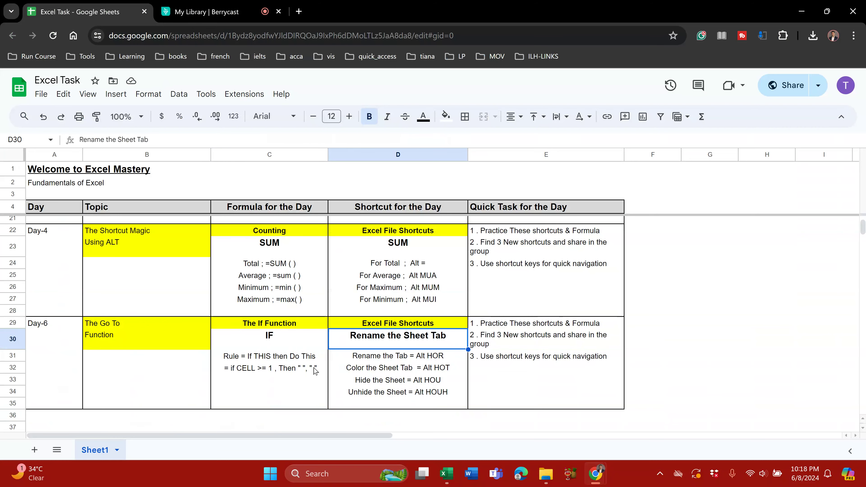
pyautogui.hotkey('alt', 'Tab')
# Look through the WELCOME, main, database_exp, CSV and bank sheets, ending on the main sheet.
pyautogui.click(87, 441)
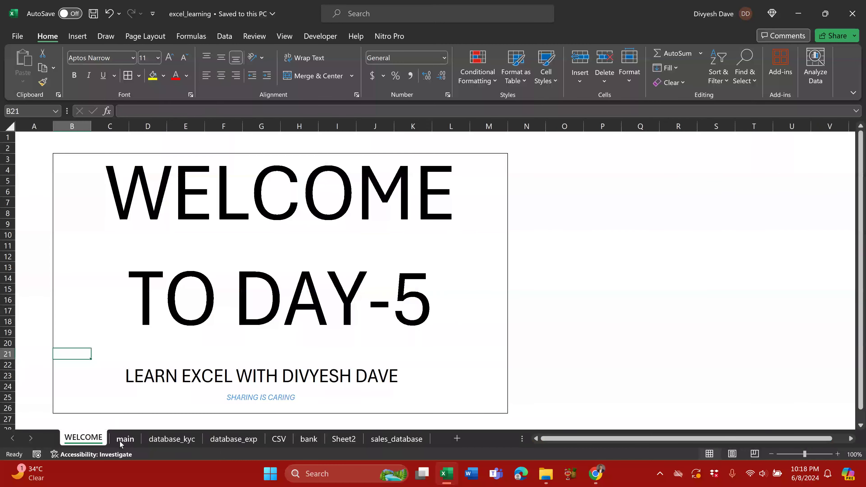
pyautogui.click(125, 439)
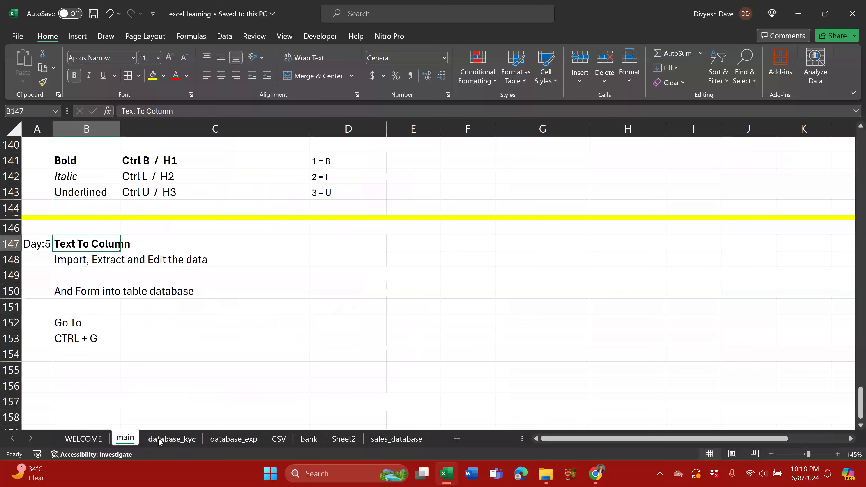
pyautogui.click(234, 440)
pyautogui.click(280, 443)
pyautogui.click(304, 443)
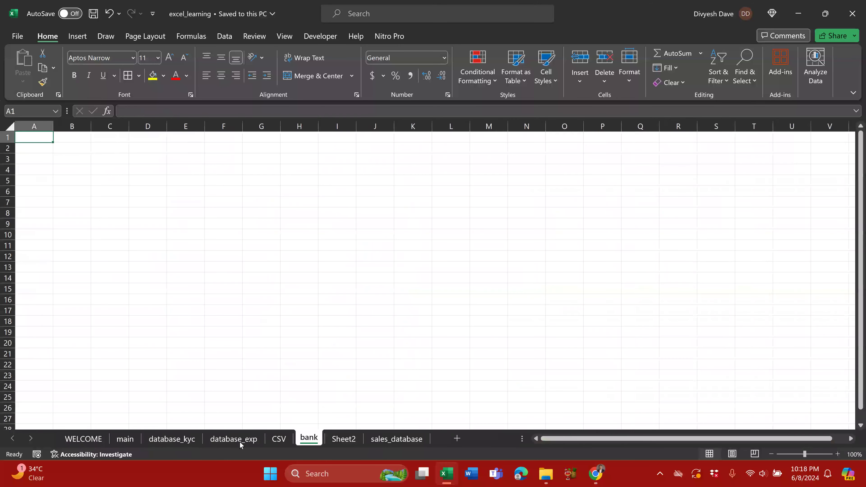
pyautogui.click(130, 442)
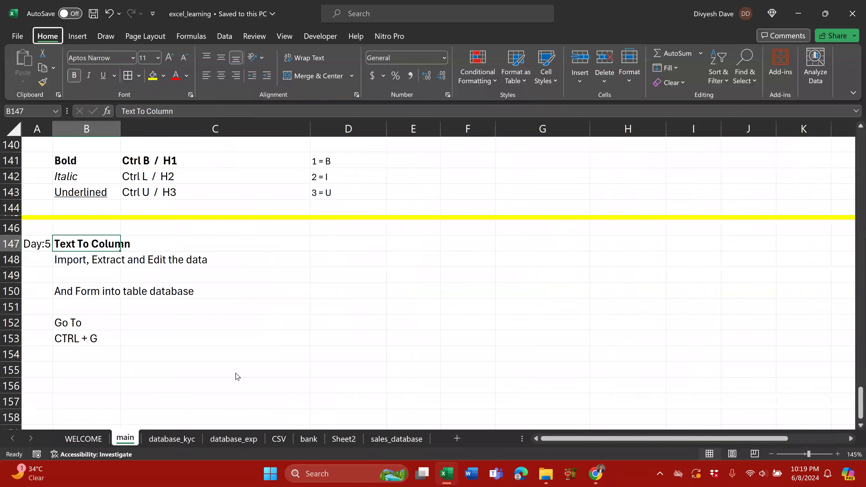
pyautogui.press('F6')
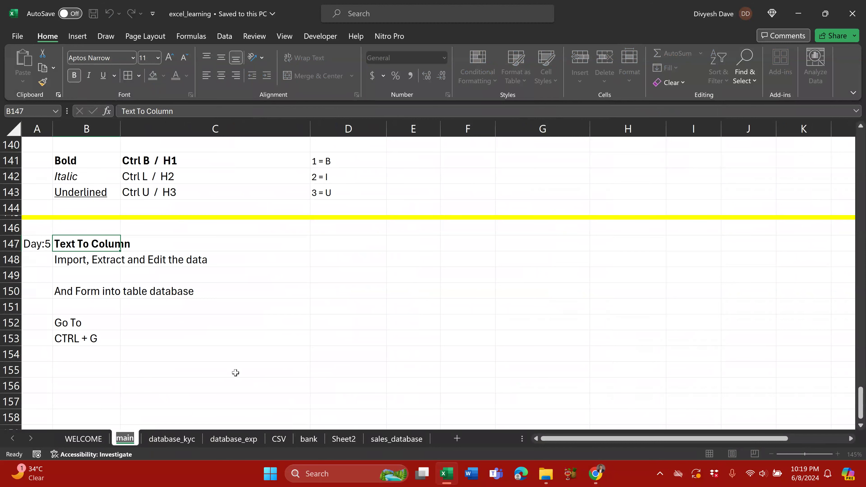
pyautogui.press('Escape')
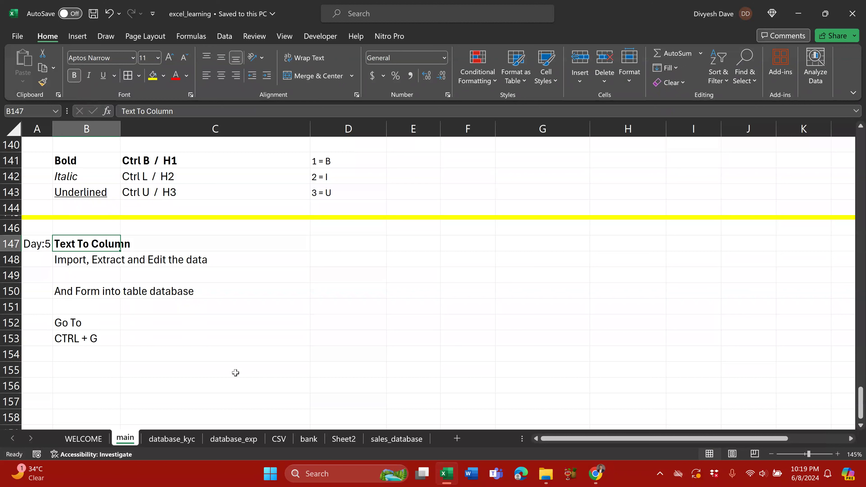
pyautogui.press('alt')
pyautogui.press('h')
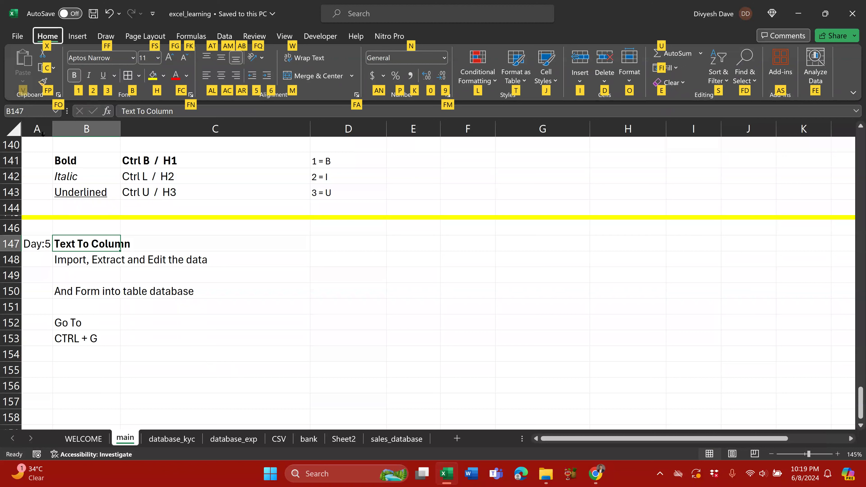
pyautogui.press('a')
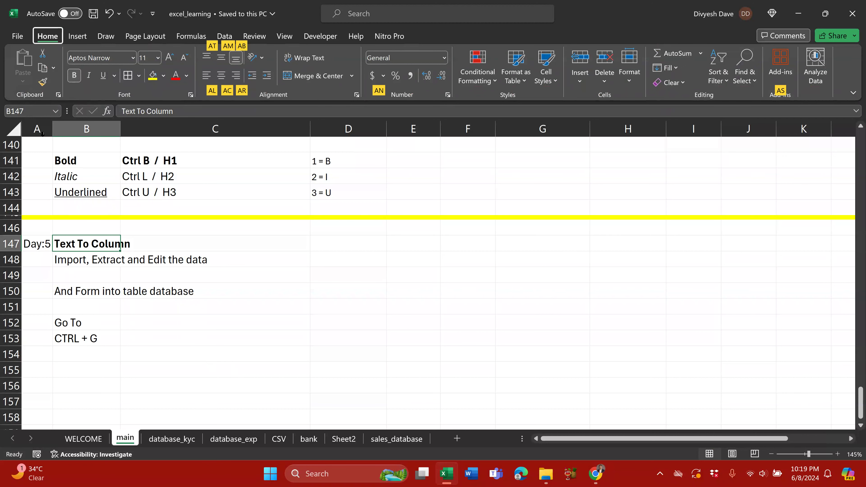
pyautogui.press('Escape')
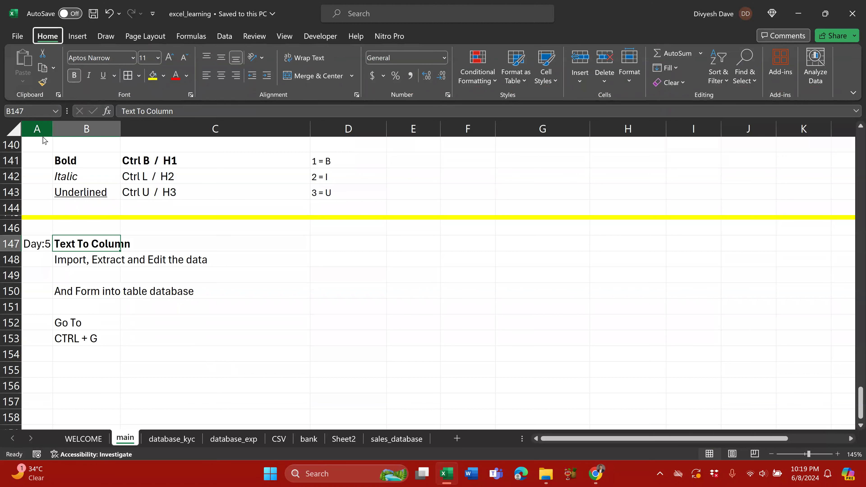
pyautogui.hotkey('alt', 'h')
pyautogui.press('o')
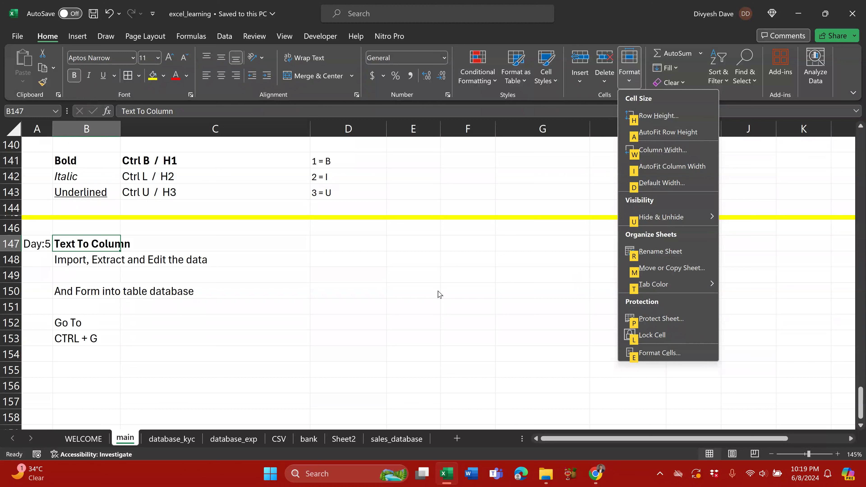
pyautogui.click(321, 274)
# Rename the main sheet as MINA.
pyautogui.hotkey('alt', 'h')
pyautogui.write('or')
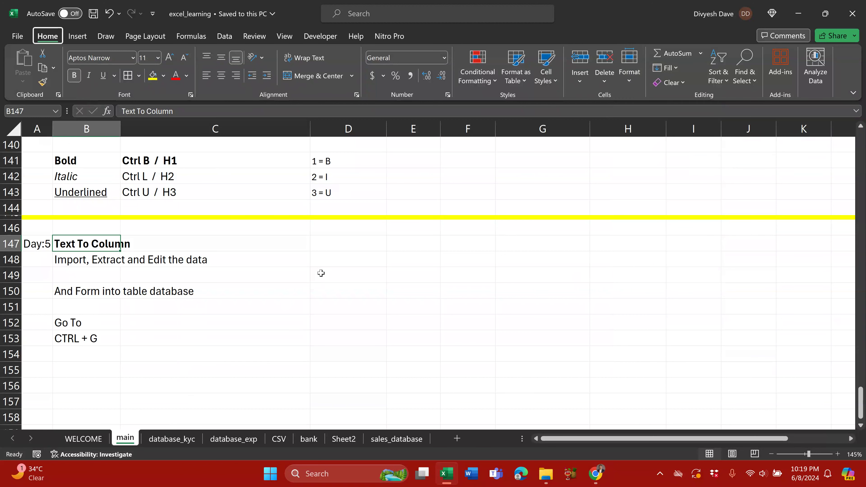
pyautogui.write('MINA')
pyautogui.press('Return')
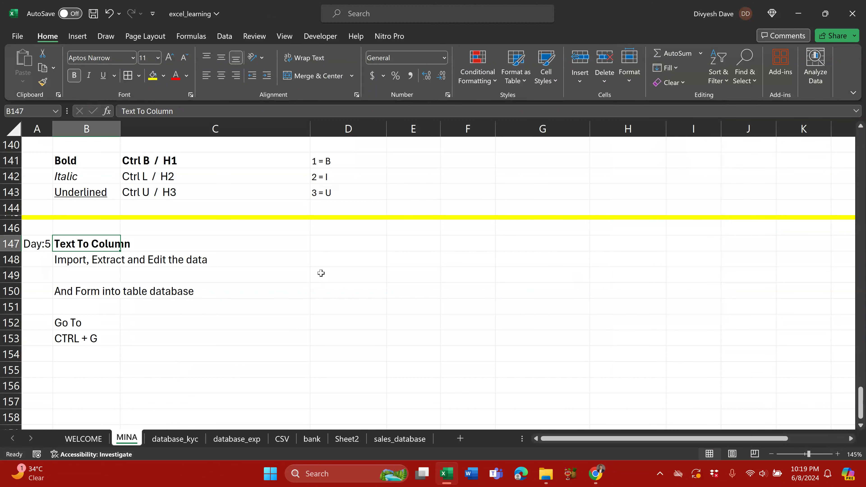
# Correct the name of the current sheet to MAIN.
pyautogui.hotkey('alt', 'h')
pyautogui.write('or')
pyautogui.write('MI')
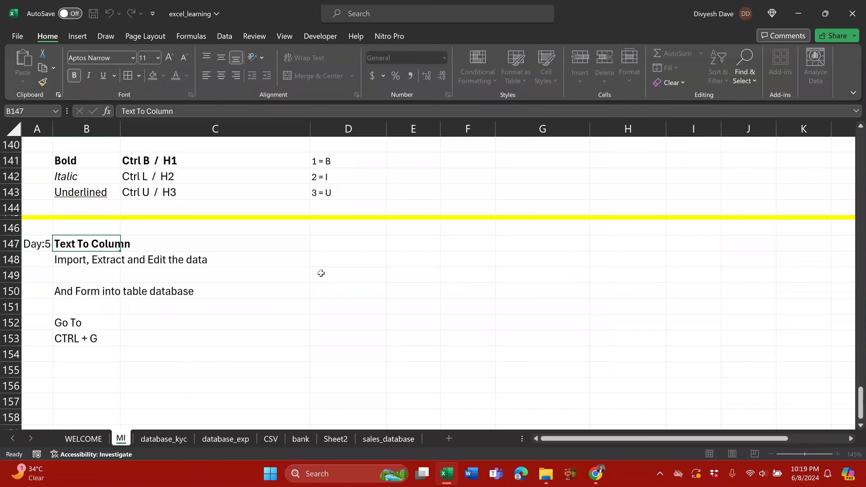
pyautogui.write('AIN')
pyautogui.press('Return')
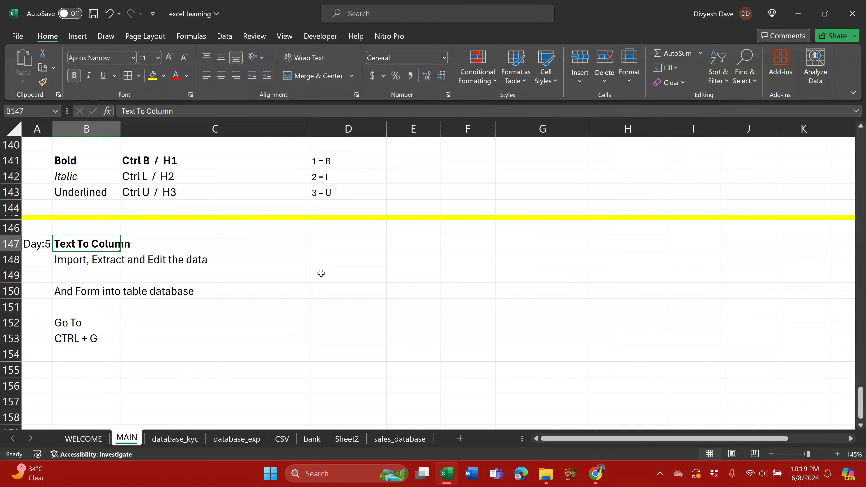
# Switch to the Excel Task spreadsheet in Google Sheets, check the shortcut for hiding a sheet, and return to Excel.
pyautogui.hotkey('alt', 'Tab')
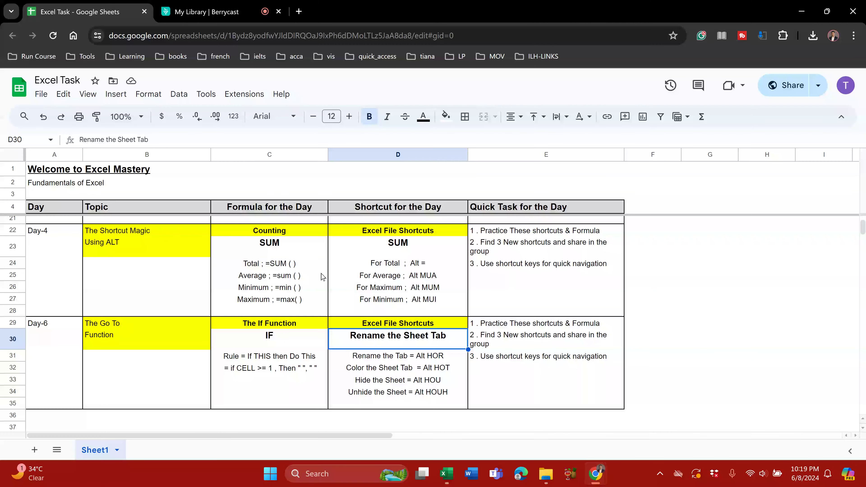
pyautogui.press('Down')
pyautogui.press('Down')
pyautogui.press('Down')
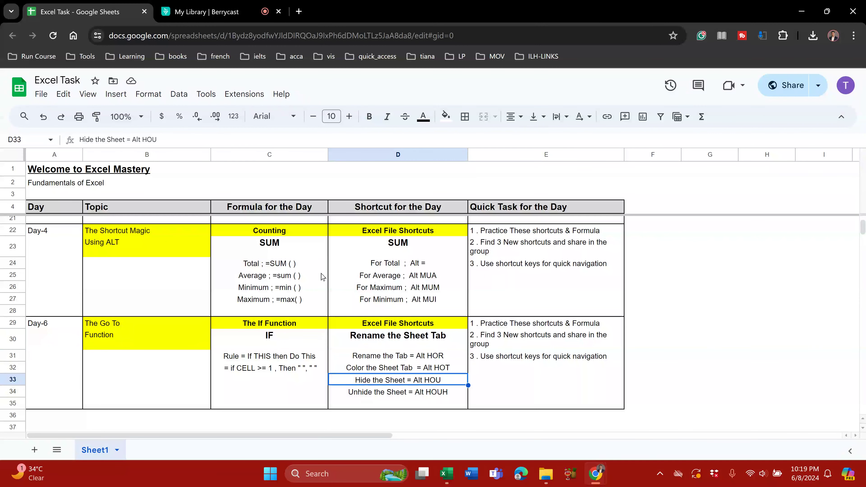
pyautogui.hotkey('alt', 'Tab')
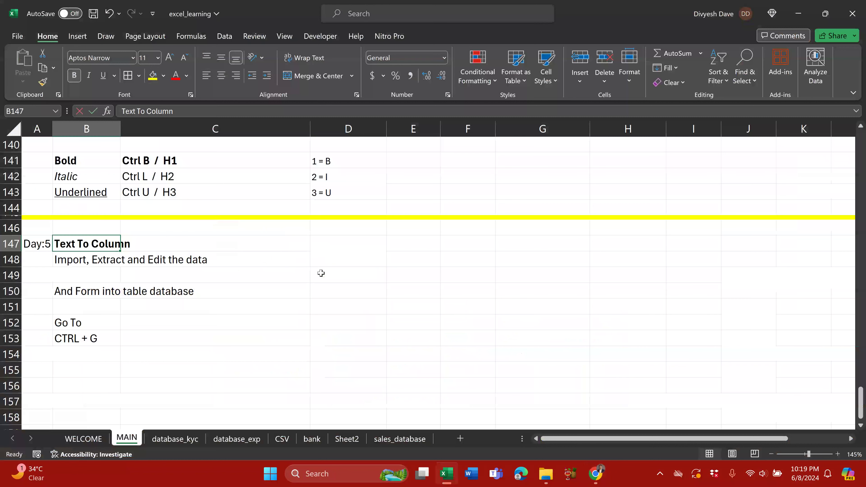
# Hide the MAIN sheet.
pyautogui.press('alt')
pyautogui.press('h')
pyautogui.press('o')
pyautogui.press('u')
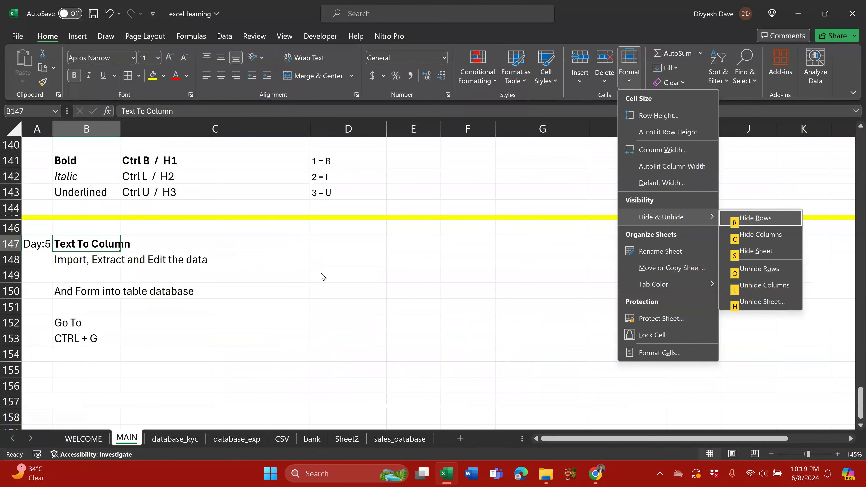
pyautogui.press('Down')
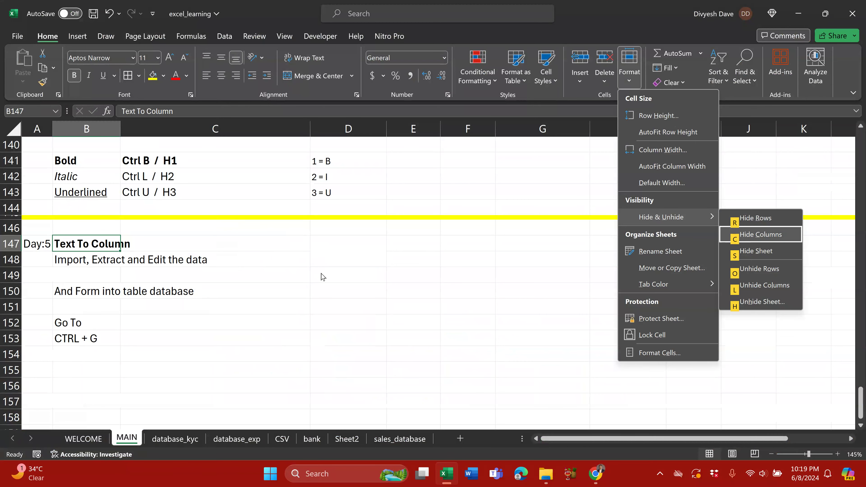
pyautogui.press('Down')
pyautogui.press('Return')
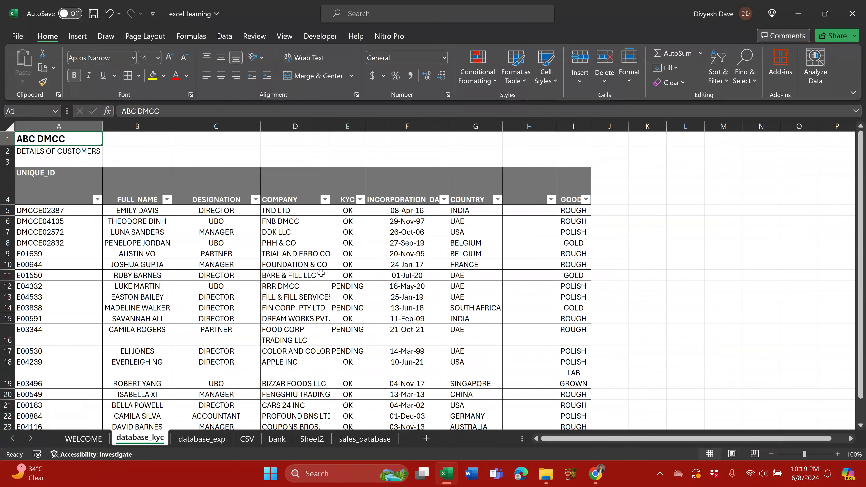
# Switch to the Excel Task spreadsheet and change cell D33 to "Hide the Sheet = Alt HOUS".
pyautogui.hotkey('alt', 'Tab')
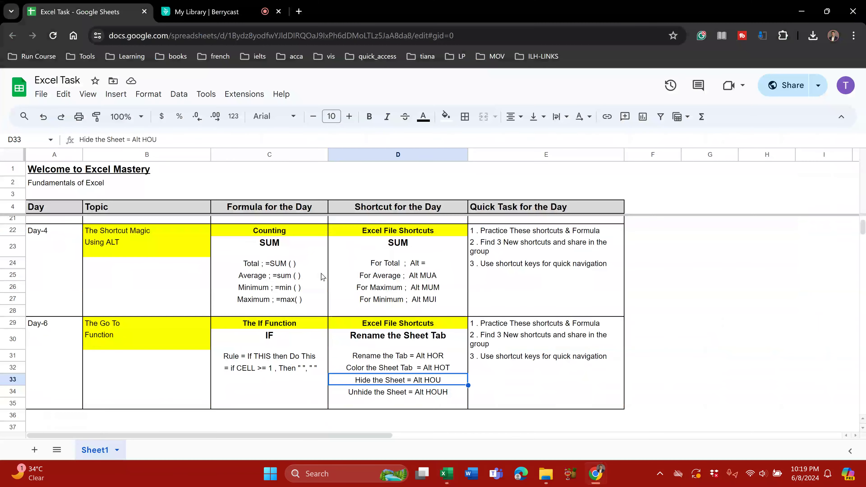
pyautogui.press('Up')
pyautogui.press('Down')
pyautogui.press('F2')
pyautogui.write('S')
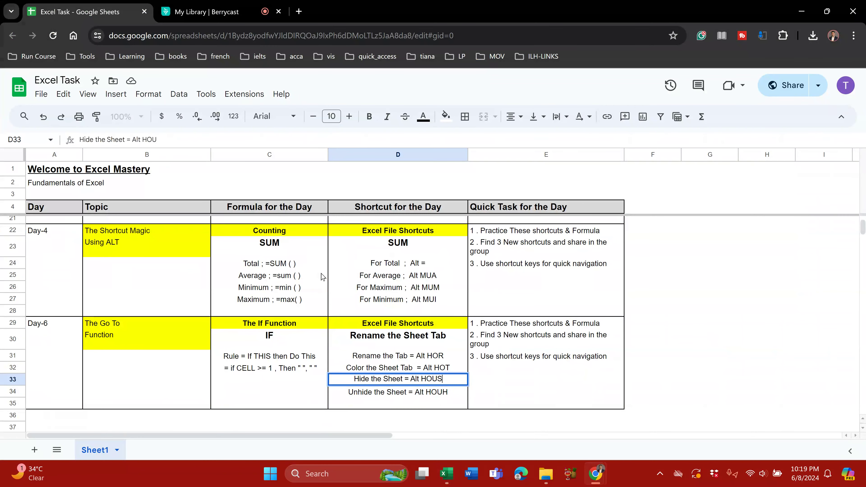
pyautogui.press('Return')
pyautogui.press('Up')
pyautogui.hotkey('alt', 'Tab')
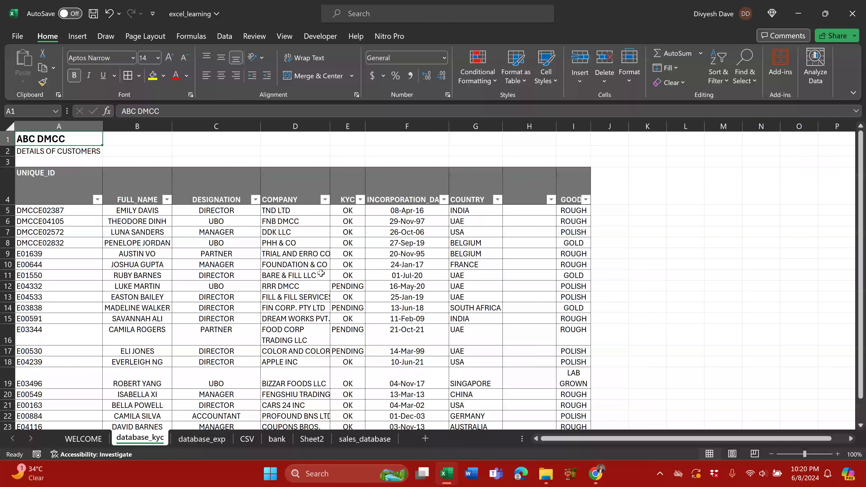
pyautogui.write('hou')
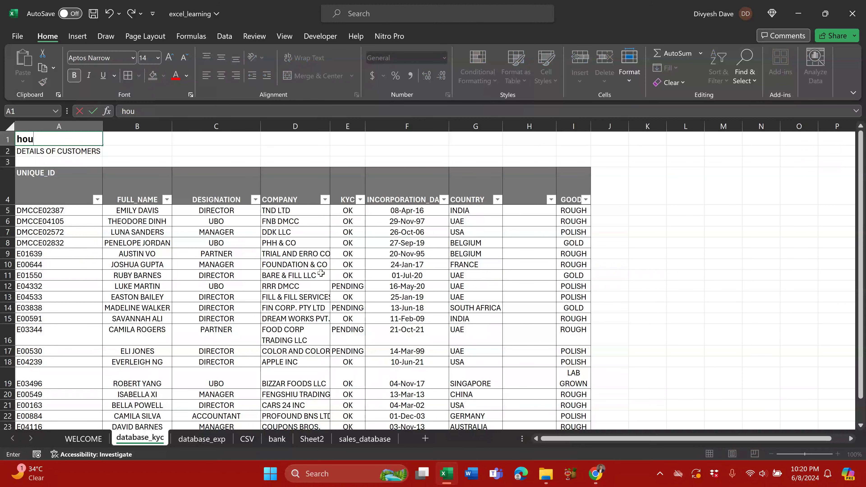
pyautogui.press('Escape')
# Switch to the Excel Task spreadsheet, check the shortcut for unhiding a sheet in D34, and return to Excel.
pyautogui.hotkey('alt', 'Tab')
pyautogui.press('Down')
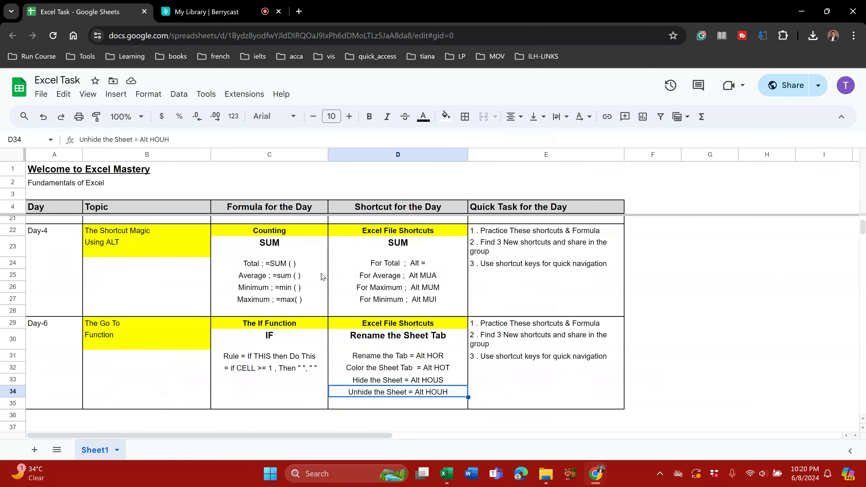
pyautogui.hotkey('alt', 'Tab')
# Unhide the MAIN sheet, leaving the sample sheet hidden.
pyautogui.press('alt')
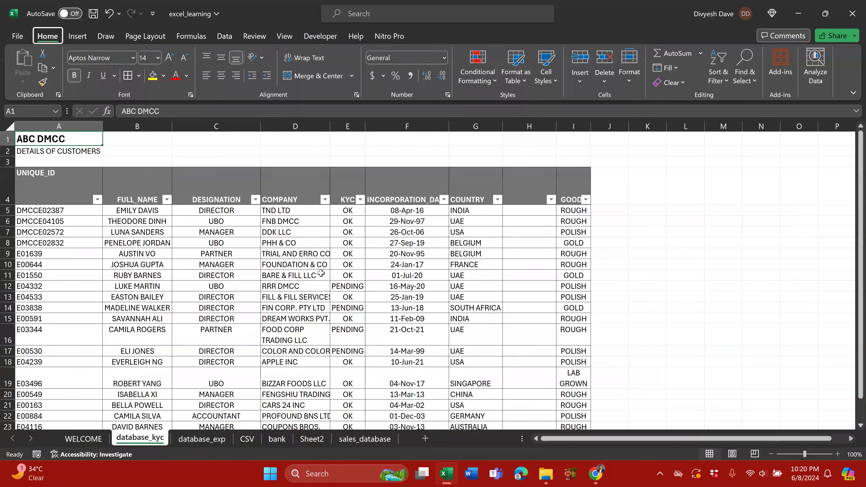
pyautogui.press('h')
pyautogui.press('o')
pyautogui.press('u')
pyautogui.press('l')
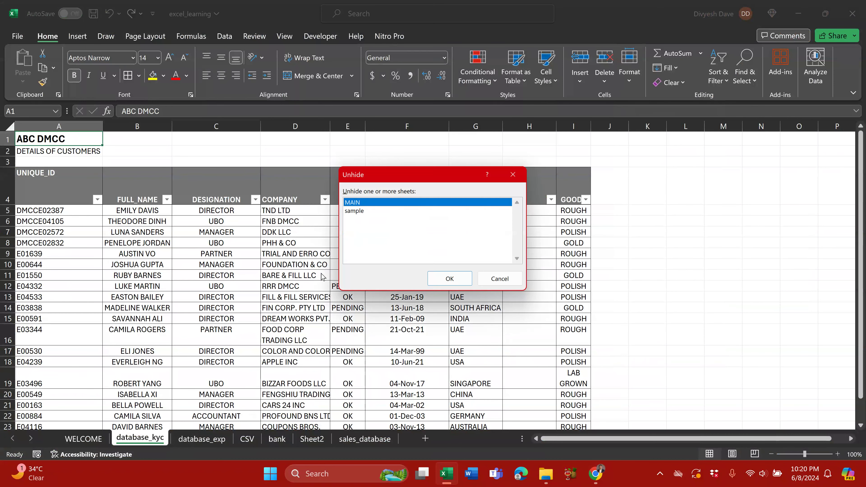
pyautogui.press('Return')
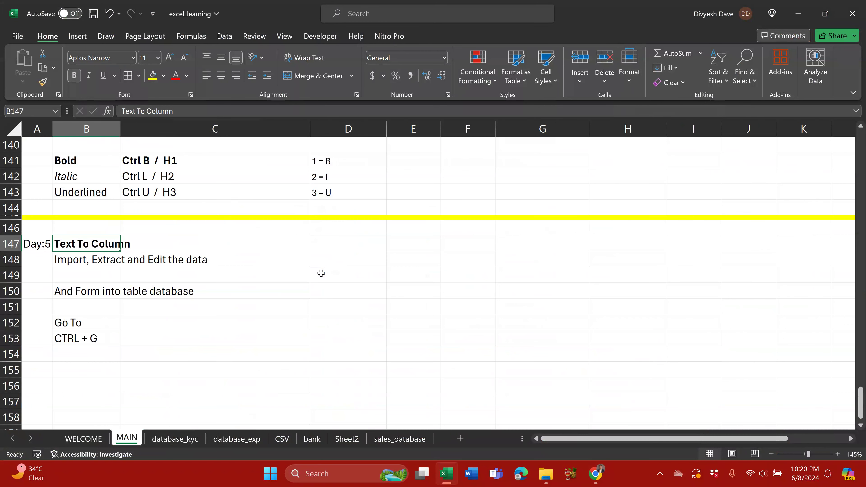
pyautogui.press('Up')
pyautogui.press('Down')
pyautogui.press('Down')
pyautogui.press('Down')
pyautogui.press('Down')
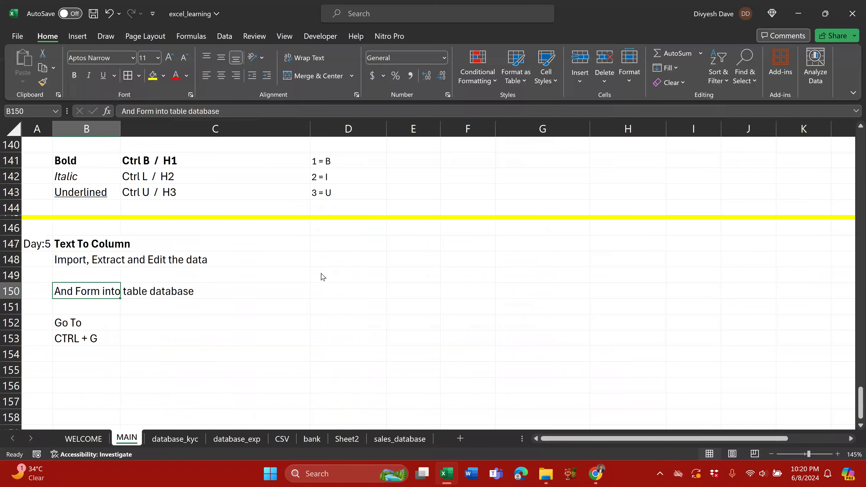
# Set the MAIN sheet's tab color to the standard green.
pyautogui.press('alt')
pyautogui.press('h')
pyautogui.press('o')
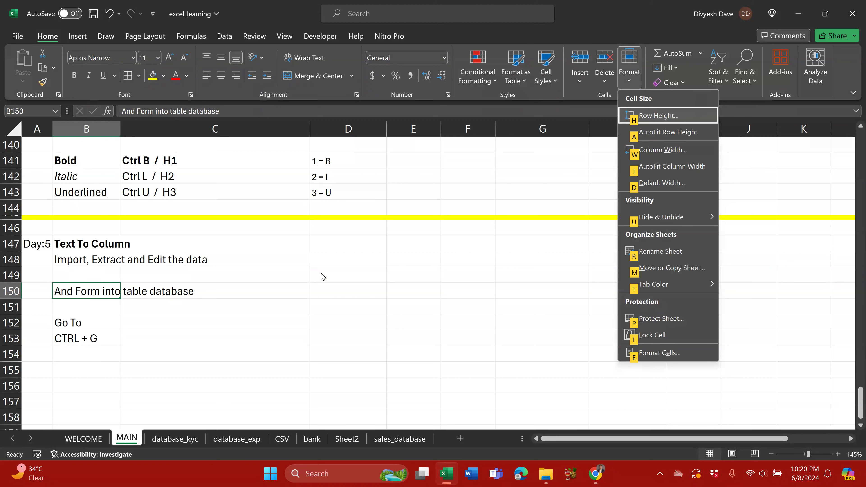
pyautogui.press('t')
pyautogui.press('Up')
pyautogui.press('Up')
pyautogui.press('Up')
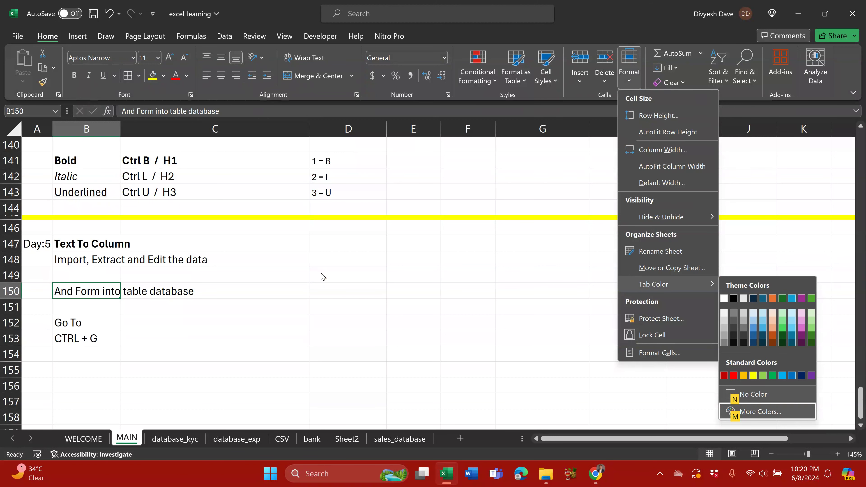
pyautogui.press('Left')
pyautogui.press('Left')
pyautogui.press('Left')
pyautogui.press('Left')
pyautogui.press('Left')
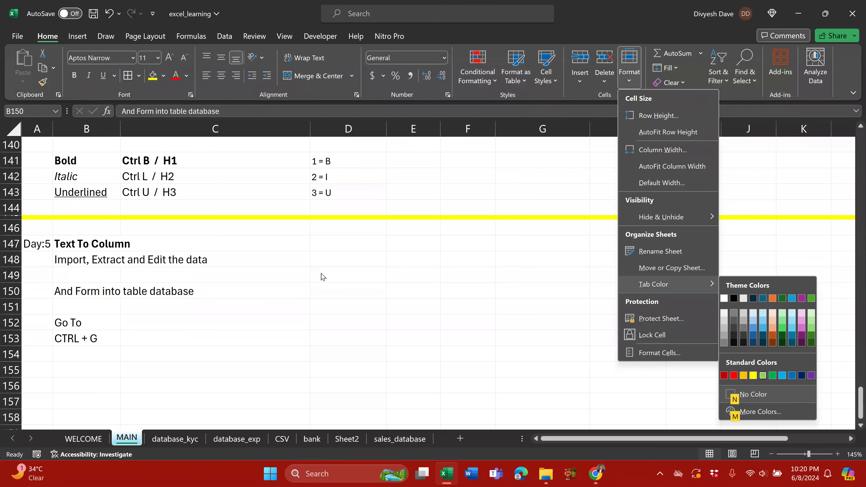
pyautogui.press('Right')
pyautogui.press('Return')
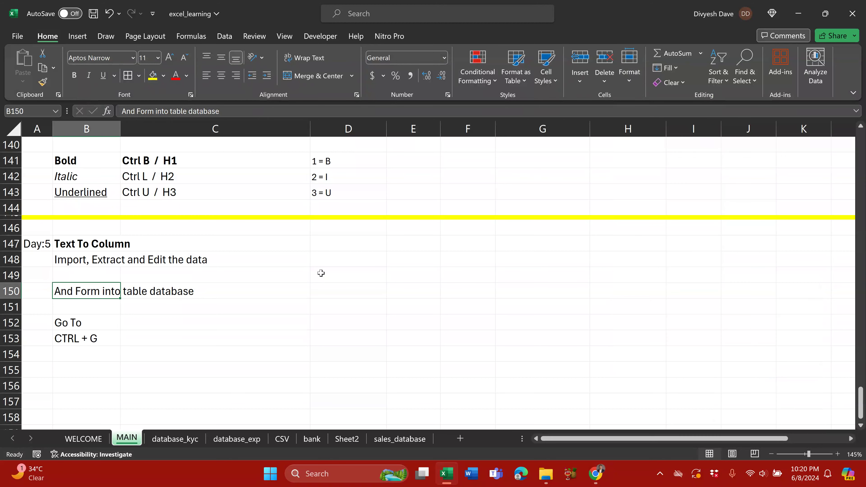
# Go to the database_kyc sheet and set its tab color to the standard red.
pyautogui.hotkey('ctrl', 'pagedown')
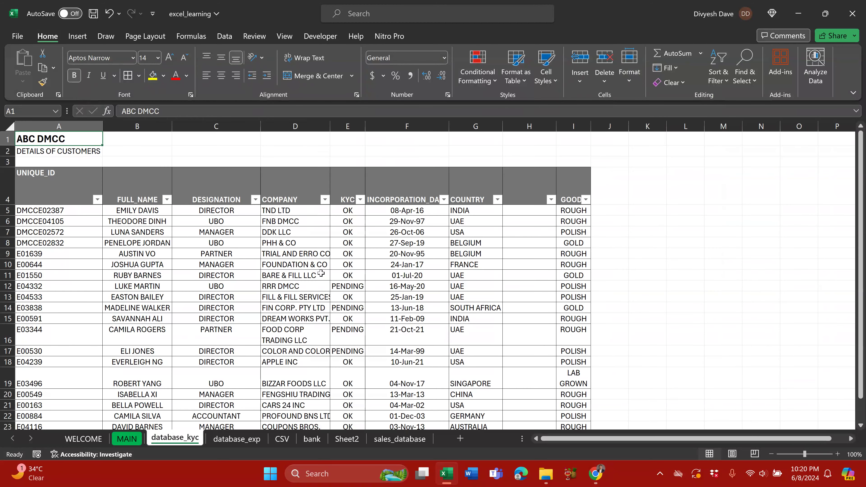
pyautogui.hotkey('alt', 'h')
pyautogui.press('o')
pyautogui.press('t')
pyautogui.press('Up')
pyautogui.press('Up')
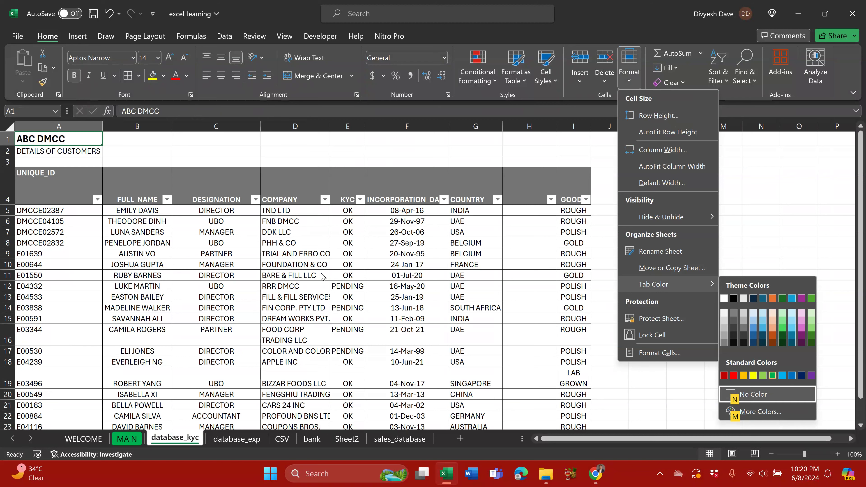
pyautogui.press('Up')
pyautogui.press('Left')
pyautogui.press('Left')
pyautogui.press('Left')
pyautogui.press('Left')
pyautogui.press('Left')
pyautogui.press('Left')
pyautogui.press('Left')
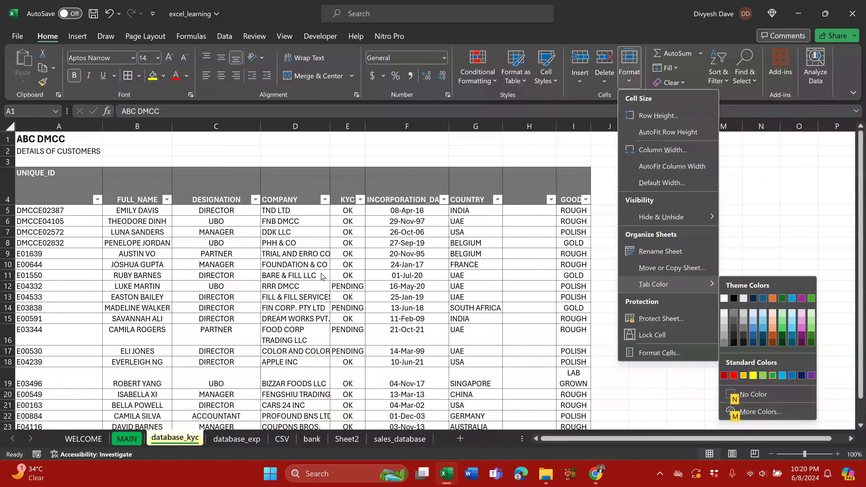
pyautogui.press('Left')
pyautogui.press('Left')
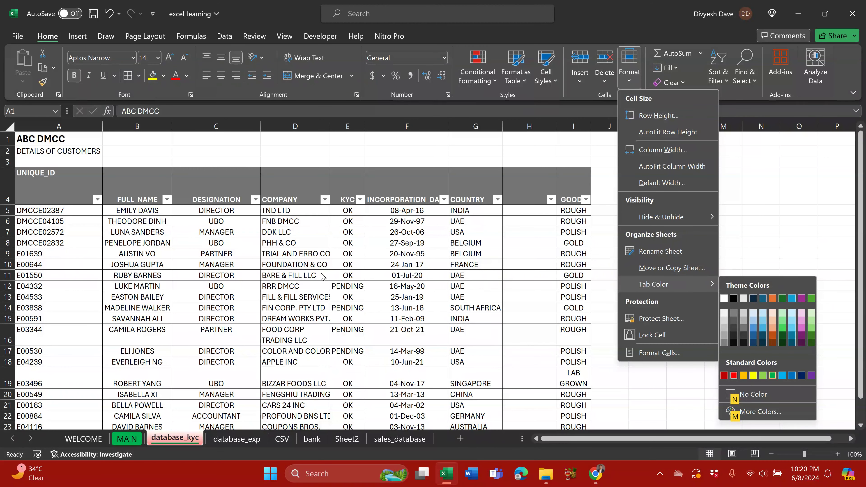
pyautogui.press('Return')
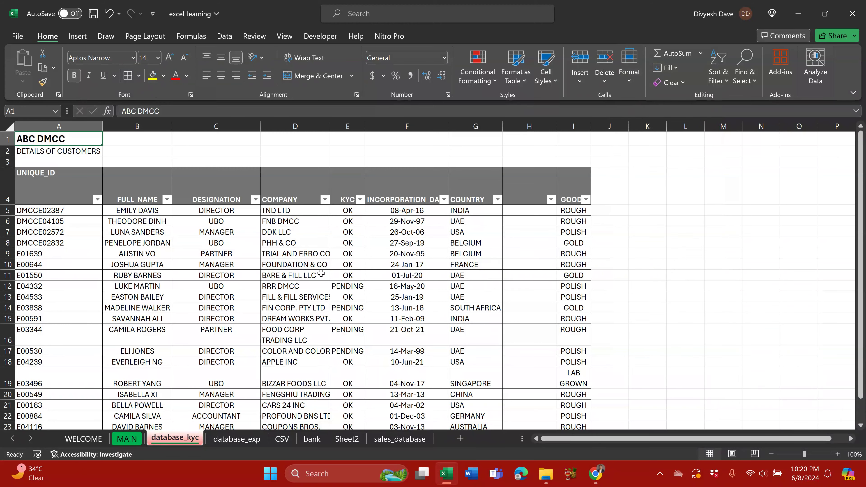
# Return to the MAIN sheet and remove its tab color.
pyautogui.hotkey('ctrl', 'pagedown')
pyautogui.hotkey('ctrl', 'pageup')
pyautogui.hotkey('ctrl', 'pageup')
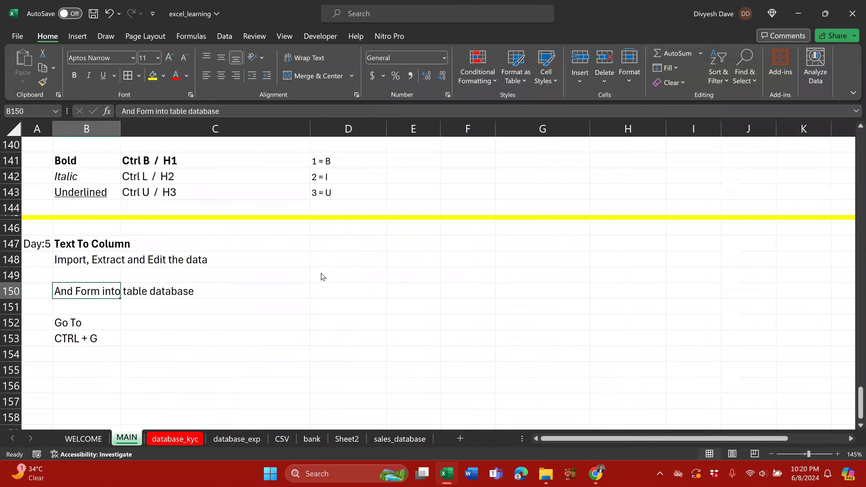
pyautogui.hotkey('alt', 'h')
pyautogui.press('o')
pyautogui.press('t')
pyautogui.press('Up')
pyautogui.press('Up')
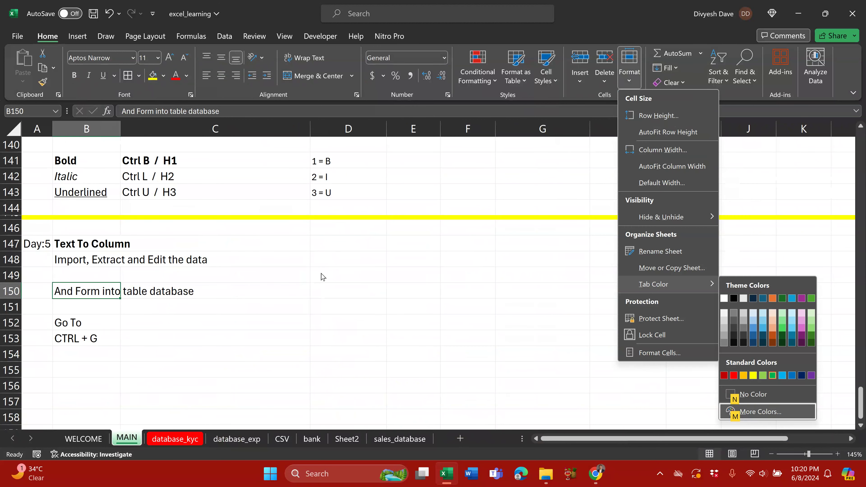
pyautogui.press('Return')
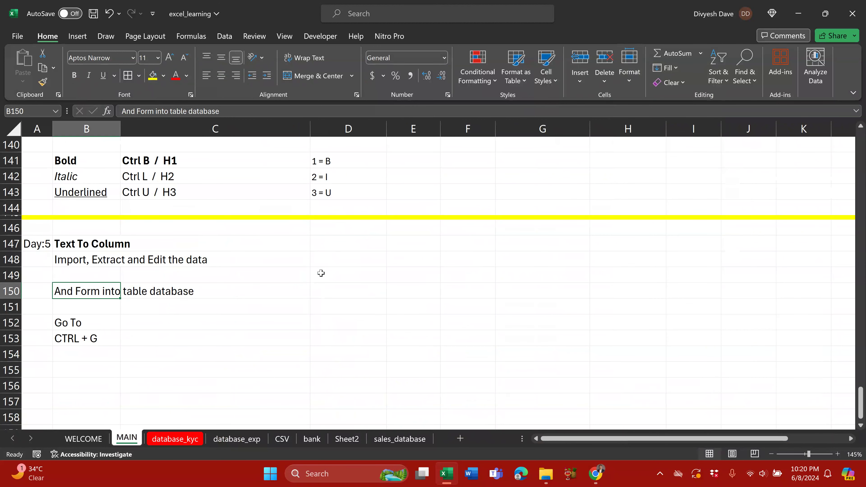
# Go to the database_kyc sheet and reset its tab to no color.
pyautogui.hotkey('ctrl', 'pagedown')
pyautogui.hotkey('alt', 'h')
pyautogui.press('o')
pyautogui.press('t')
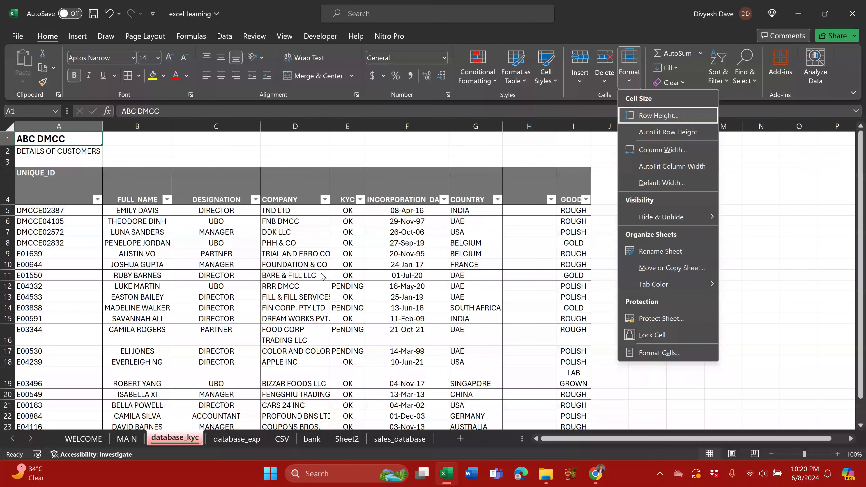
pyautogui.press('Up')
pyautogui.press('Return')
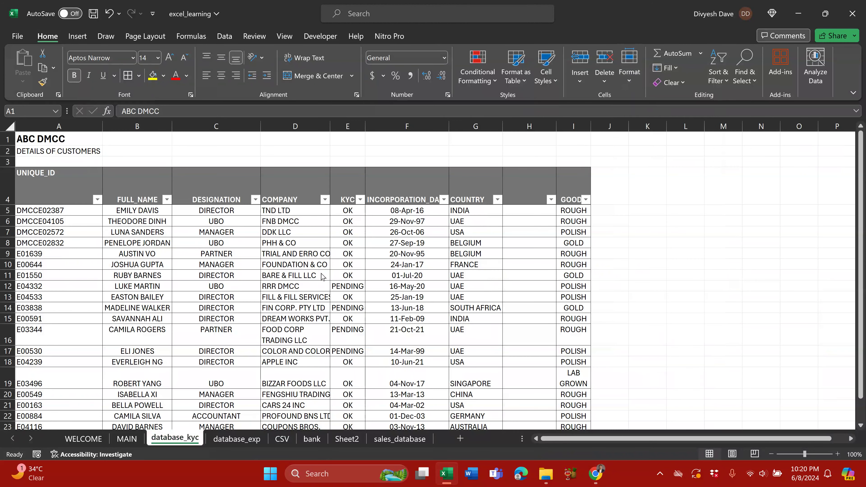
pyautogui.press('Down')
pyautogui.press('Down')
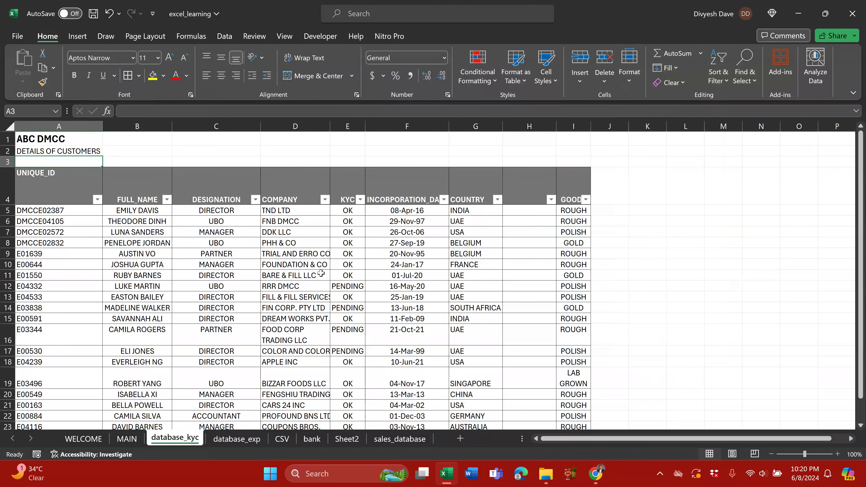
# On the MAIN sheet, copy the yellow separator row 145 onto row 155 below the Day:5 notes and save the workbook.
pyautogui.hotkey('ctrl', 'pageup')
pyautogui.hotkey('ctrl', 'pageup')
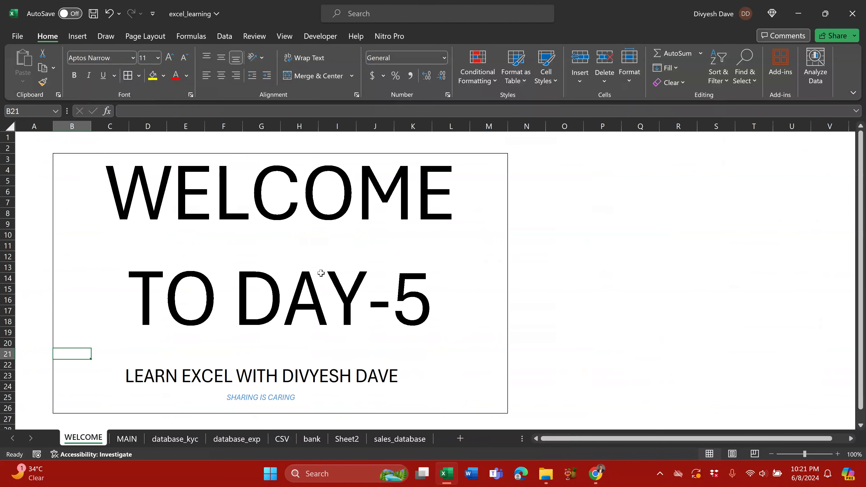
pyautogui.click(127, 439)
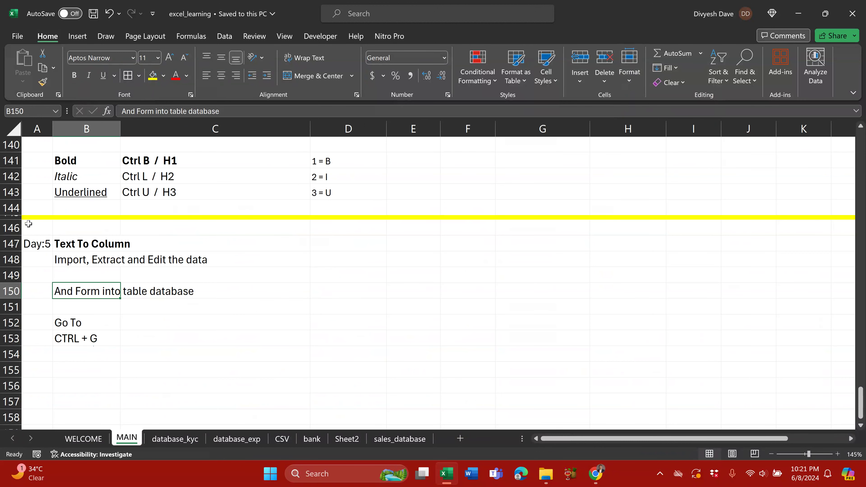
pyautogui.click(12, 218)
pyautogui.hotkey('ctrl', 'c')
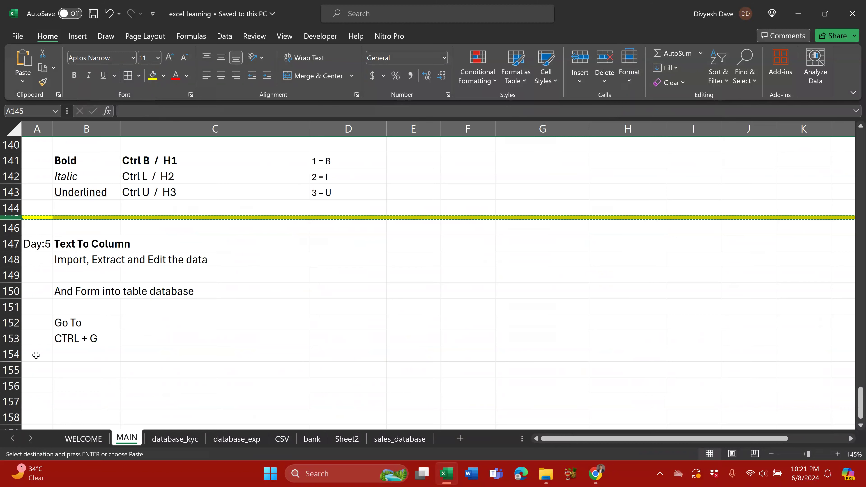
pyautogui.click(15, 369)
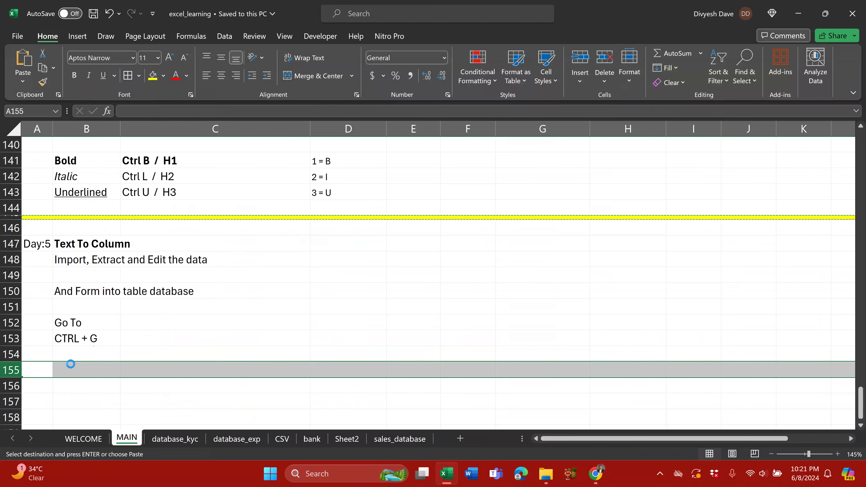
pyautogui.hotkey('ctrl', 'v')
pyautogui.click(149, 352)
pyautogui.hotkey('ctrl', 's')
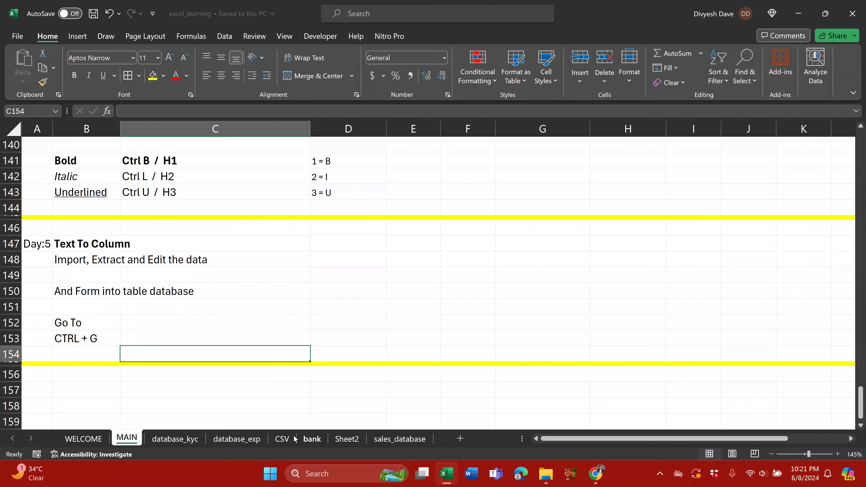
# Open the recent bank CSV file, import it as delimited text with the default settings, select its data rows, and return to the excel_learning workbook.
pyautogui.hotkey('alt', 'Tab')
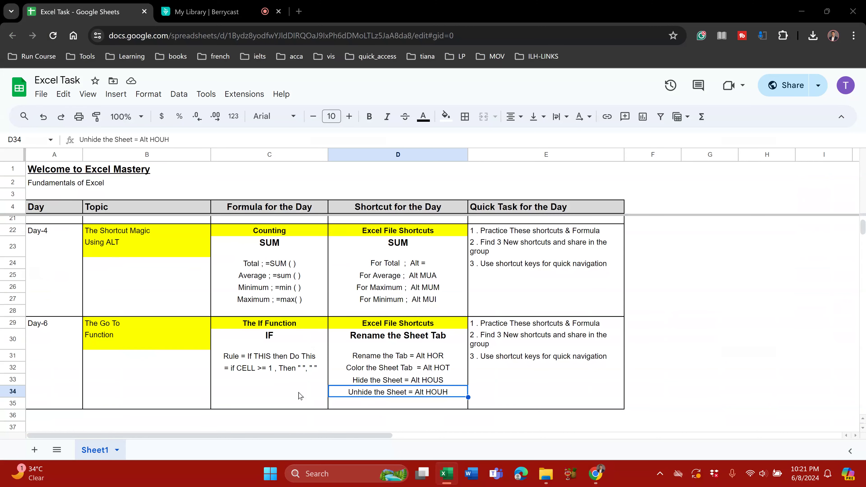
pyautogui.click(447, 474)
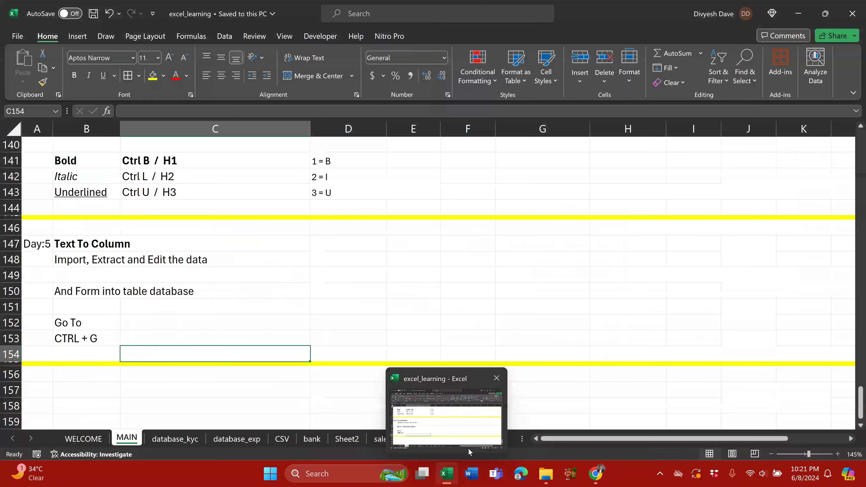
pyautogui.hotkey('ctrl', 'o')
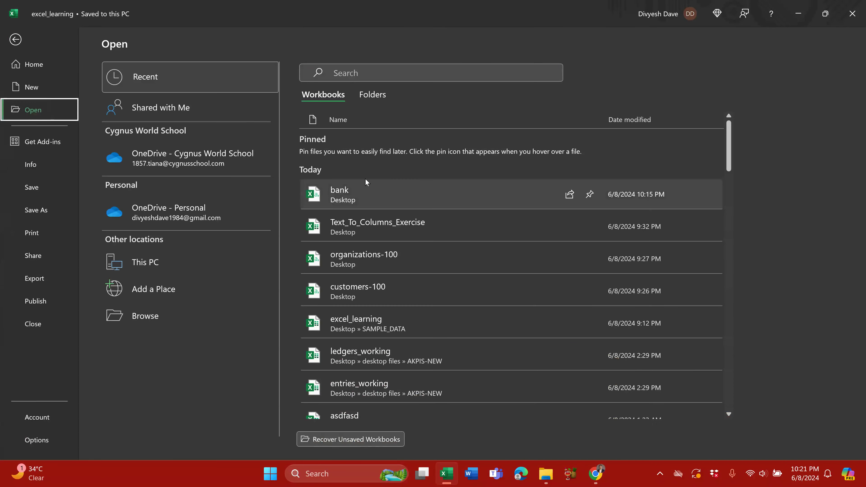
pyautogui.press('Escape')
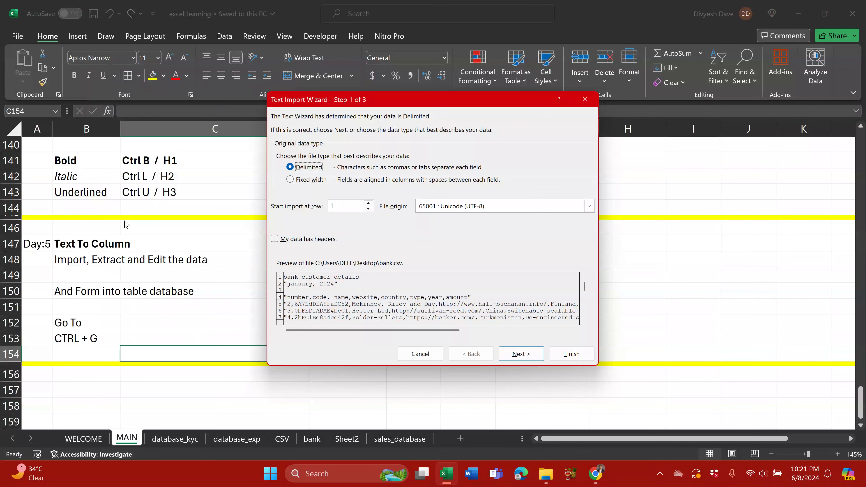
pyautogui.click(571, 357)
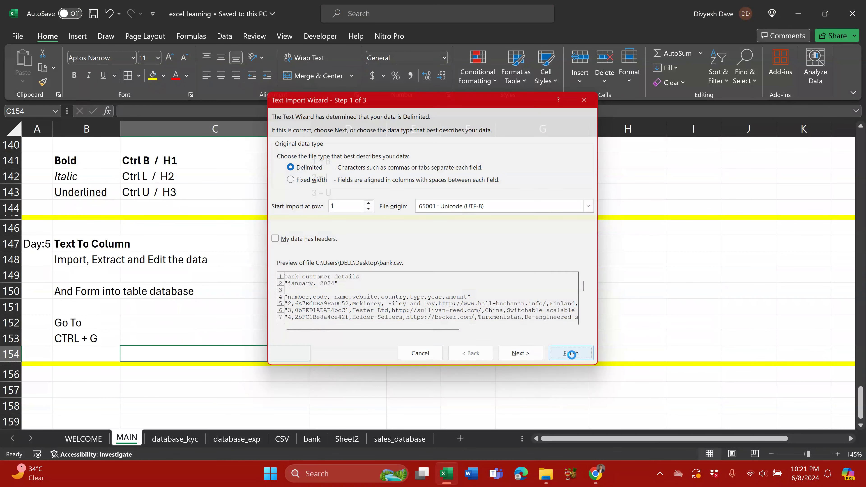
pyautogui.moveTo(7, 170); pyautogui.dragTo(8, 310)
pyautogui.hotkey('alt', 'Tab')
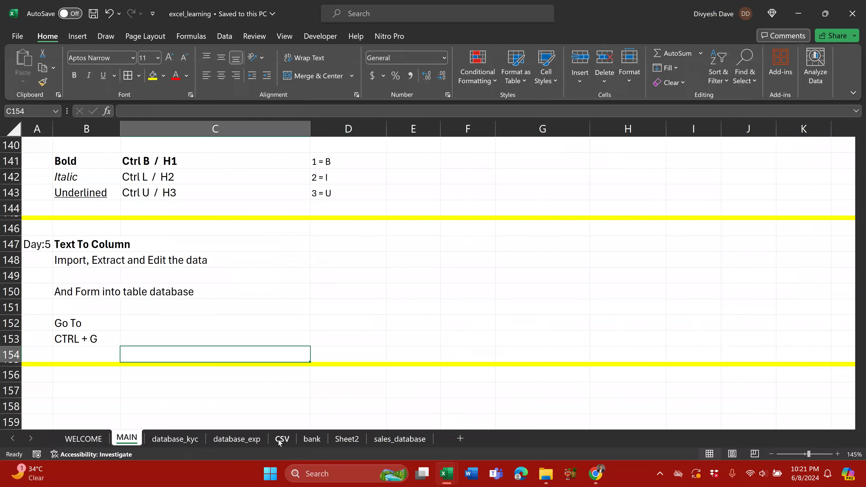
# On the CSV sheet, look over the bank customer table and apply the comma number style to the AMOUNT column.
pyautogui.click(283, 438)
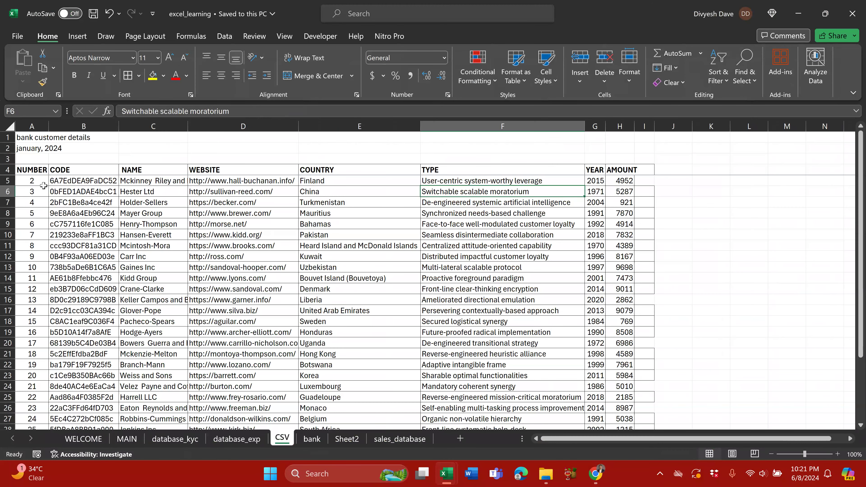
pyautogui.moveTo(43, 185); pyautogui.dragTo(513, 419)
pyautogui.scroll(-4, 515, 414)
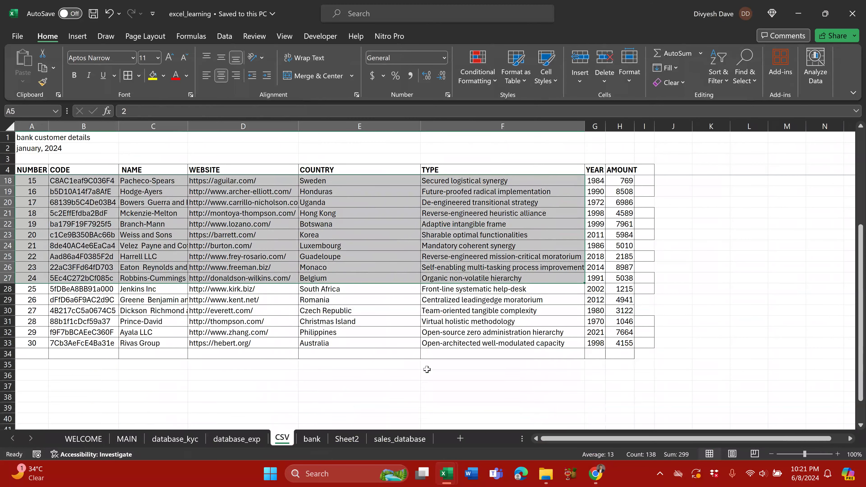
pyautogui.scroll(-1, 427, 369)
pyautogui.scroll(3, 406, 362)
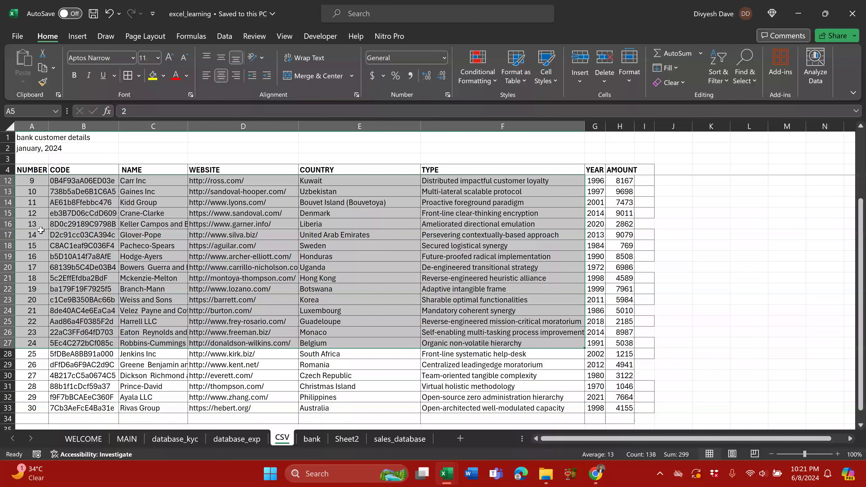
pyautogui.scroll(2, 225, 293)
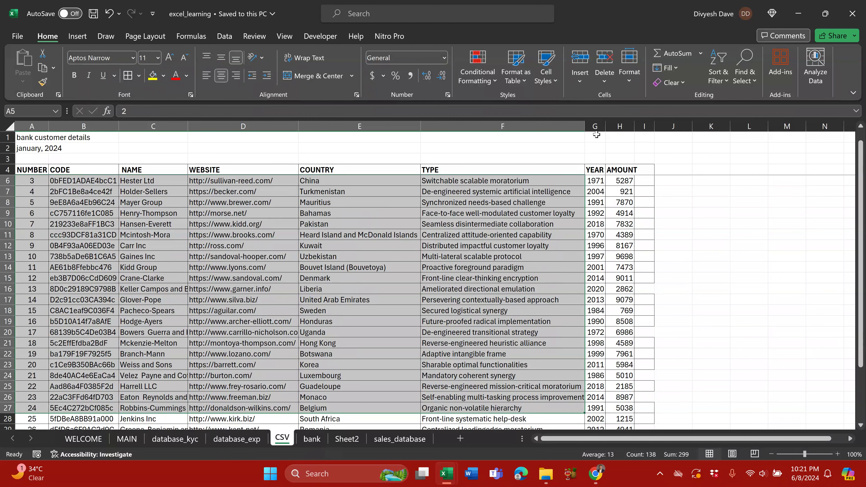
pyautogui.click(625, 123)
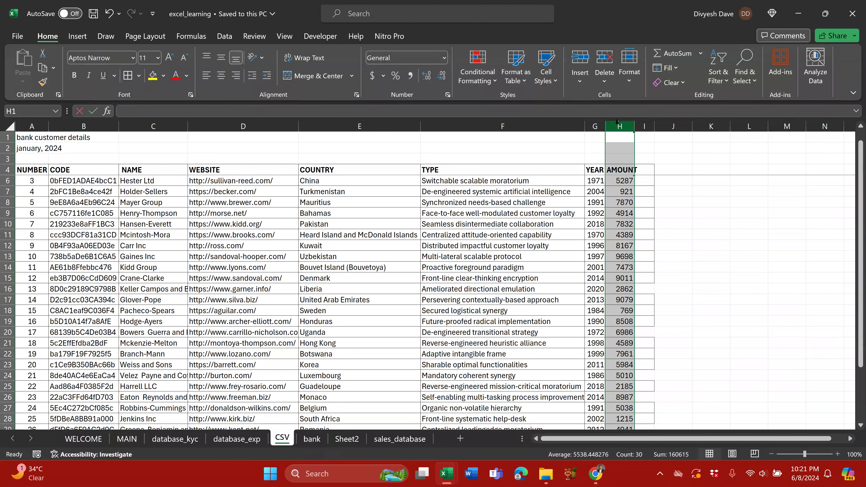
pyautogui.hotkey('alt', 'h')
pyautogui.press('k')
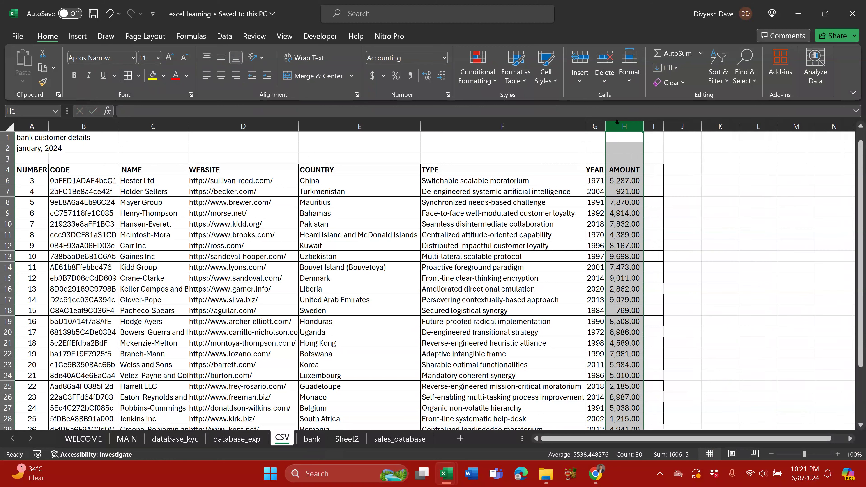
pyautogui.hotkey('ctrl', 'Home')
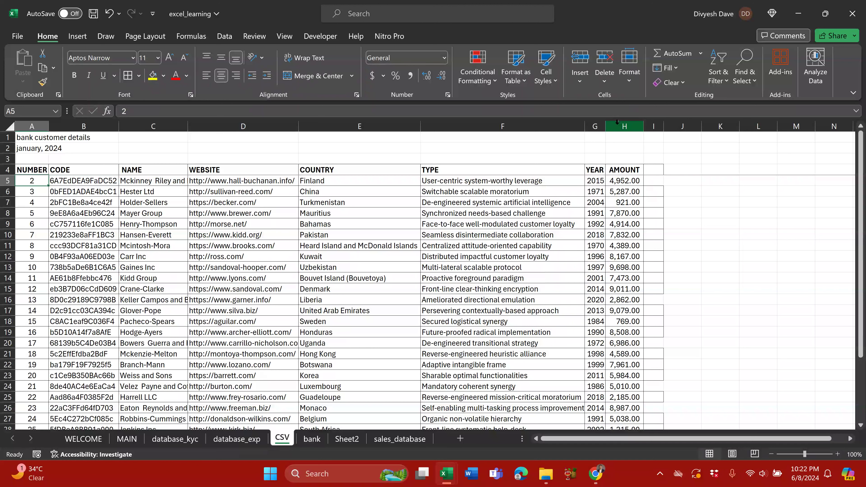
# Switch to the Excel Task sheet in Google Sheets and change the Day-6 label in A29 to Day-5.
pyautogui.hotkey('alt', 'Tab')
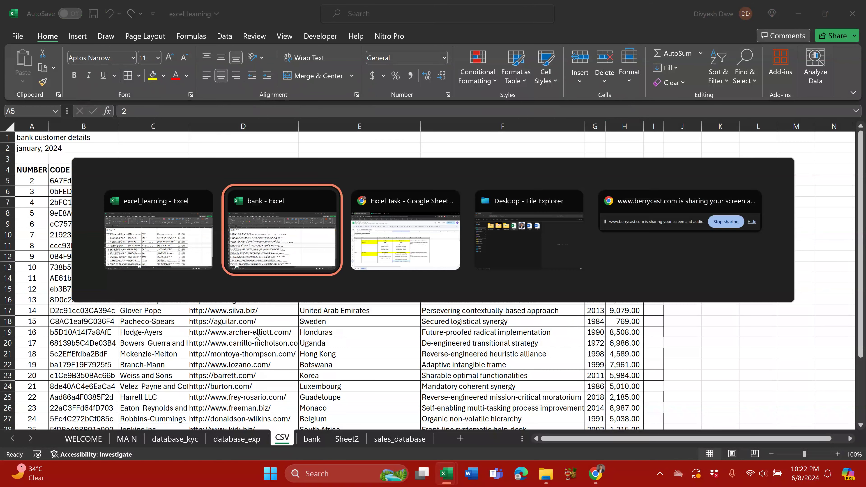
pyautogui.hotkey('alt', 'Tab')
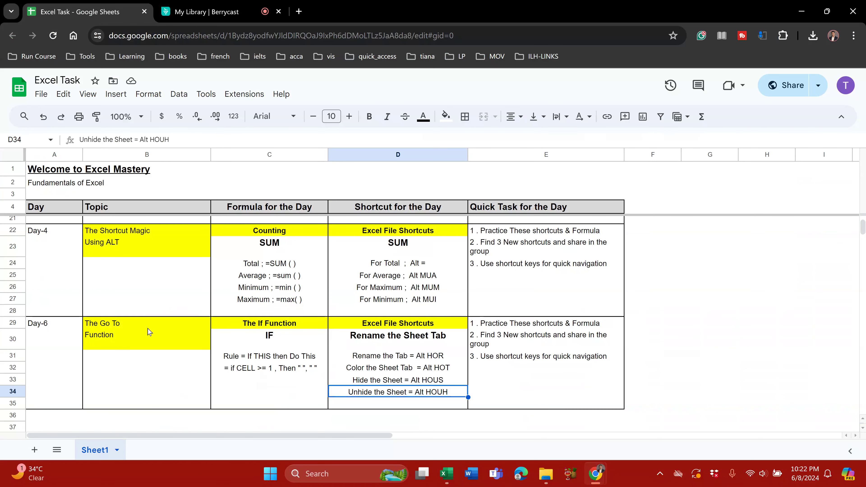
pyautogui.click(233, 329)
pyautogui.click(52, 326)
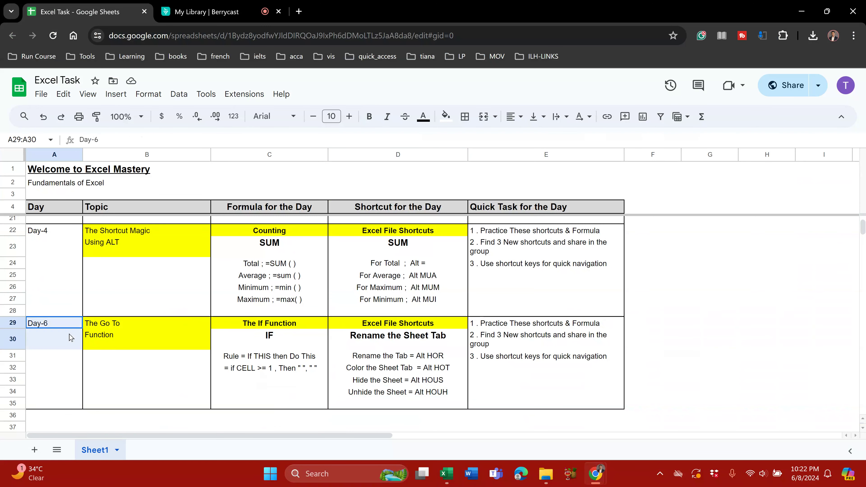
pyautogui.doubleClick(60, 327)
pyautogui.press('BackSpace')
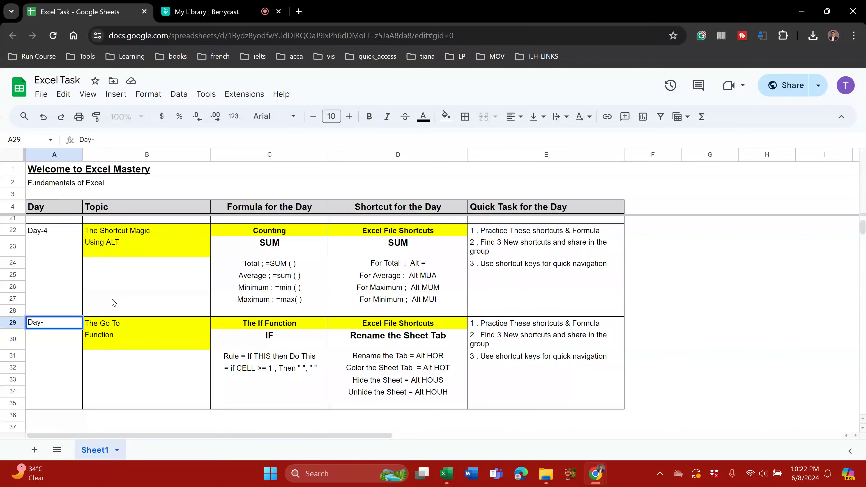
pyautogui.write('5')
pyautogui.press('Tab')
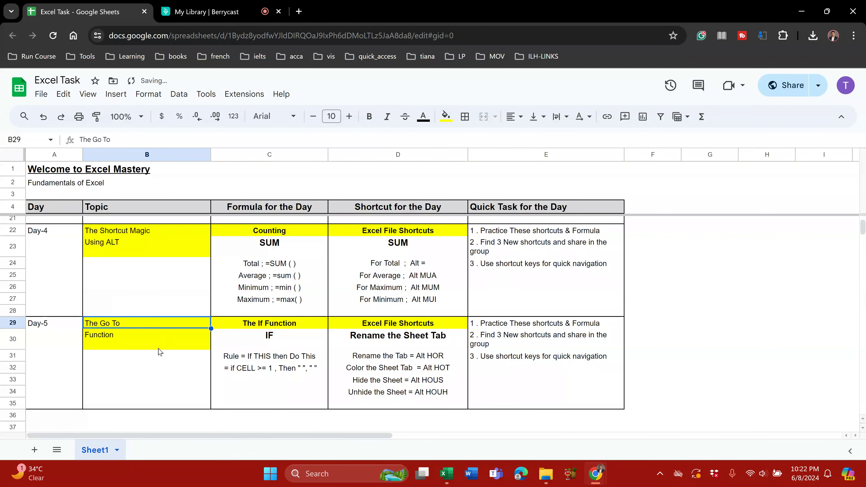
# Review the Day-5 topic, formula, shortcuts and quick tasks, and return to the WELCOME sheet of the excel_learning workbook.
pyautogui.click(138, 338)
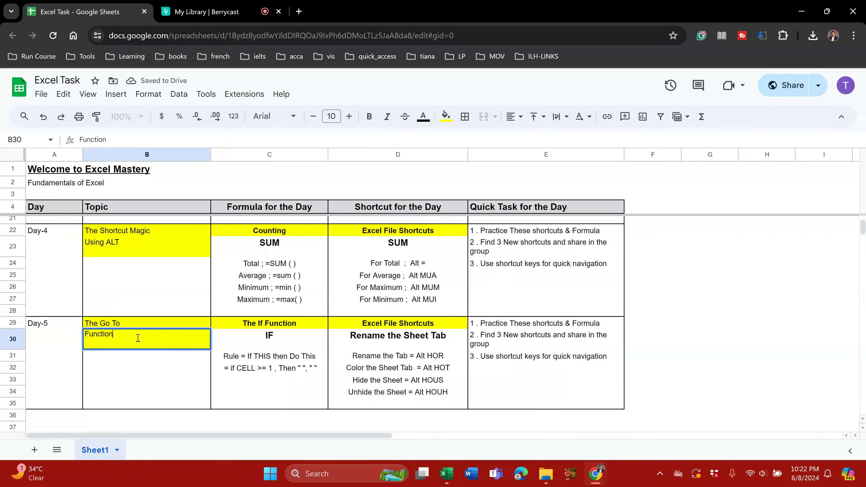
pyautogui.click(259, 326)
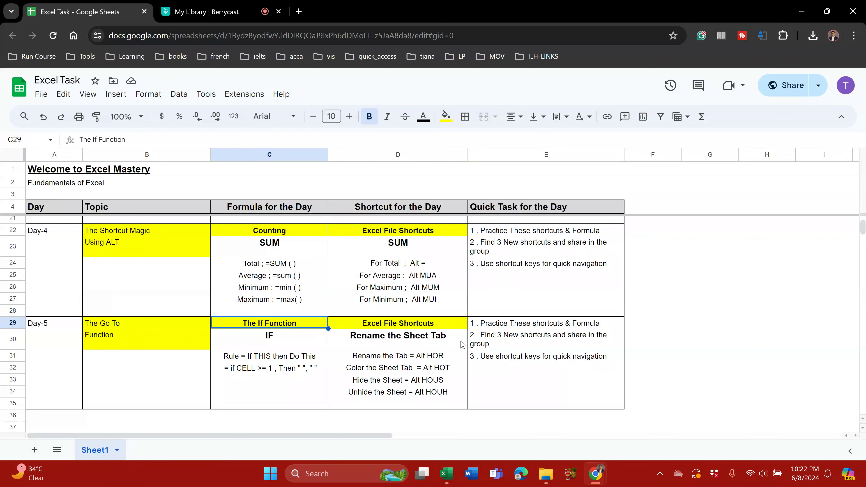
pyautogui.click(496, 328)
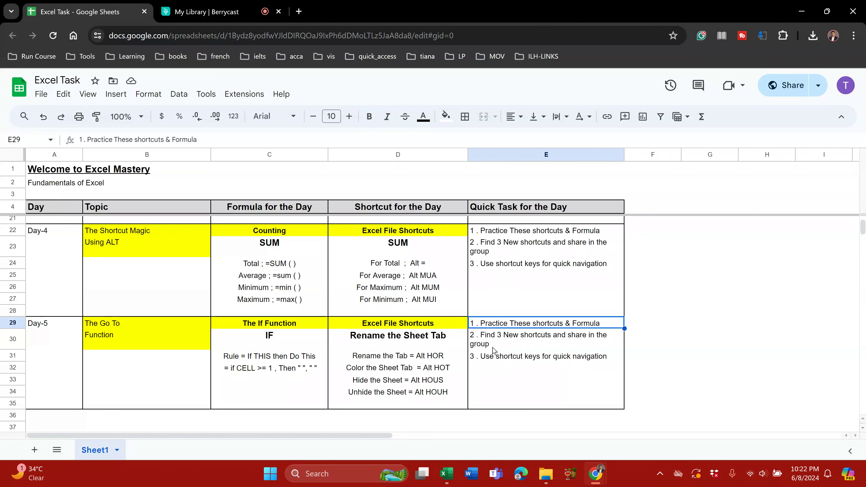
pyautogui.click(500, 337)
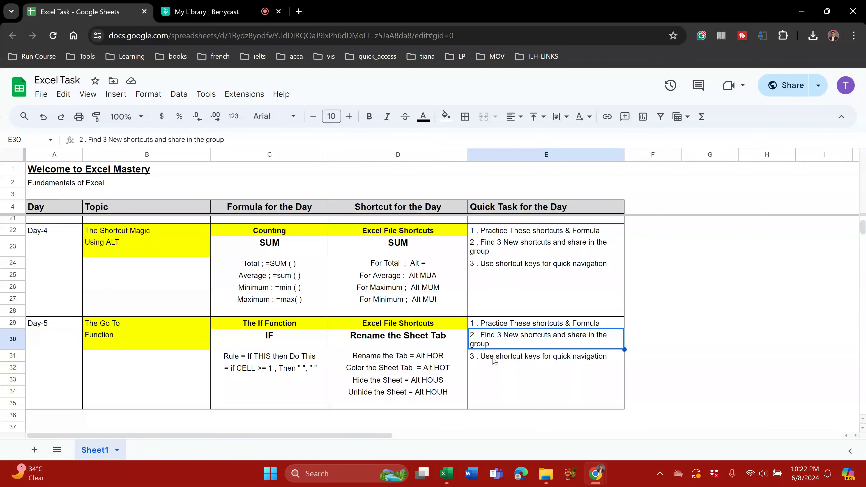
pyautogui.click(513, 361)
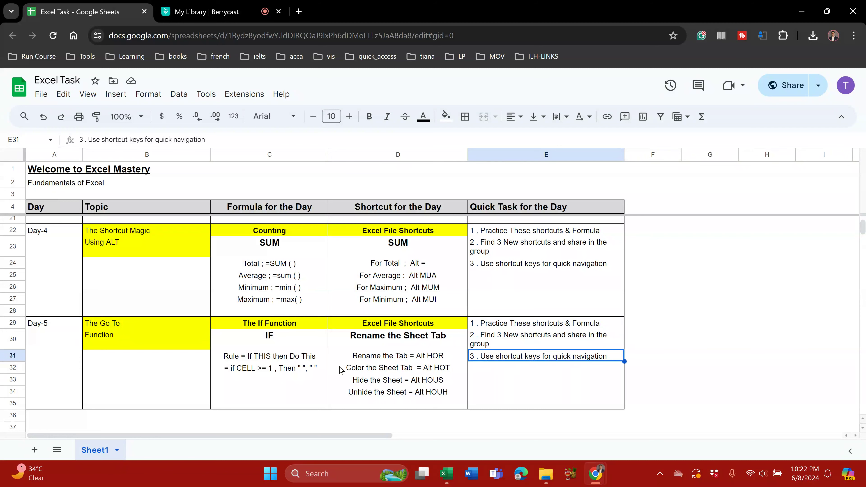
pyautogui.moveTo(67, 331); pyautogui.dragTo(519, 399)
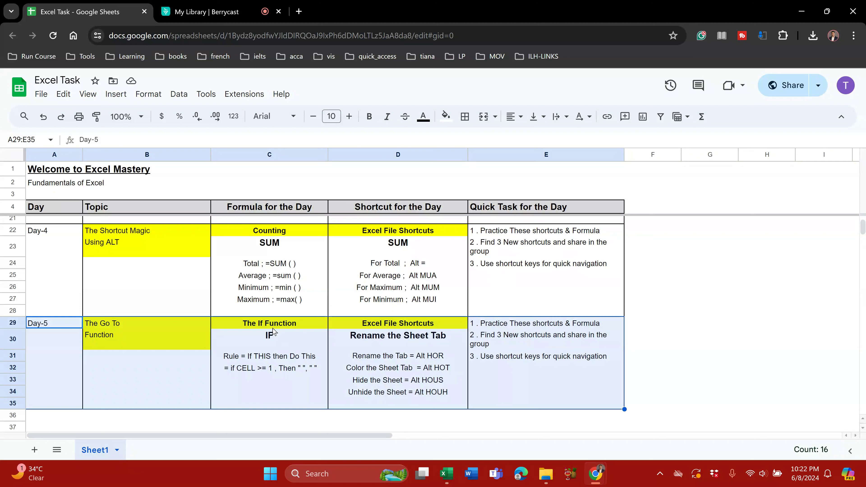
pyautogui.hotkey('alt', 'Tab')
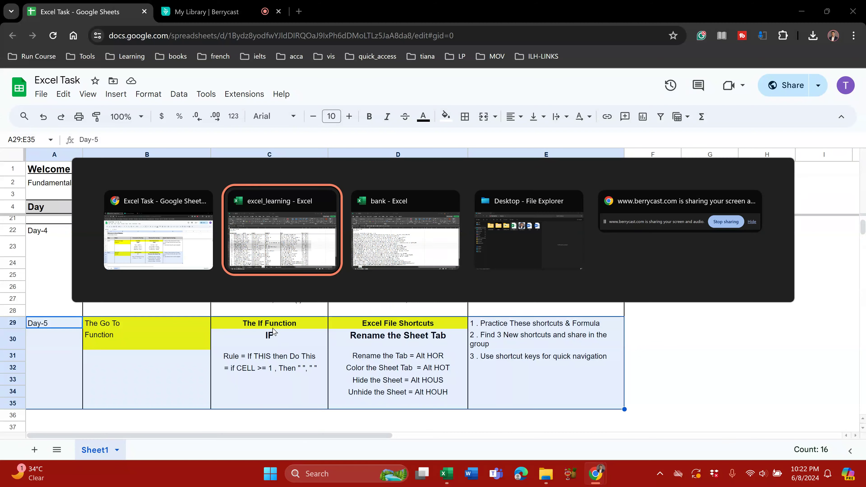
pyautogui.click(86, 440)
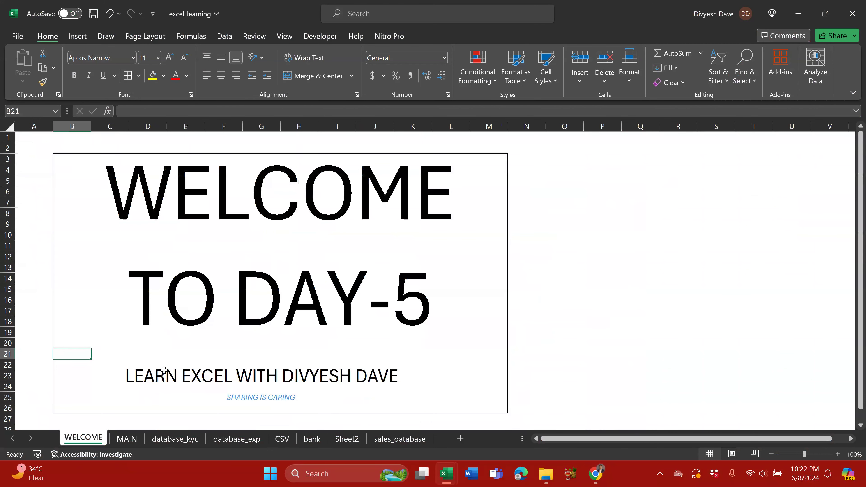